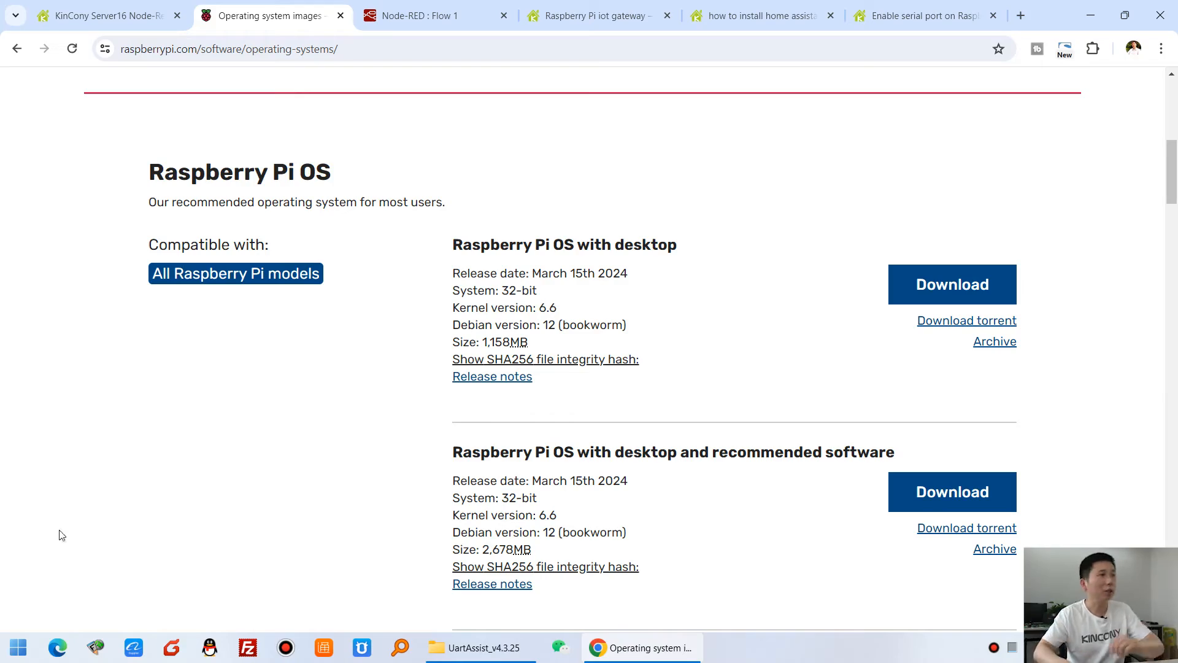
- Open the Raspberry Pi IoT gateway product page and examine the board diagram's ports, modules and terminals
{"action": "left_click", "coordinate": [583, 14]}
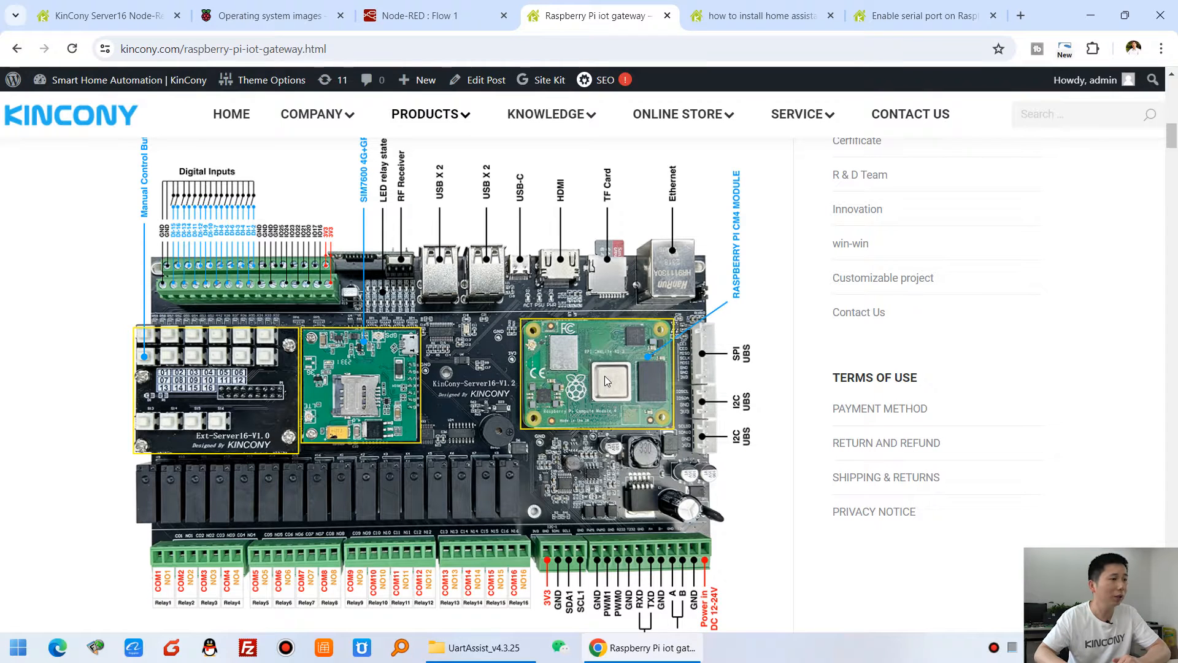
{"action": "scroll", "coordinate": [367, 321], "scroll_direction": "up", "scroll_amount": 1}
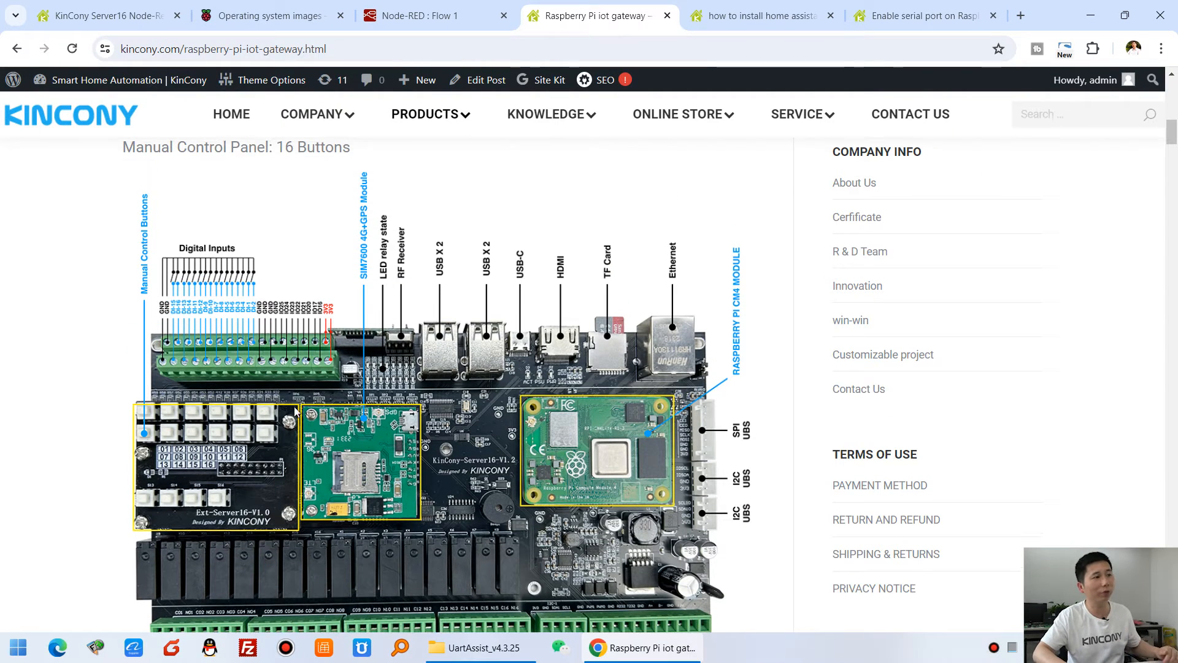
{"action": "scroll", "coordinate": [396, 453], "scroll_direction": "down", "scroll_amount": 1}
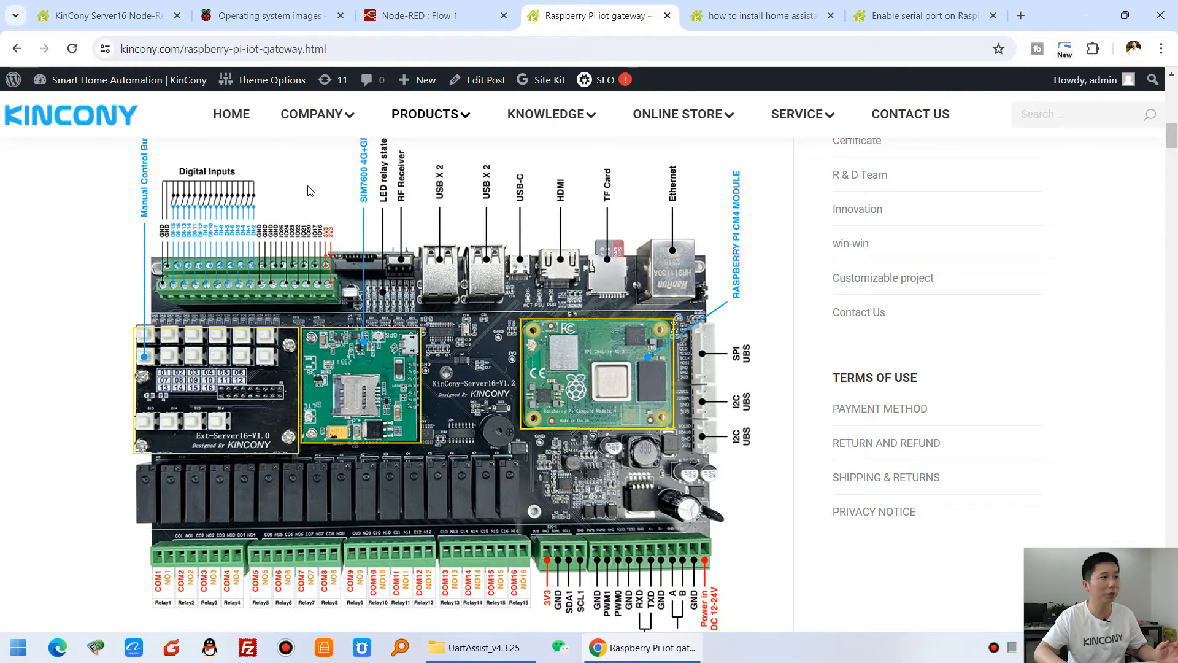
{"action": "scroll", "coordinate": [390, 481], "scroll_direction": "down", "scroll_amount": 1}
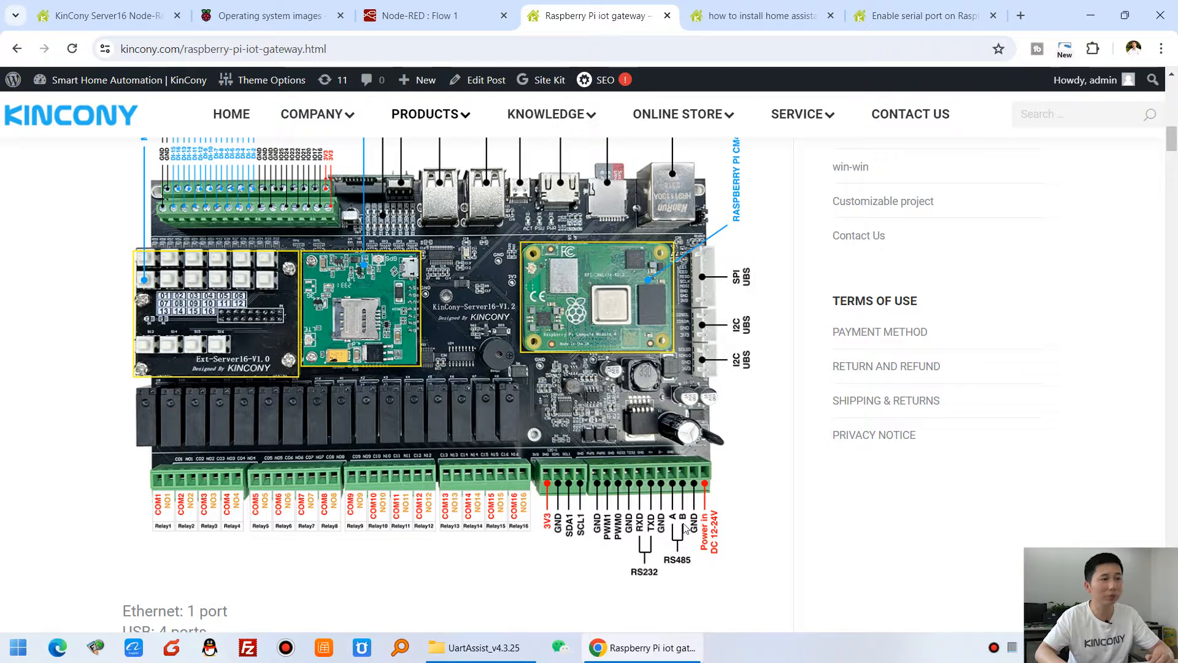
{"action": "scroll", "coordinate": [599, 271], "scroll_direction": "up", "scroll_amount": 1}
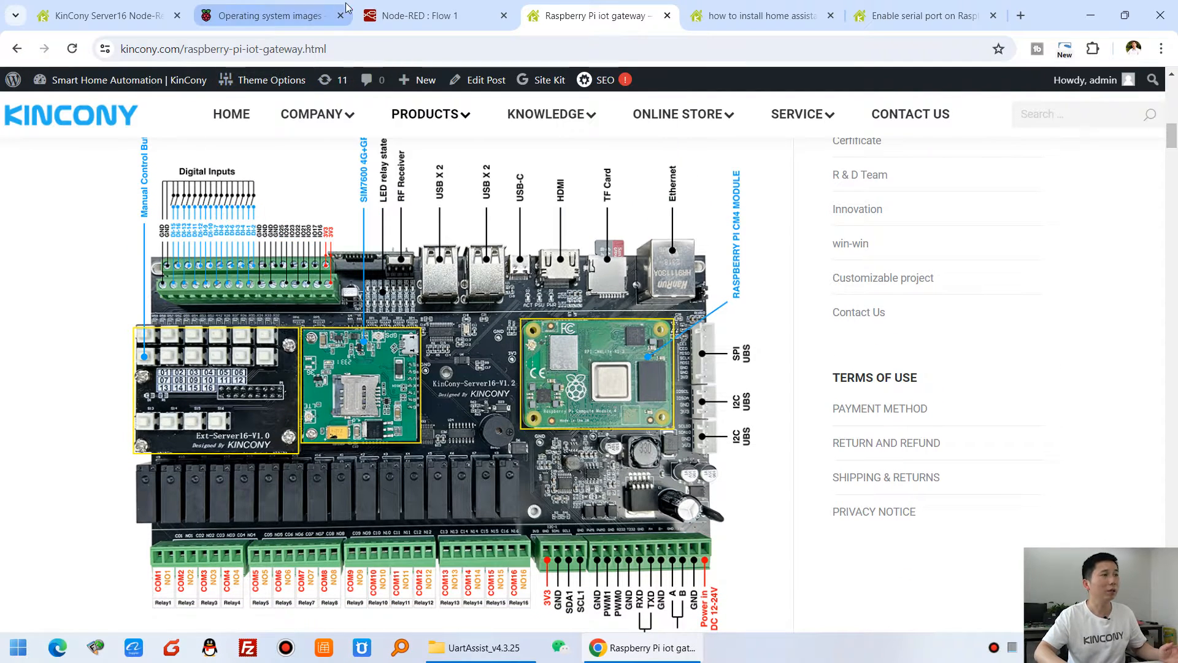
- Look over Flow 1 in the Node-RED editor, from the serial and GPIO test nodes to the mcp23017 relay nodes
{"action": "left_click", "coordinate": [407, 13]}
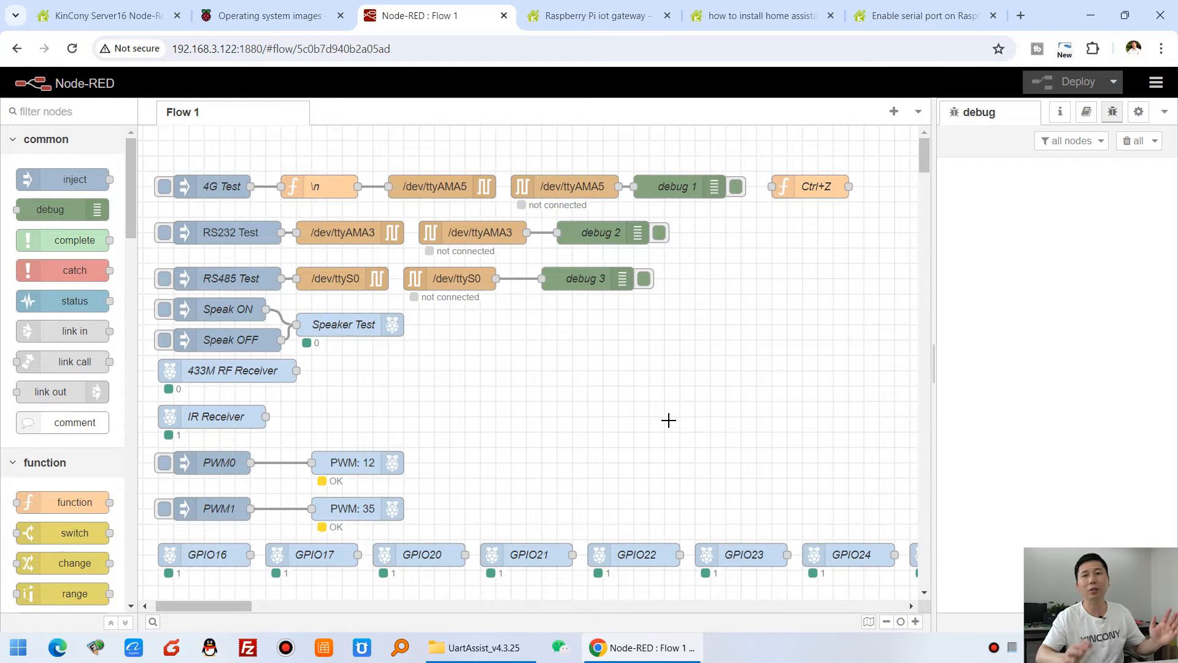
{"action": "scroll", "coordinate": [676, 405], "scroll_direction": "down", "scroll_amount": 2}
{"action": "scroll", "coordinate": [684, 395], "scroll_direction": "up", "scroll_amount": 2}
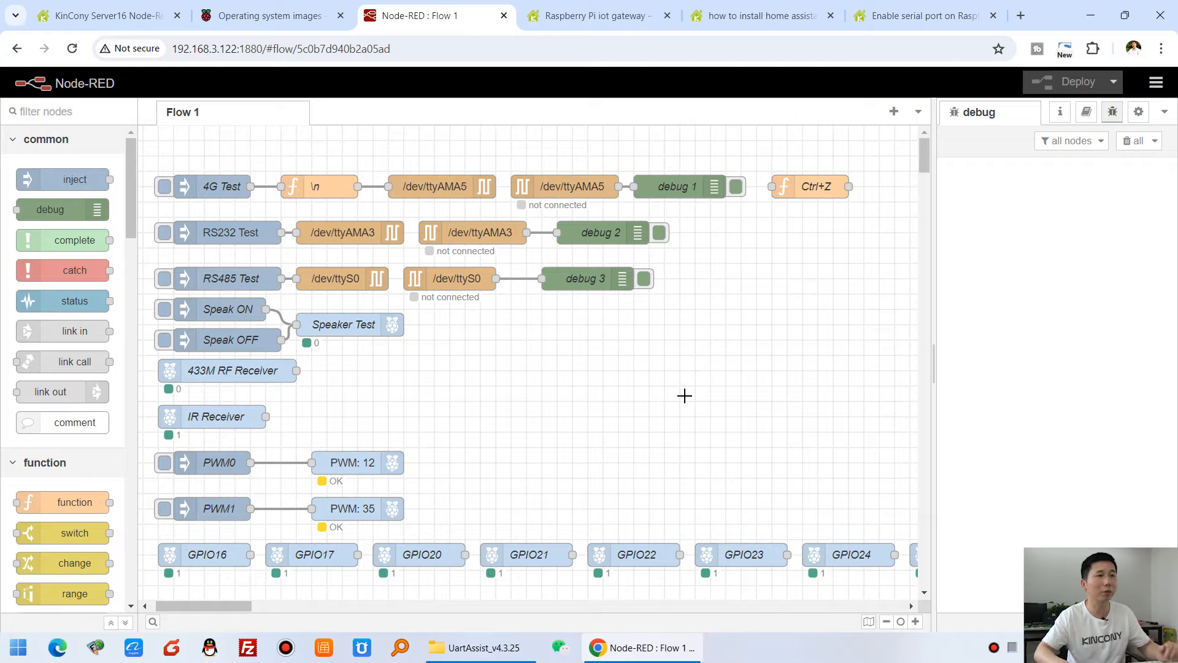
{"action": "scroll", "coordinate": [684, 410], "scroll_direction": "down", "scroll_amount": 1}
{"action": "scroll", "coordinate": [684, 410], "scroll_direction": "up", "scroll_amount": 1}
{"action": "scroll", "coordinate": [685, 410], "scroll_direction": "down", "scroll_amount": 8}
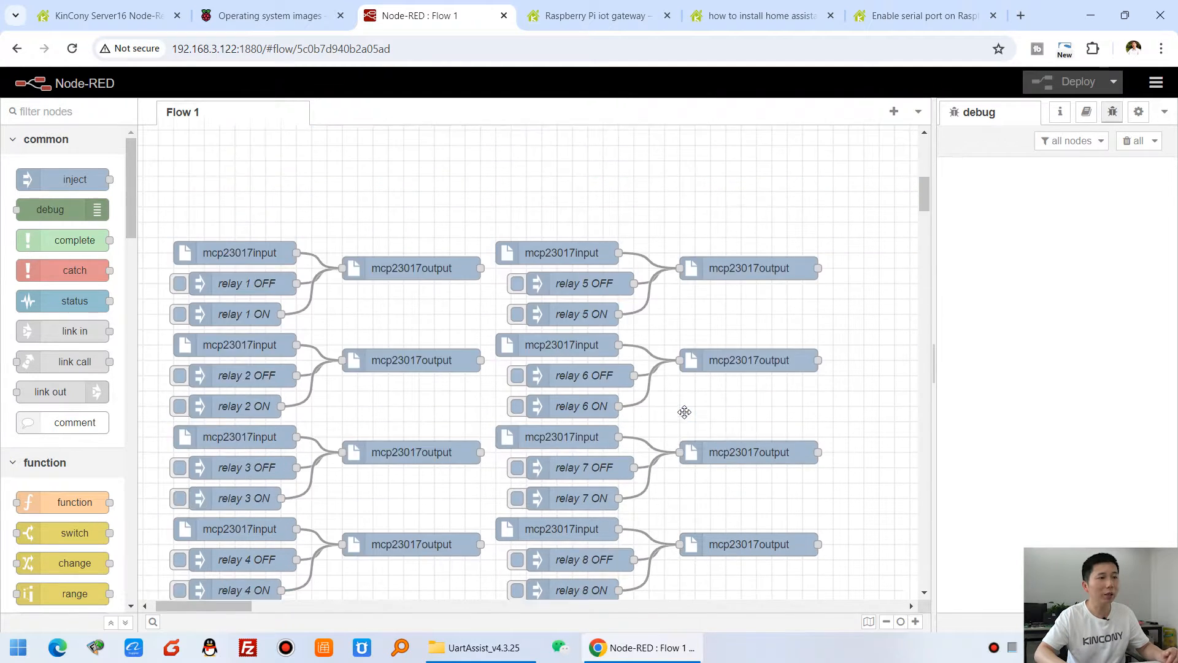
{"action": "scroll", "coordinate": [685, 411], "scroll_direction": "up", "scroll_amount": 8}
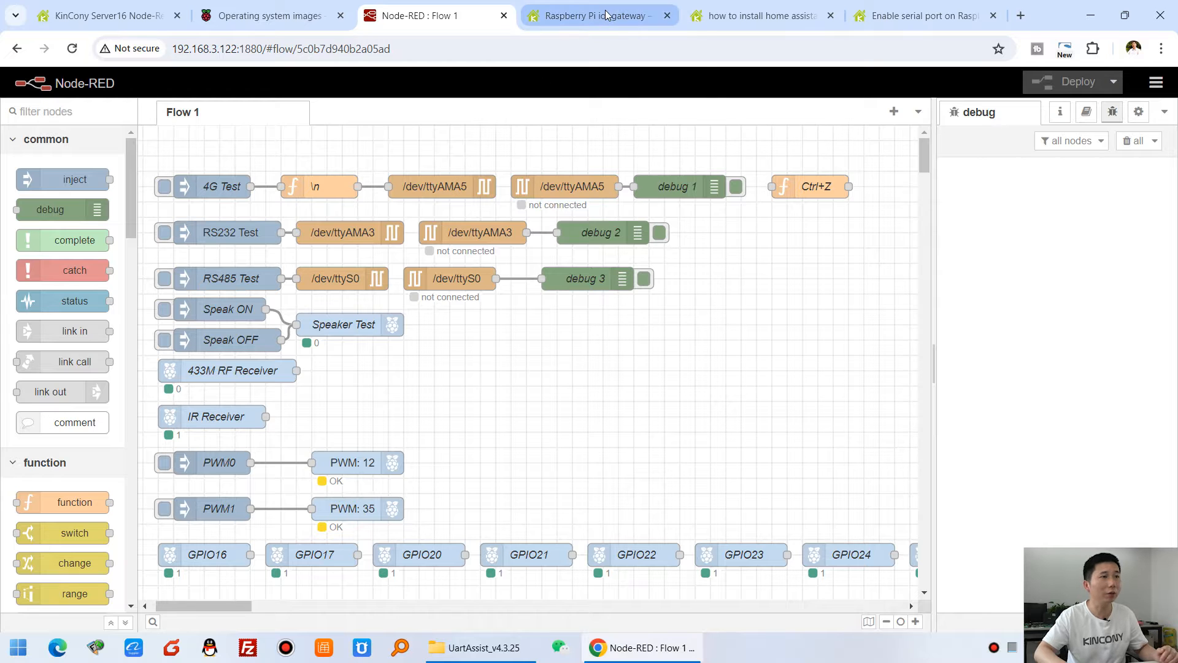
- Read the KinCony Server16 Node-RED forum thread down to its flows download attachment
{"action": "left_click", "coordinate": [114, 18]}
{"action": "scroll", "coordinate": [614, 393], "scroll_direction": "down", "scroll_amount": 20}
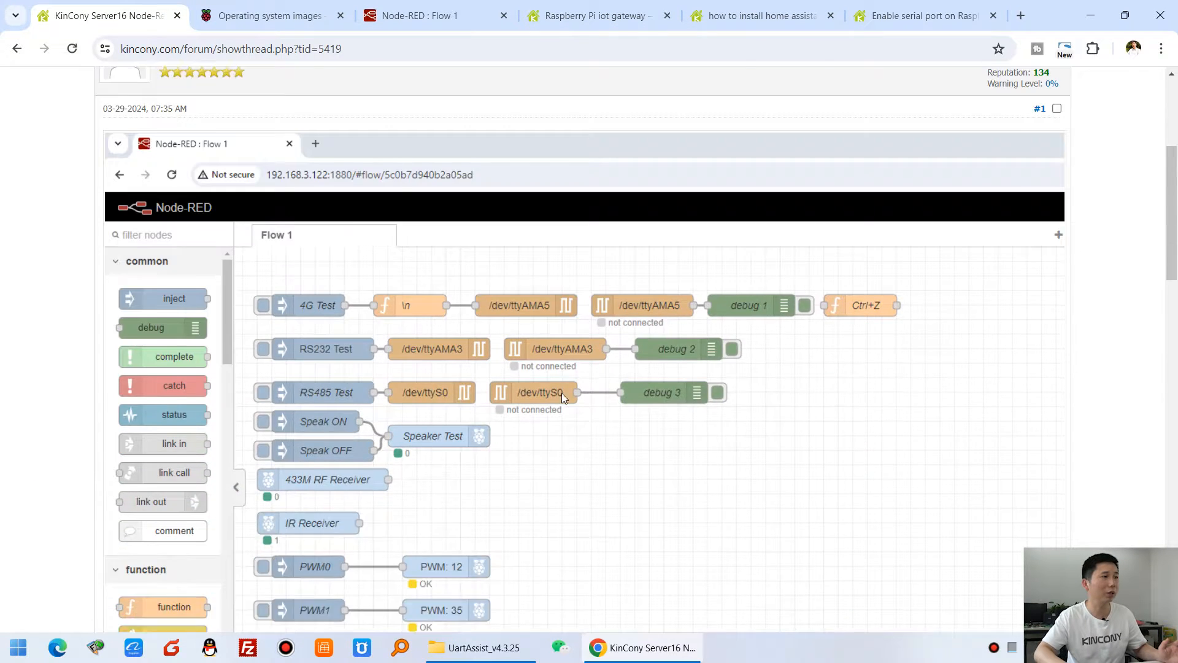
{"action": "scroll", "coordinate": [481, 379], "scroll_direction": "down", "scroll_amount": 5}
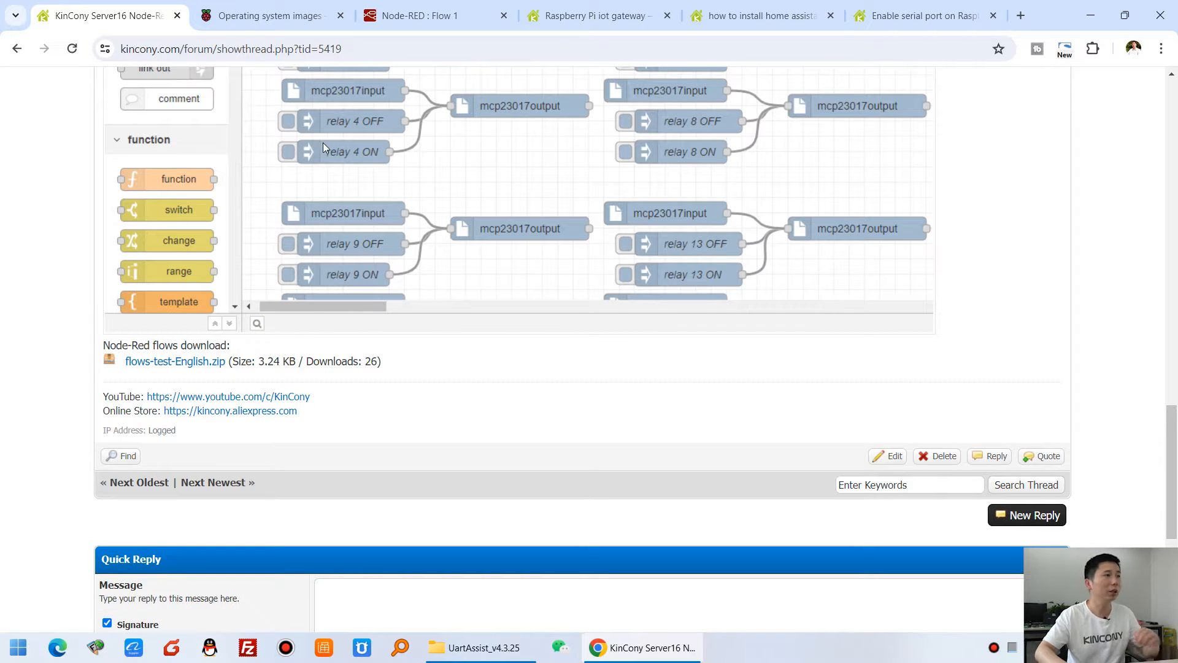
- On the Raspberry Pi operating systems page, highlight the "Raspberry Pi OS with desktop and recommended software" title
{"action": "mouse_move", "coordinate": [293, 19]}
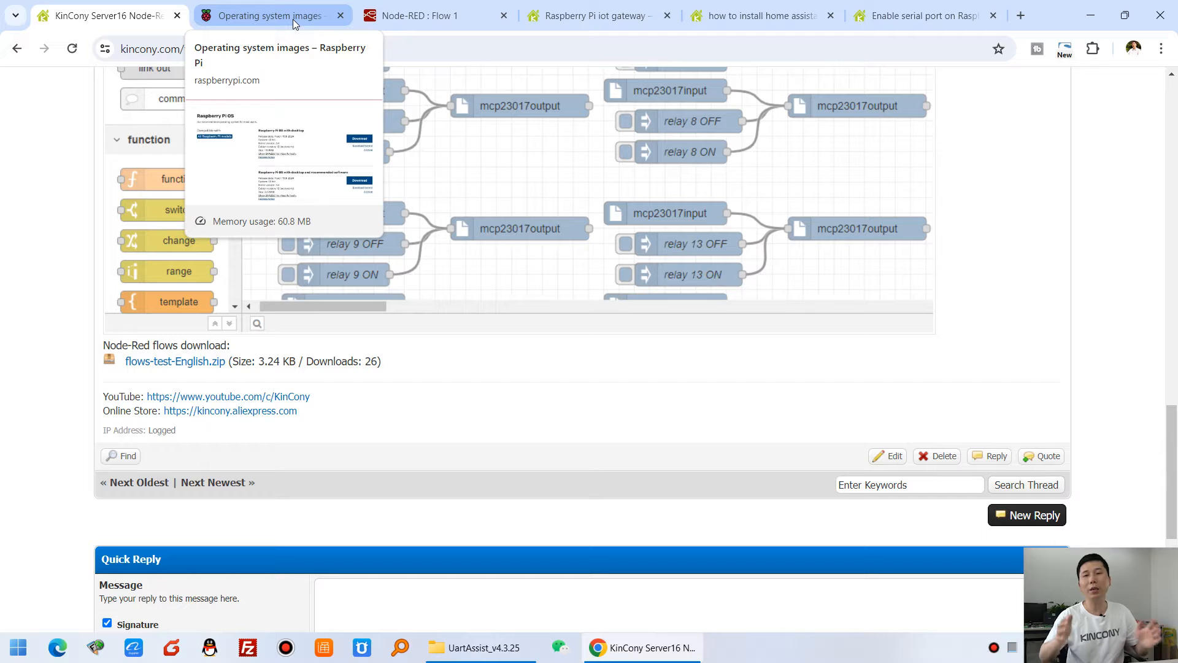
{"action": "left_click", "coordinate": [293, 23]}
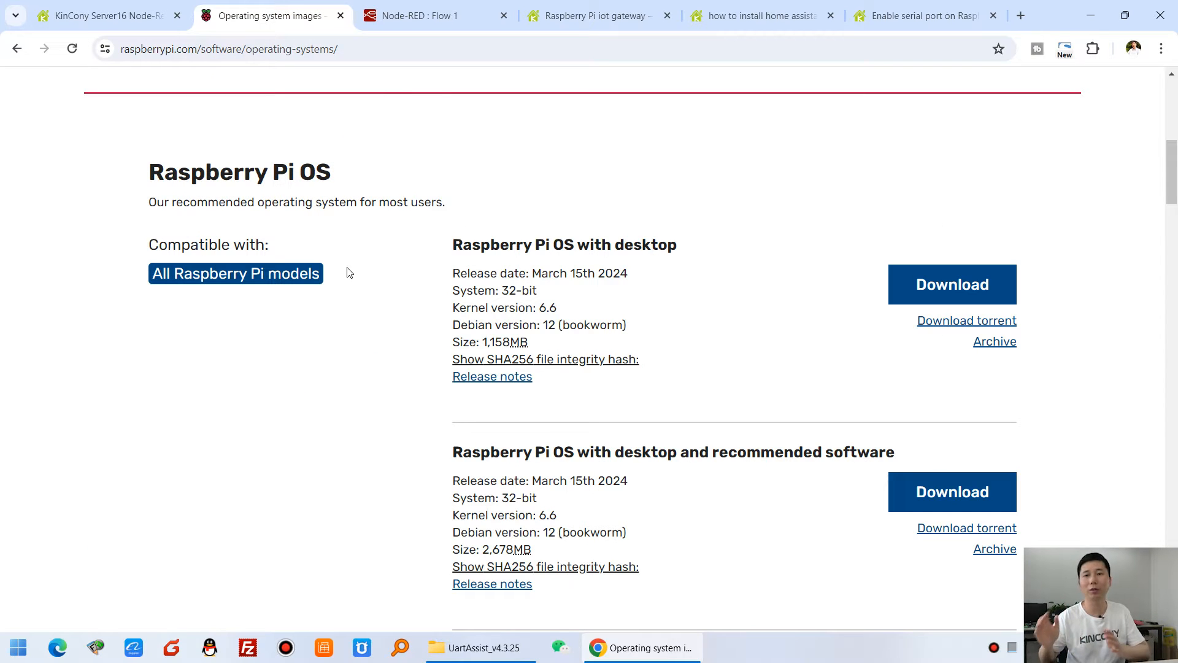
{"action": "left_click_drag", "start_coordinate": [451, 456], "coordinate": [905, 453]}
{"action": "left_click", "coordinate": [561, 460]}
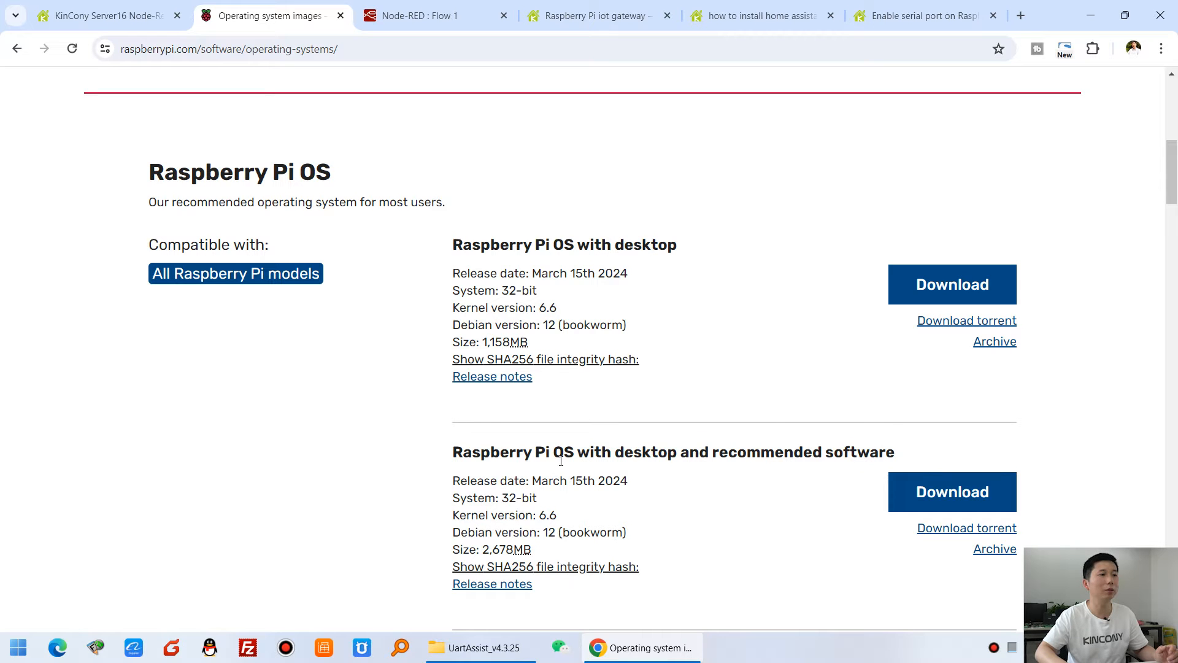
{"action": "left_click_drag", "start_coordinate": [550, 454], "coordinate": [903, 457]}
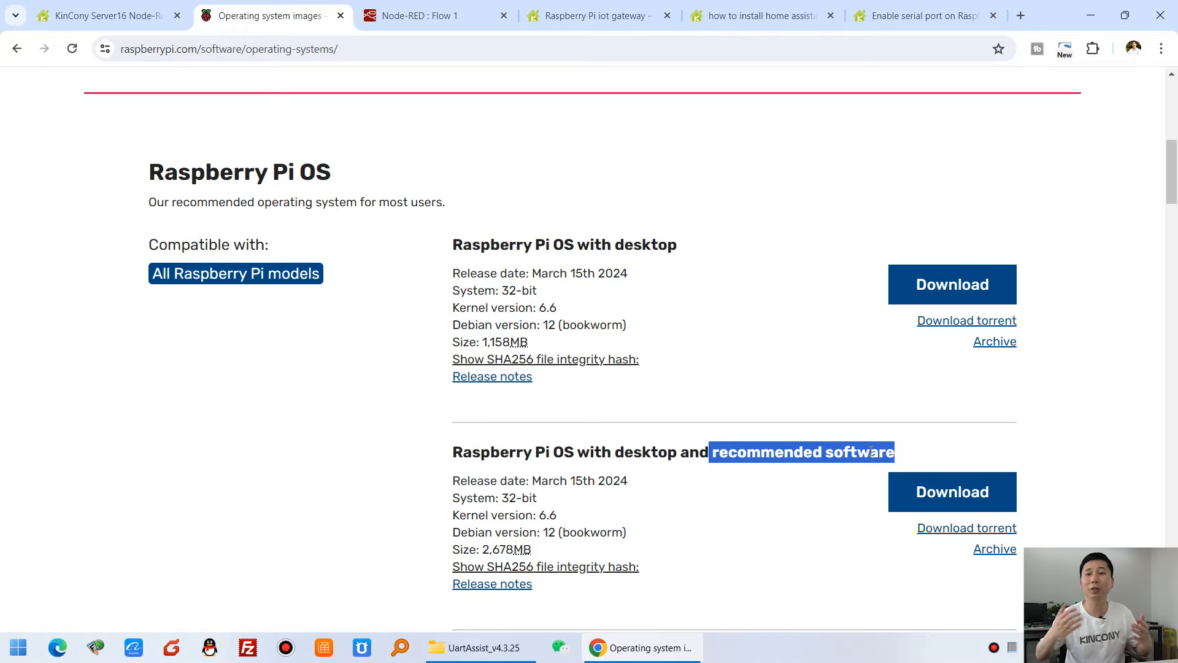
{"action": "left_click", "coordinate": [814, 468]}
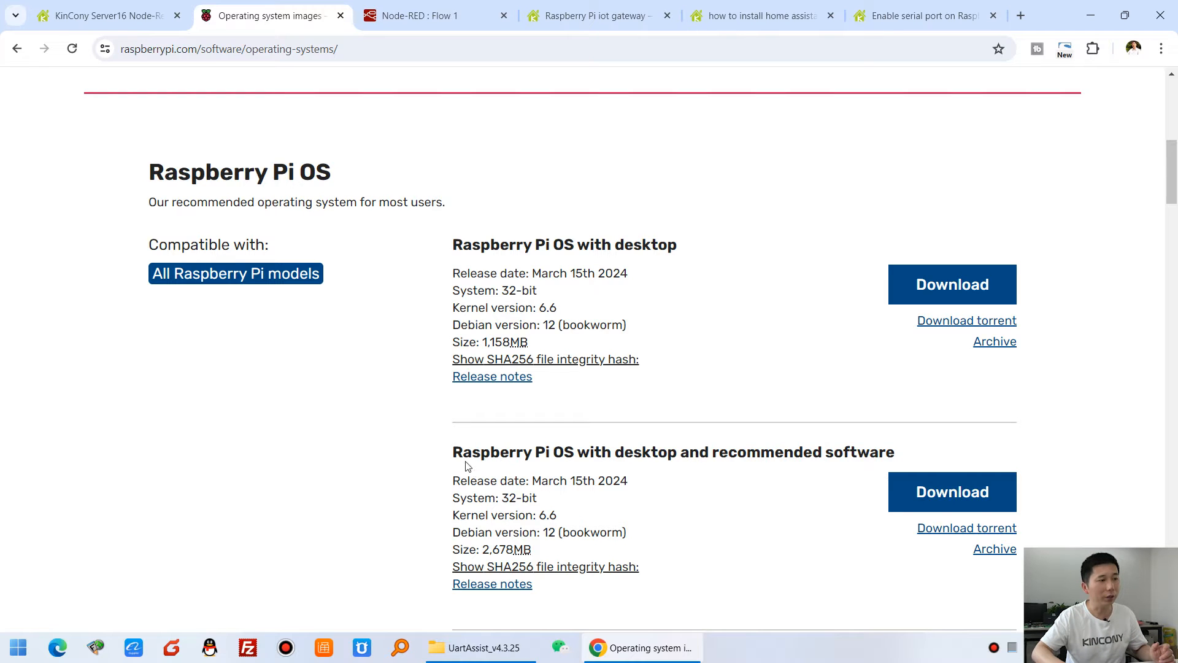
{"action": "left_click_drag", "start_coordinate": [466, 462], "coordinate": [910, 450]}
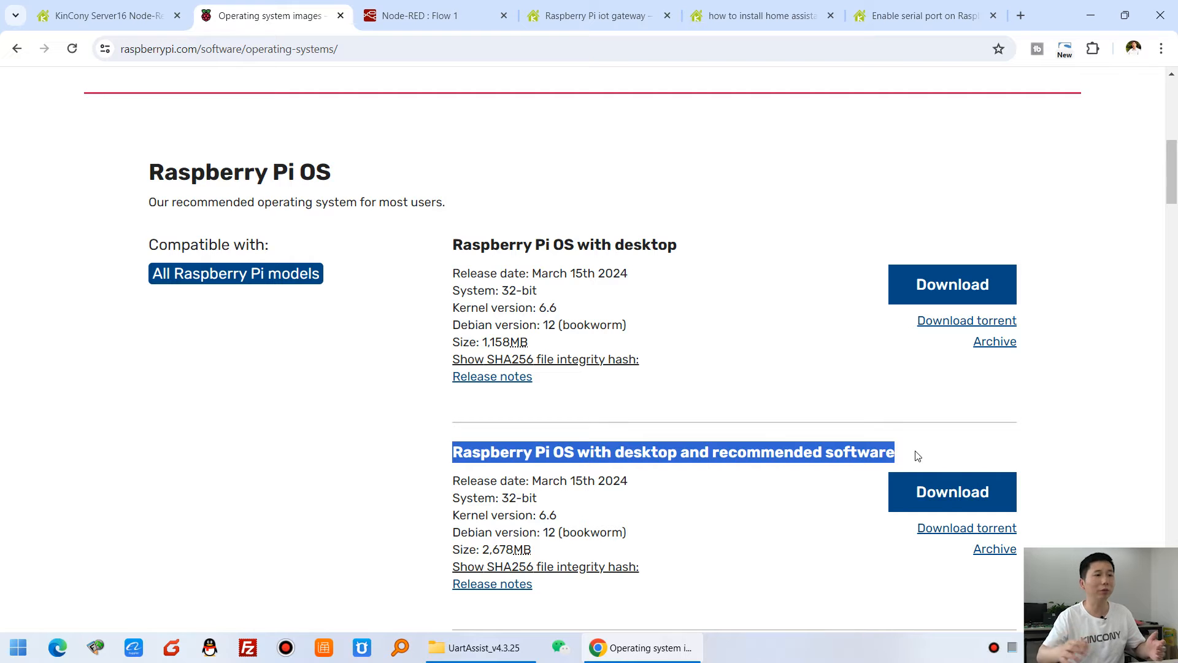
{"action": "left_click", "coordinate": [768, 446]}
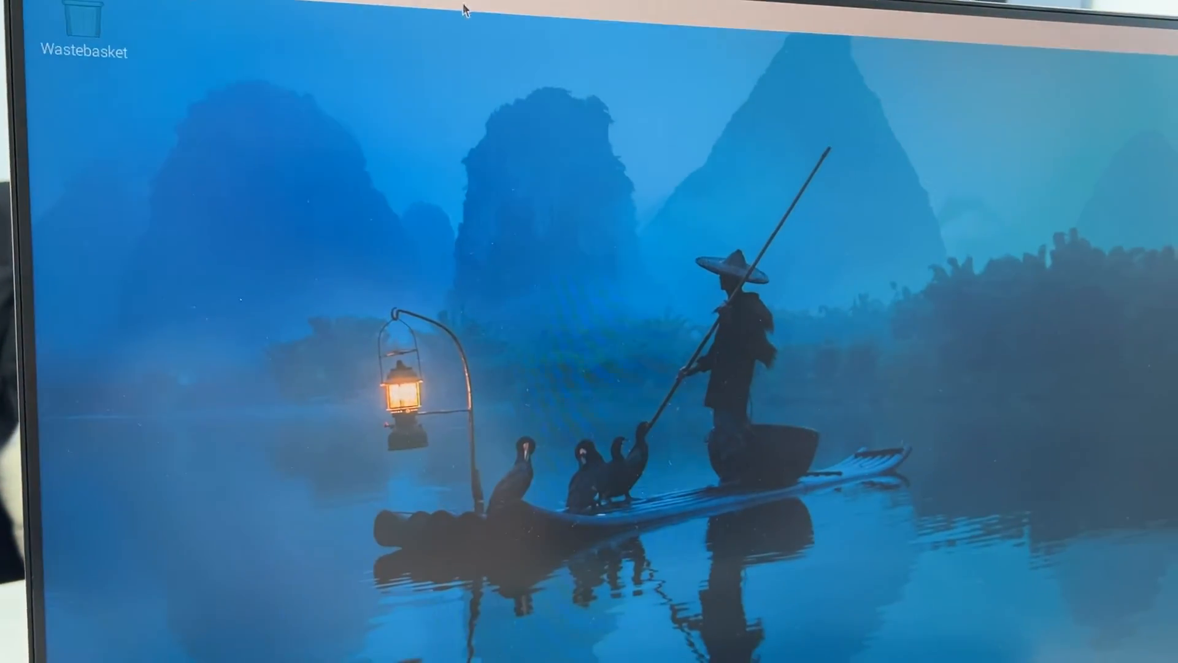
- Launch Node-RED from the Raspberry Pi desktop's Programming applications and reload the Node-RED editor page in the browser
{"action": "left_click", "coordinate": [116, 58]}
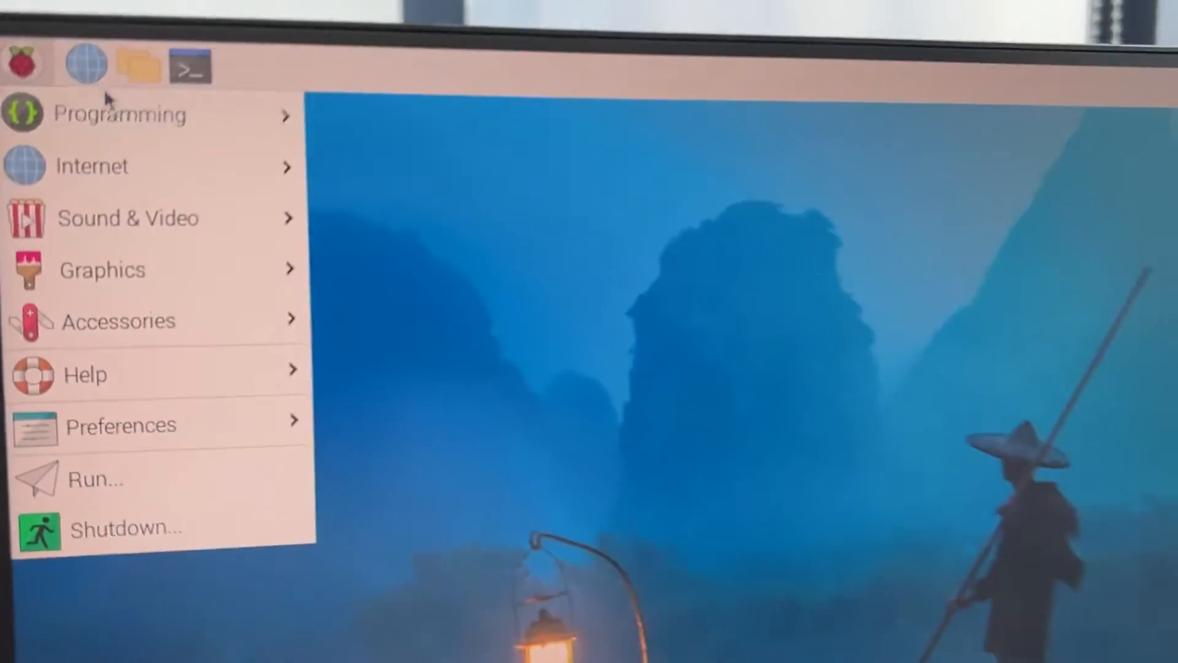
{"action": "mouse_move", "coordinate": [185, 133]}
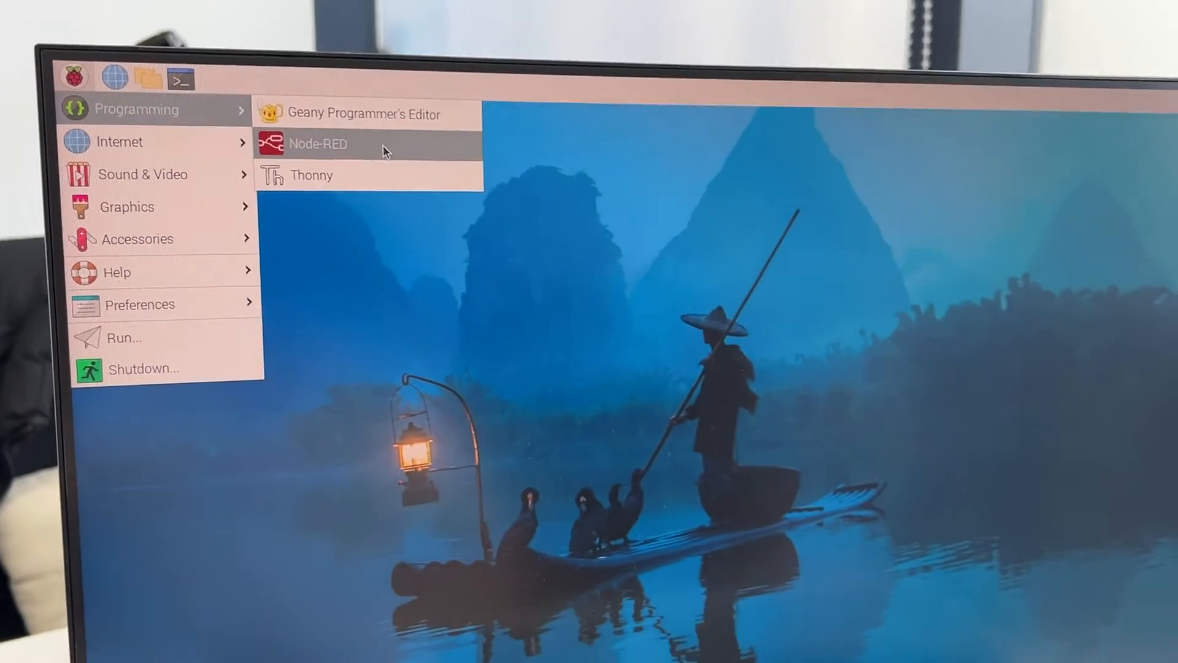
{"action": "left_click", "coordinate": [427, 152]}
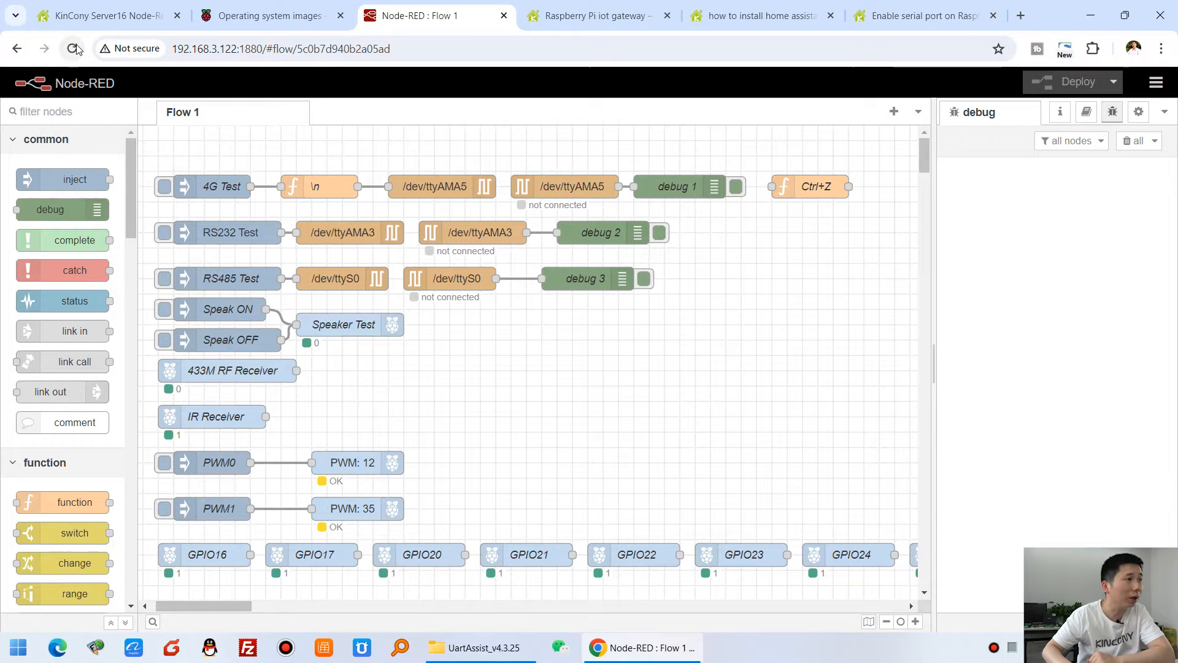
{"action": "left_click", "coordinate": [74, 48]}
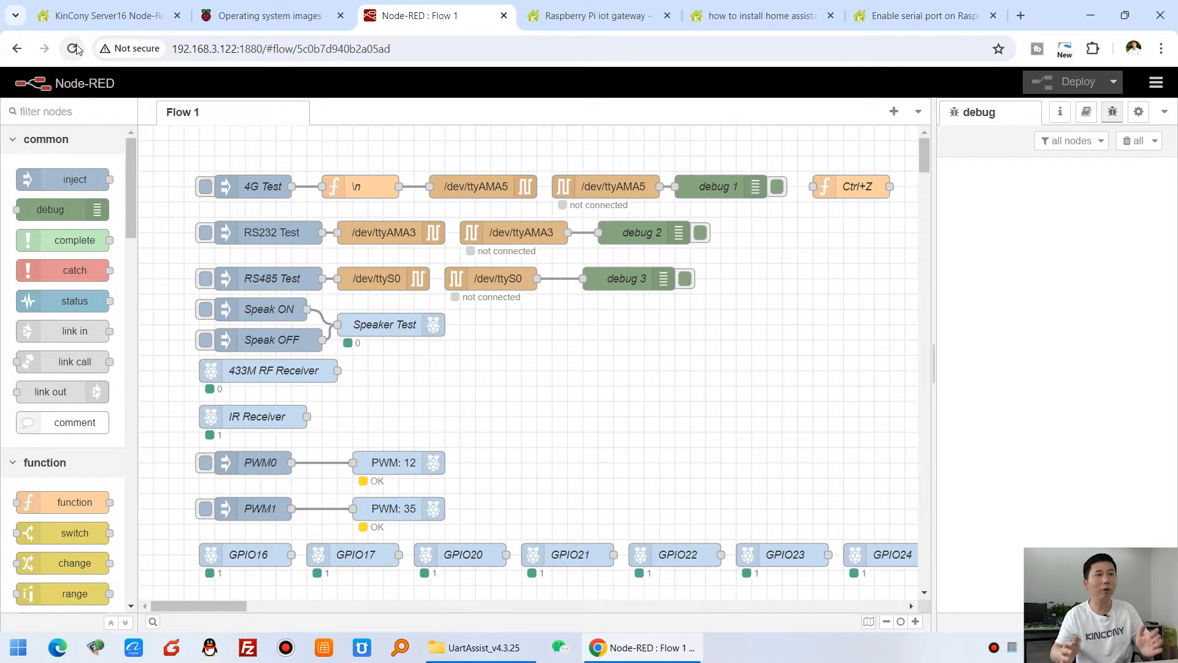
{"action": "left_click", "coordinate": [1156, 83]}
{"action": "left_click", "coordinate": [1046, 183]}
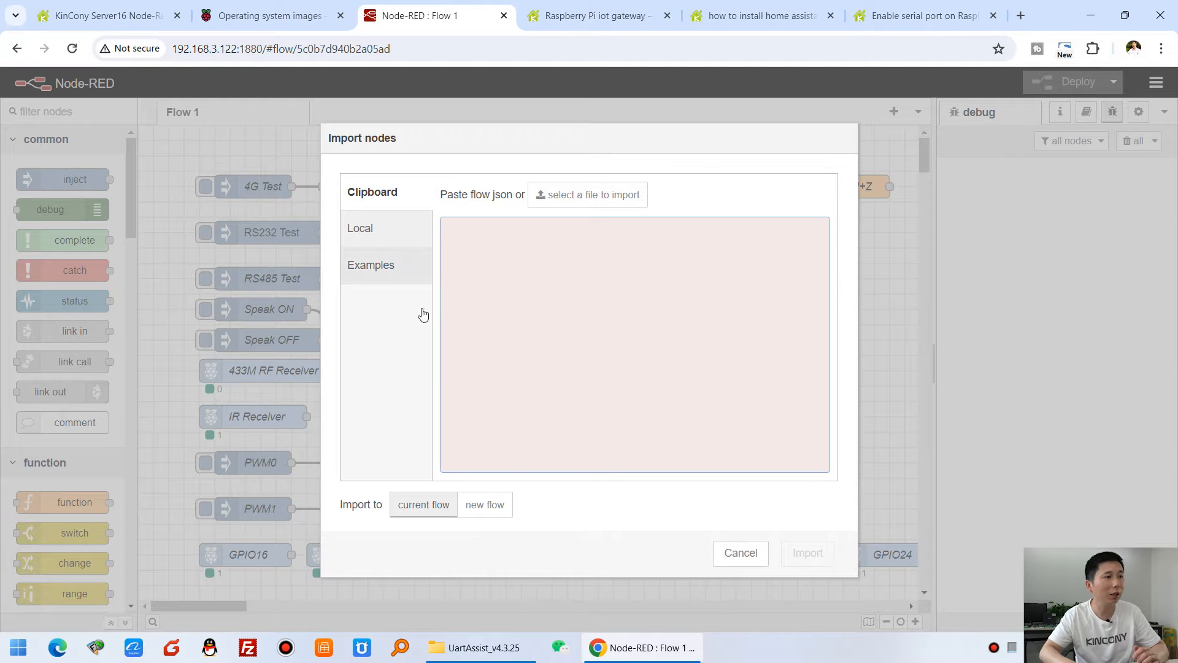
{"action": "left_click", "coordinate": [624, 196]}
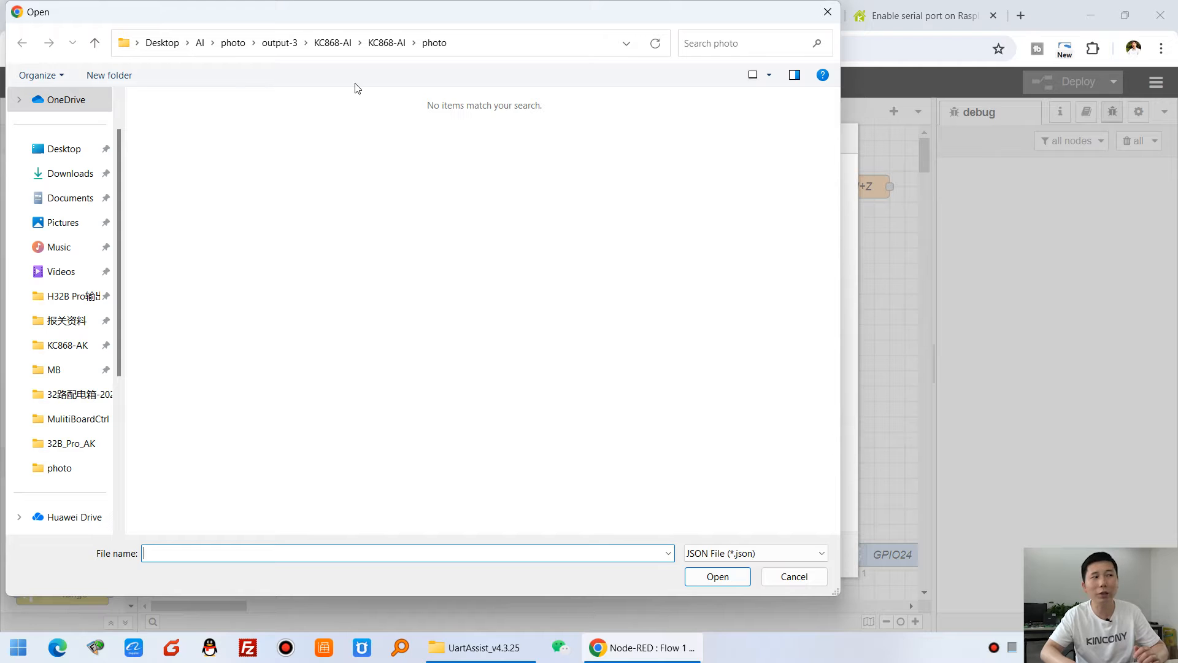
{"action": "left_click", "coordinate": [827, 12]}
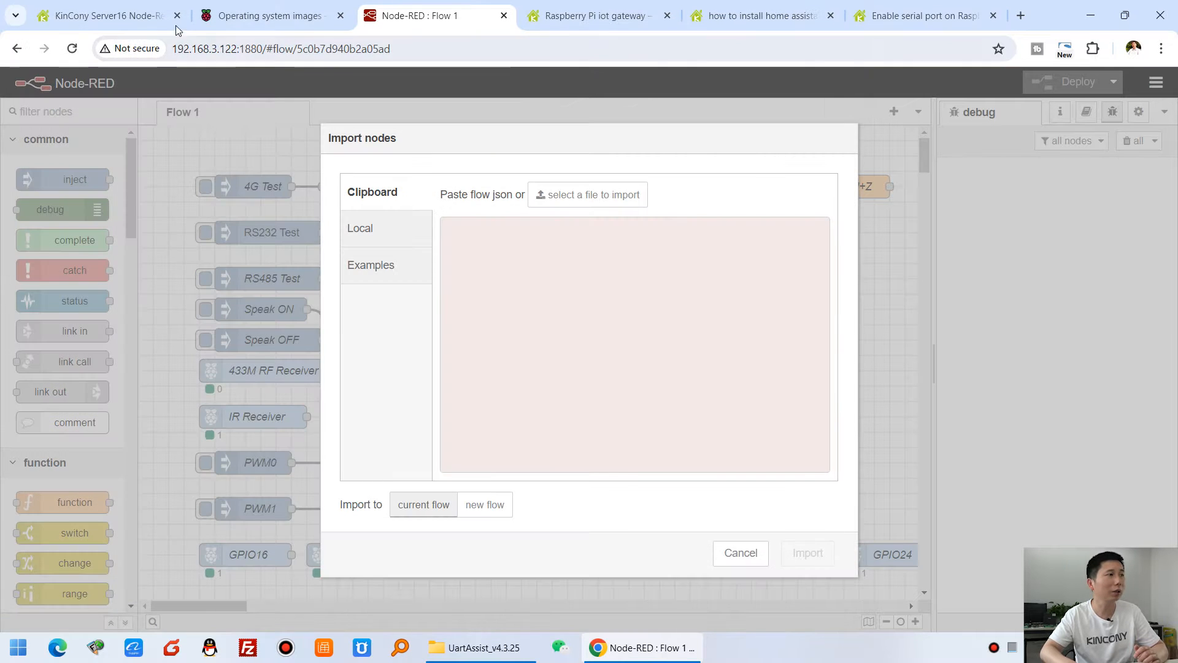
{"action": "left_click", "coordinate": [135, 22]}
{"action": "scroll", "coordinate": [320, 504], "scroll_direction": "up", "scroll_amount": 2}
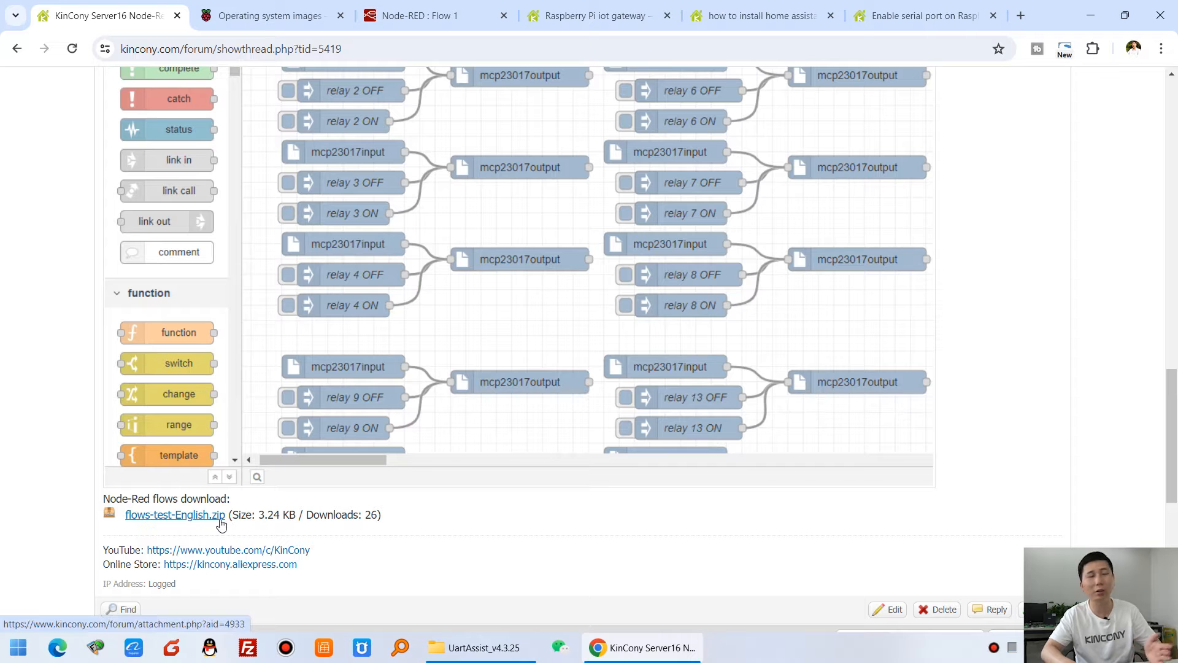
{"action": "left_click", "coordinate": [413, 15]}
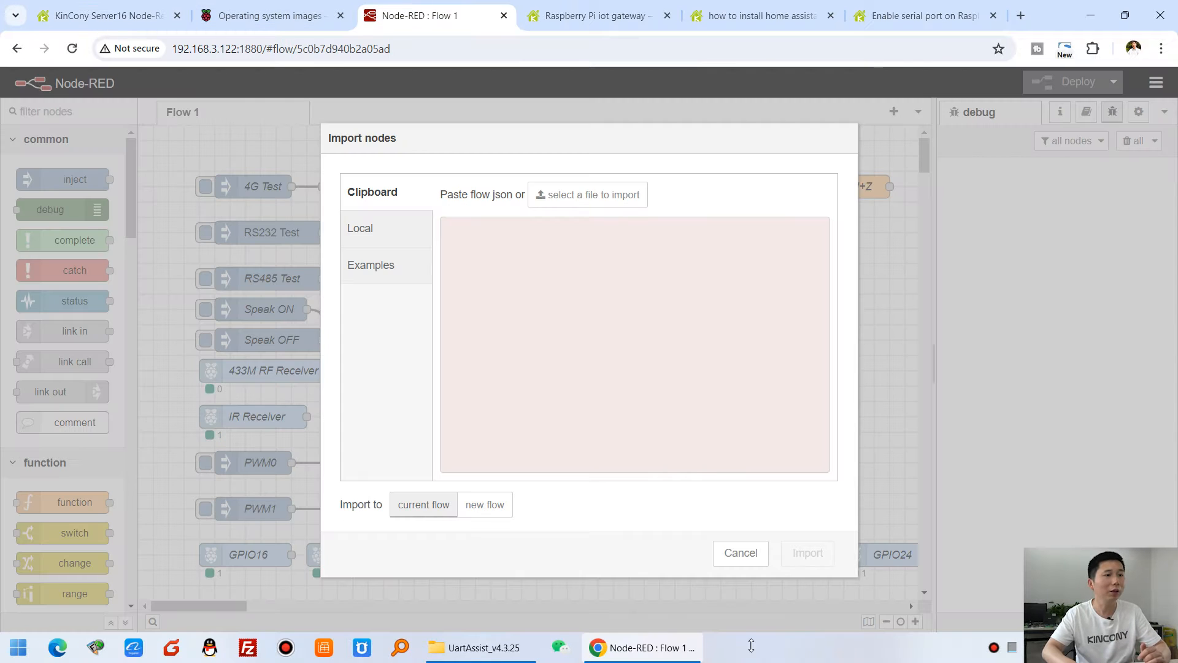
{"action": "left_click", "coordinate": [744, 553]}
- Move the Ctrl+Z function node slightly below its row and deploy the flow
{"action": "left_click", "coordinate": [866, 189]}
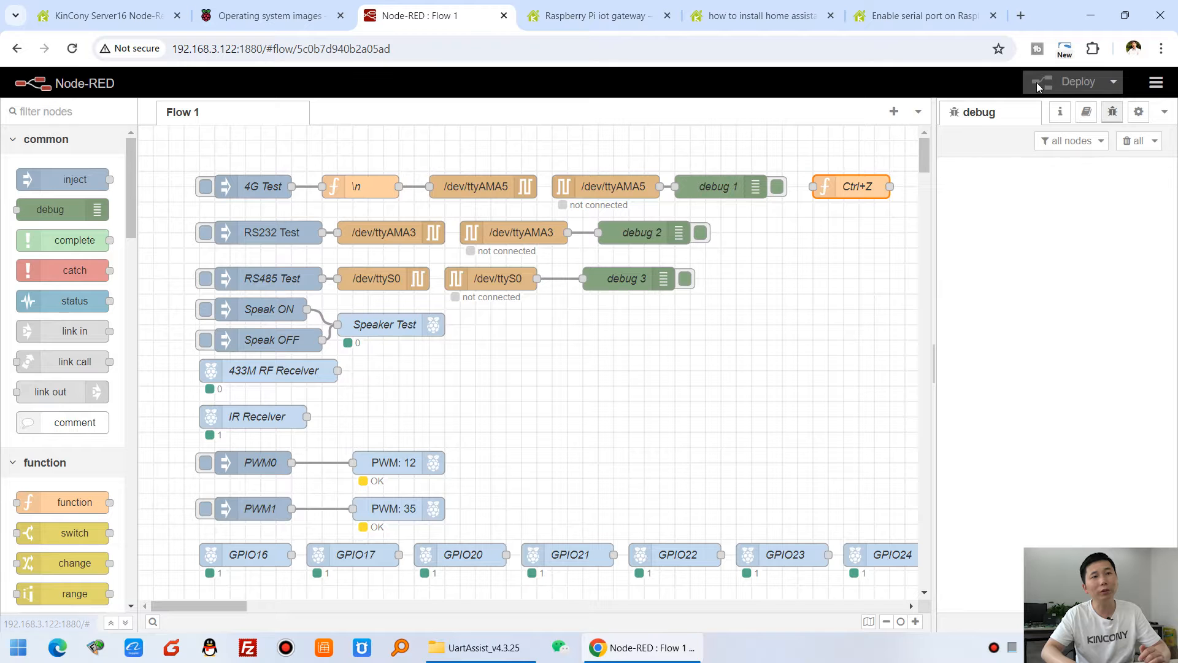
{"action": "left_click_drag", "start_coordinate": [850, 186], "coordinate": [850, 217]}
{"action": "left_click", "coordinate": [1065, 81]}
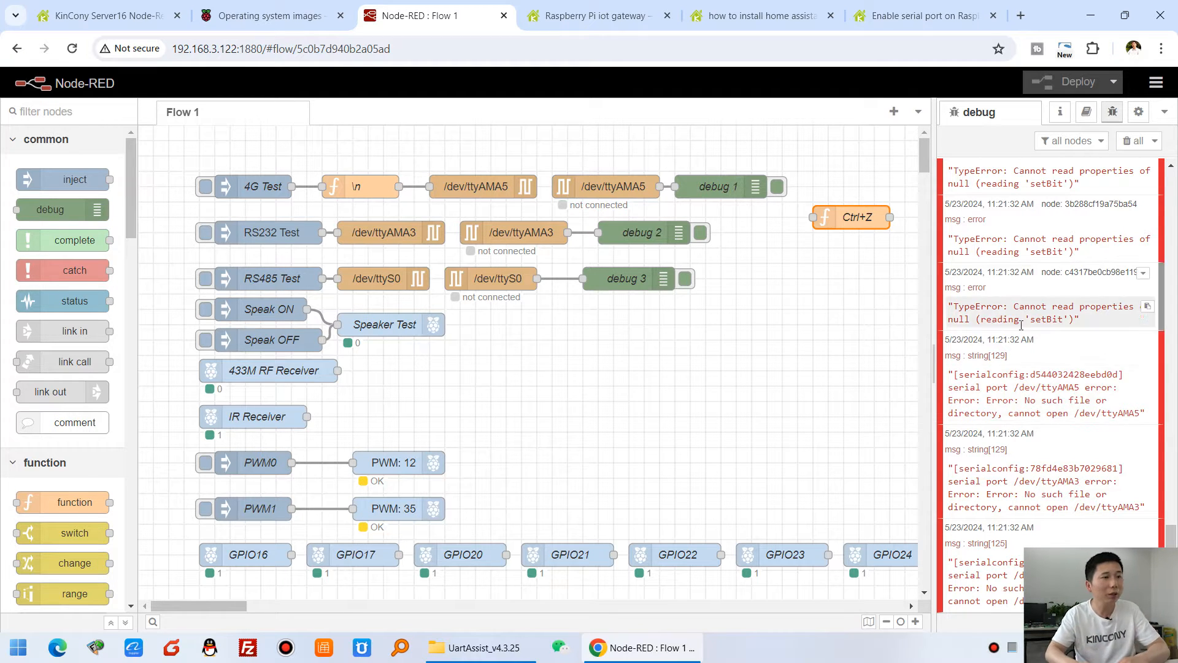
- Look up mcp23017 among the installed palette nodes to check the relay nodes' module, and close the settings
{"action": "scroll", "coordinate": [758, 454], "scroll_direction": "down", "scroll_amount": 6}
{"action": "scroll", "coordinate": [758, 411], "scroll_direction": "down", "scroll_amount": 3}
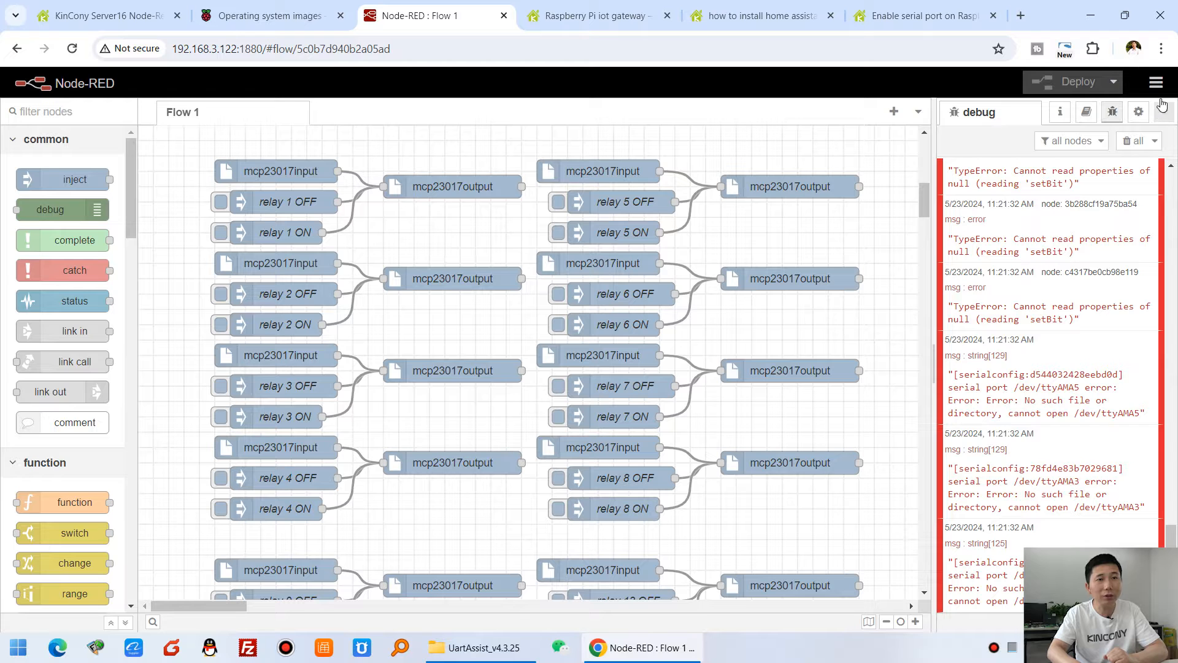
{"action": "left_click", "coordinate": [1156, 85]}
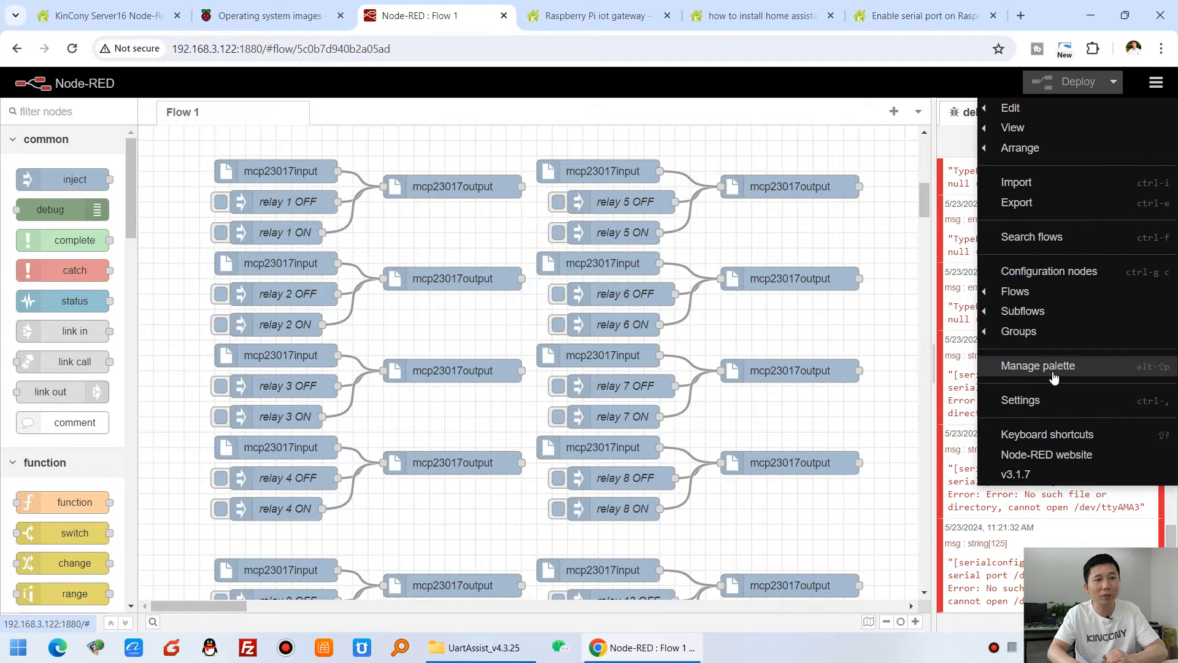
{"action": "left_click", "coordinate": [1083, 368]}
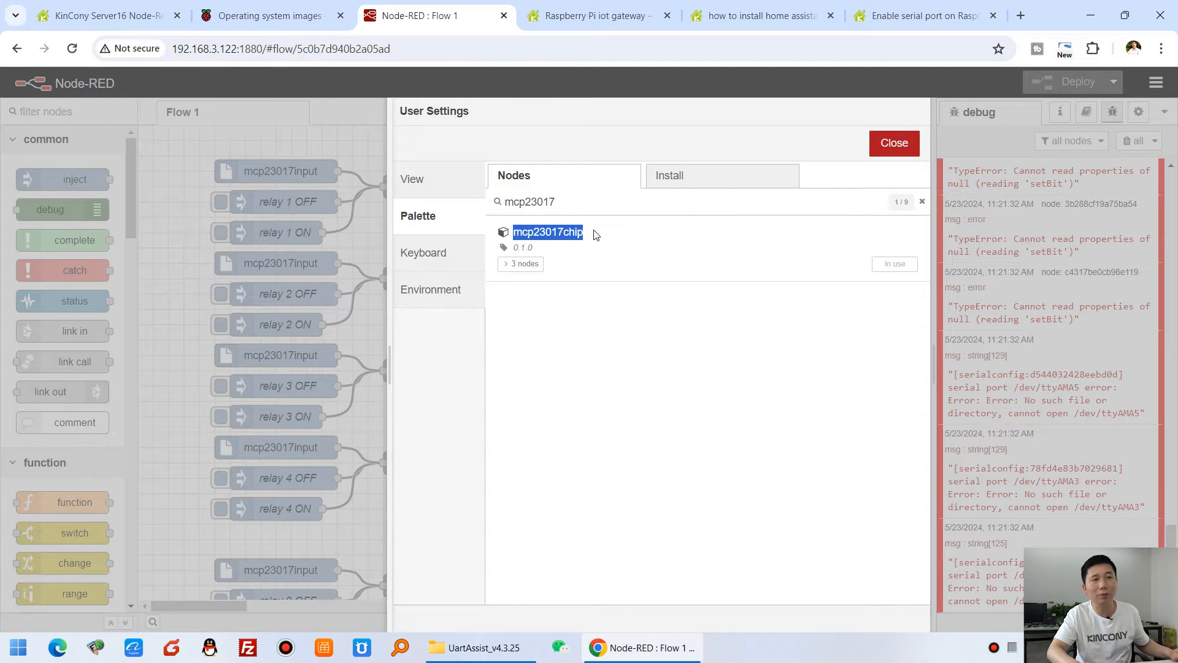
{"action": "left_click", "coordinate": [894, 143]}
- Review the debug error messages back to the earliest ones and highlight the /dev/i2c-1 path
{"action": "scroll", "coordinate": [815, 278], "scroll_direction": "up", "scroll_amount": 8}
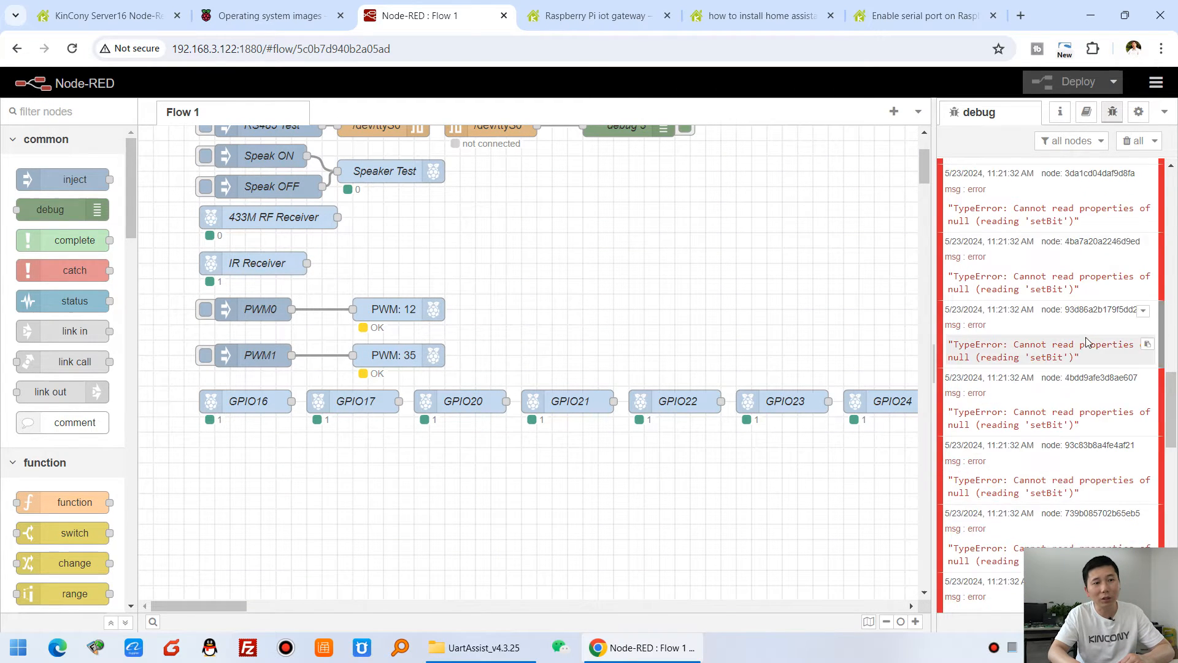
{"action": "scroll", "coordinate": [1086, 342], "scroll_direction": "up", "scroll_amount": 4}
{"action": "scroll", "coordinate": [1091, 369], "scroll_direction": "up", "scroll_amount": 3}
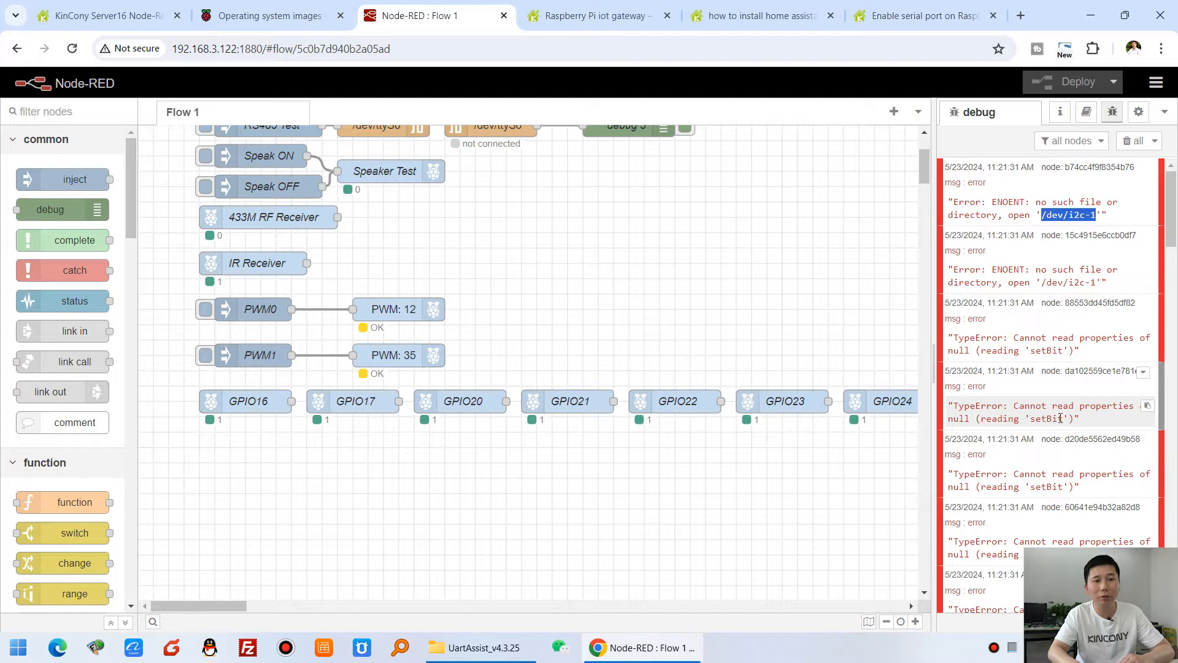
{"action": "scroll", "coordinate": [1061, 418], "scroll_direction": "down", "scroll_amount": 1}
{"action": "scroll", "coordinate": [1071, 415], "scroll_direction": "down", "scroll_amount": 3}
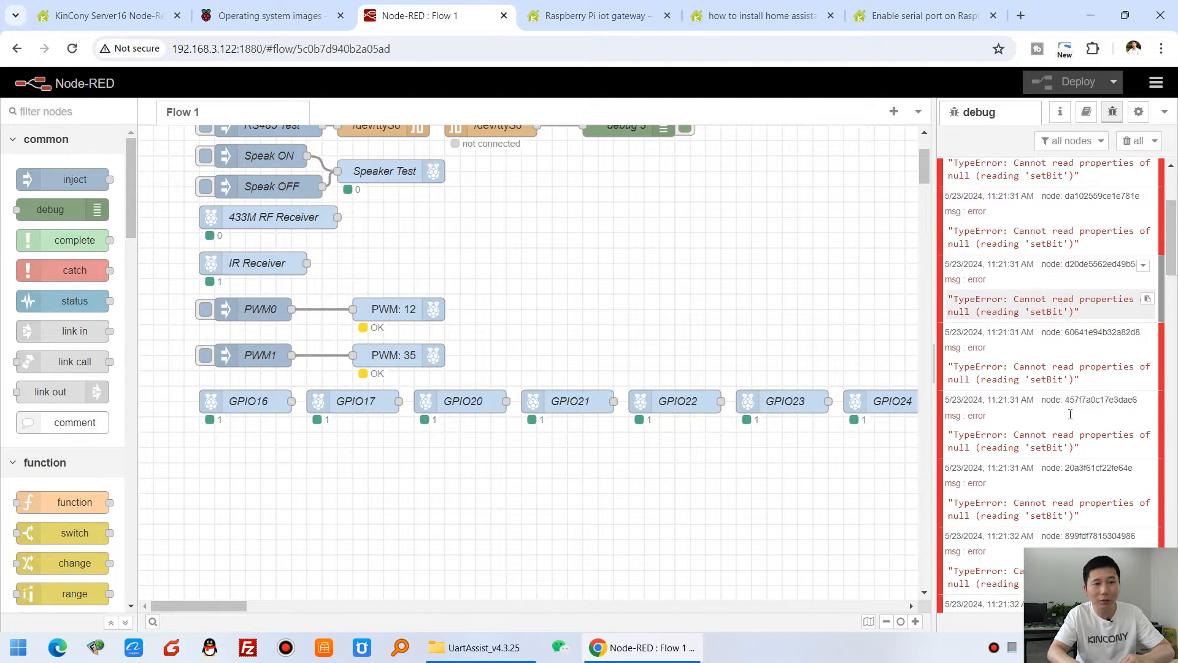
- Look through the setBit TypeError messages in the debug output
{"action": "scroll", "coordinate": [1071, 416], "scroll_direction": "down", "scroll_amount": 5}
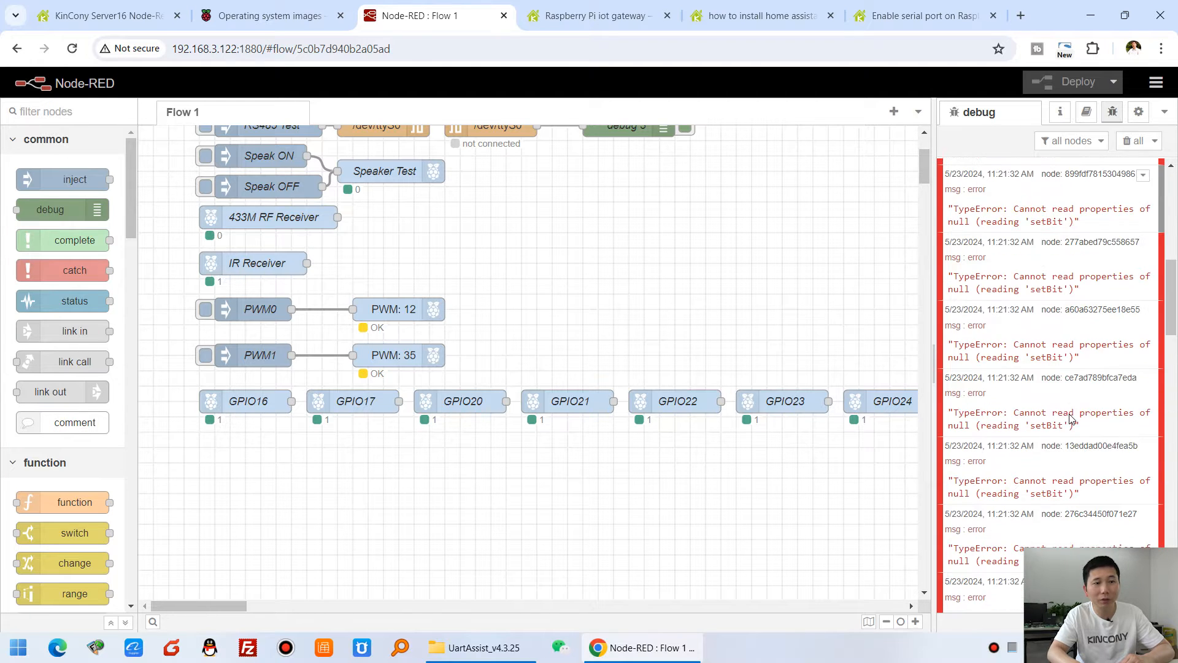
{"action": "scroll", "coordinate": [1071, 418], "scroll_direction": "down", "scroll_amount": 3}
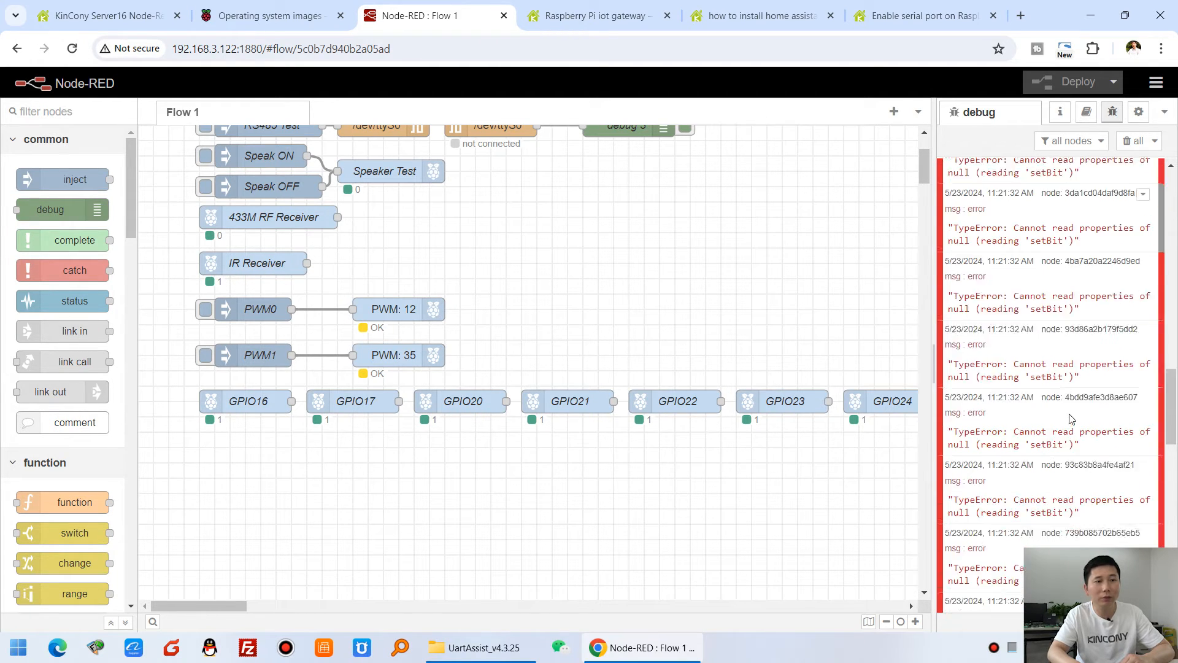
{"action": "scroll", "coordinate": [592, 295], "scroll_direction": "up", "scroll_amount": 3}
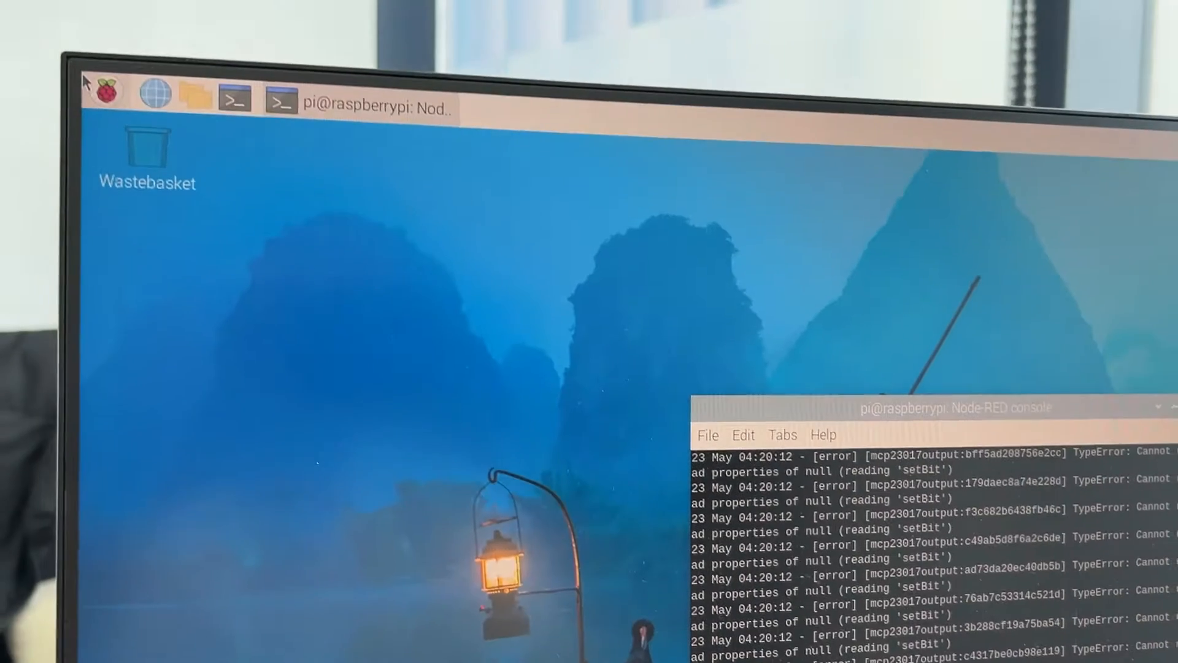
- Open Raspberry Pi Configuration from the Raspberry Pi desktop's Preferences and show its Interfaces settings
{"action": "left_click", "coordinate": [157, 124]}
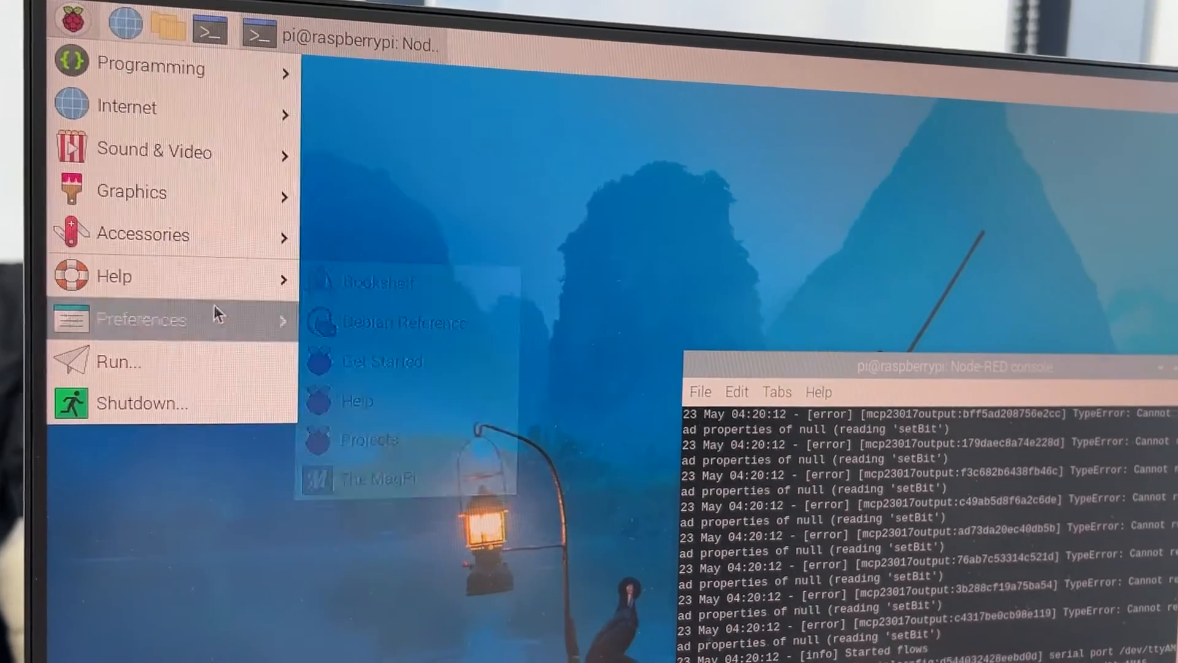
{"action": "mouse_move", "coordinate": [246, 354]}
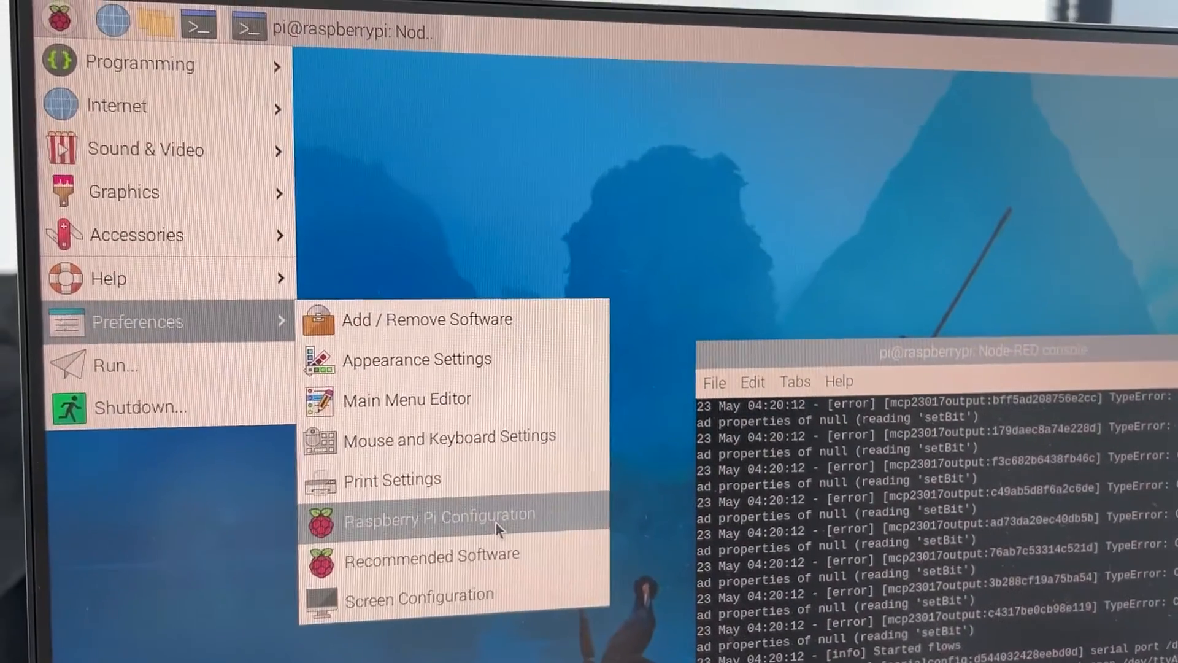
{"action": "left_click", "coordinate": [494, 521]}
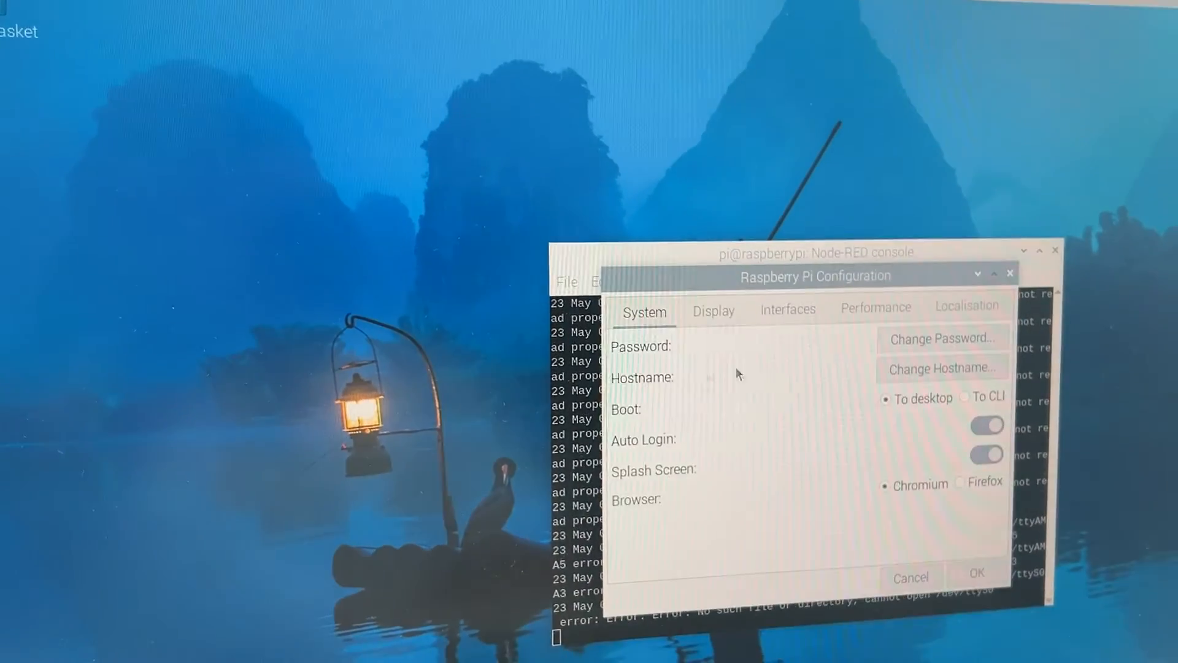
{"action": "left_click_drag", "start_coordinate": [836, 264], "coordinate": [437, 220]}
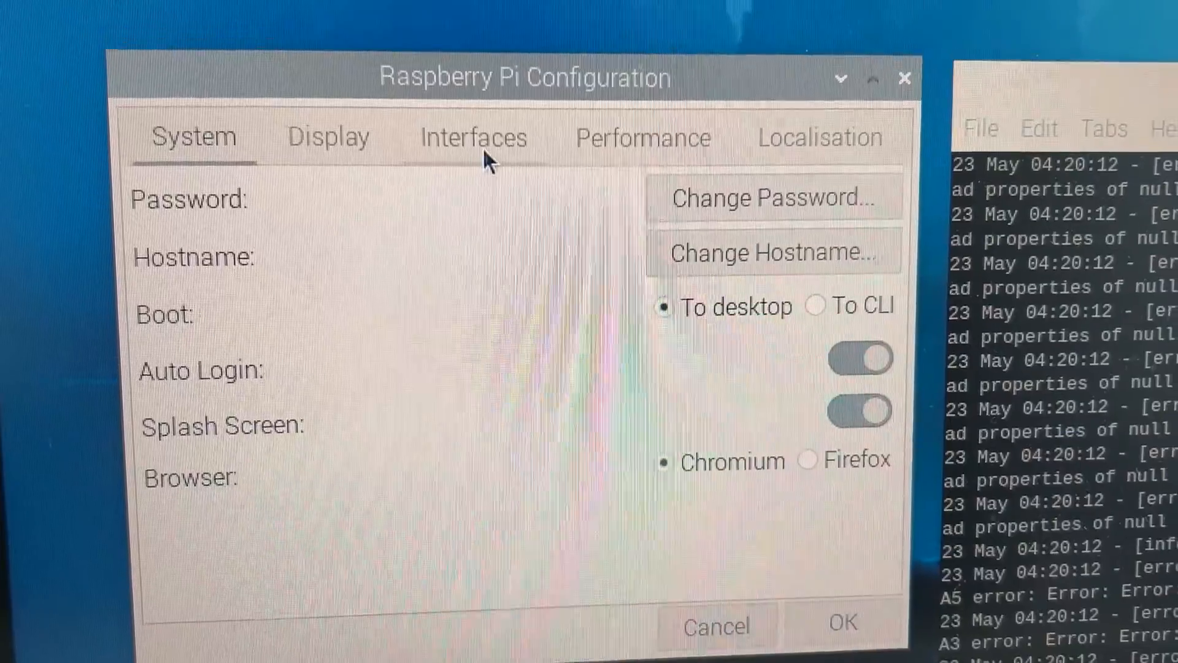
{"action": "left_click", "coordinate": [484, 152]}
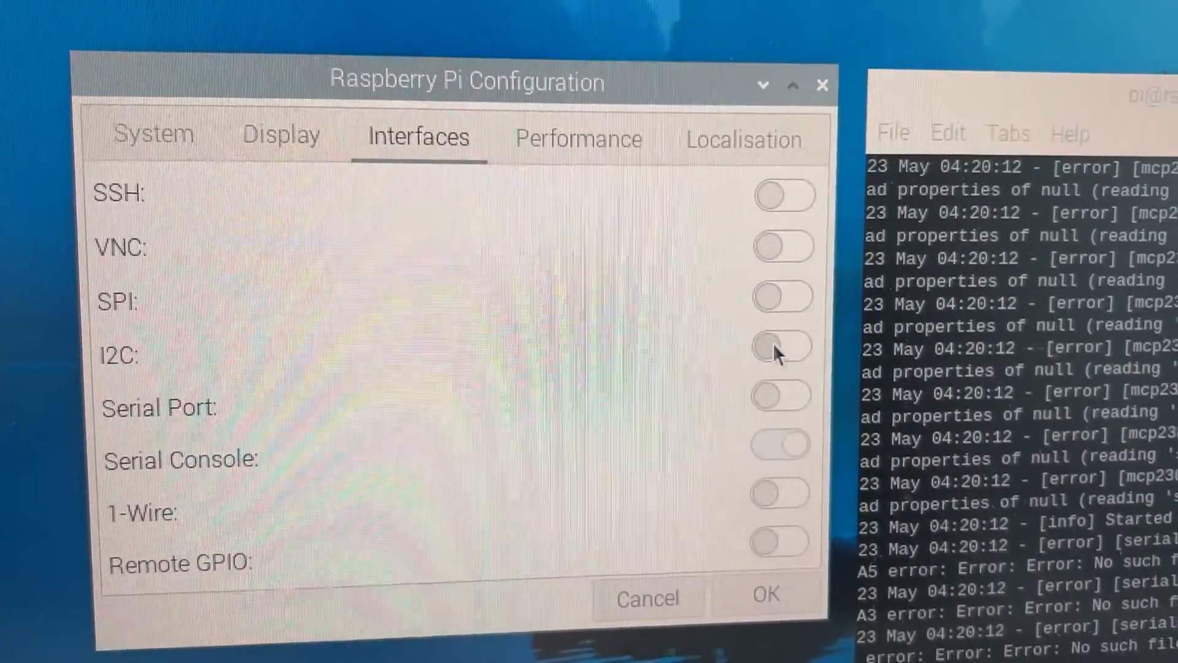
- Enable I2C and Serial Port, disable Serial Console, and reboot the Raspberry Pi to apply the changes
{"action": "left_click", "coordinate": [810, 348]}
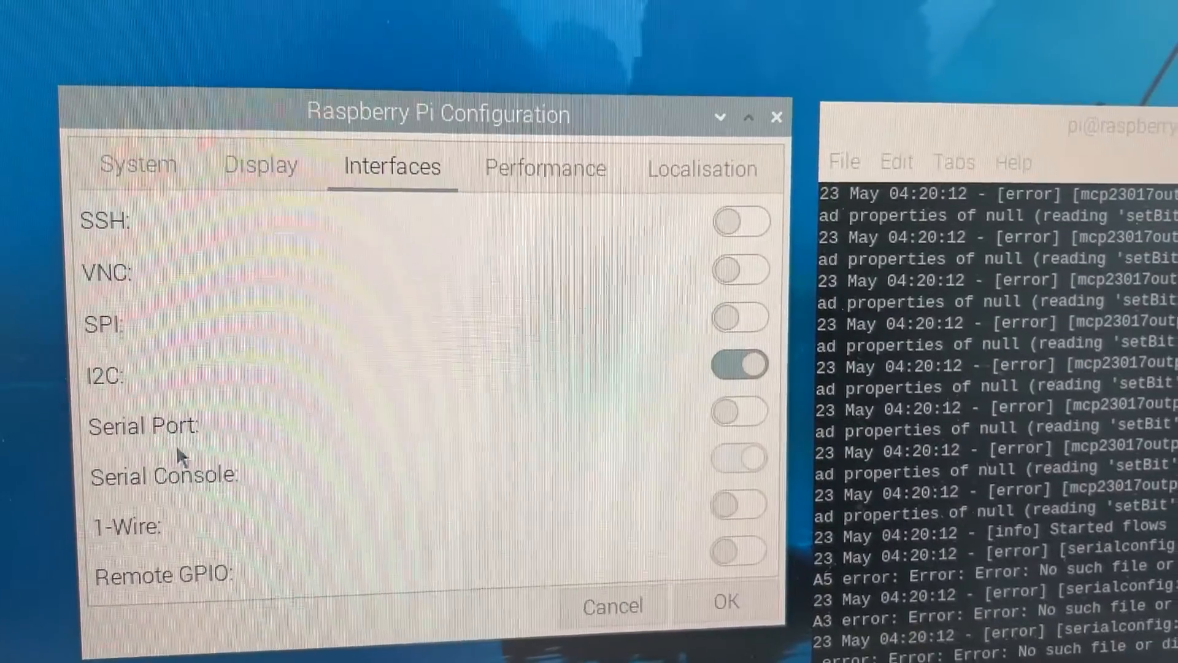
{"action": "left_click", "coordinate": [733, 412]}
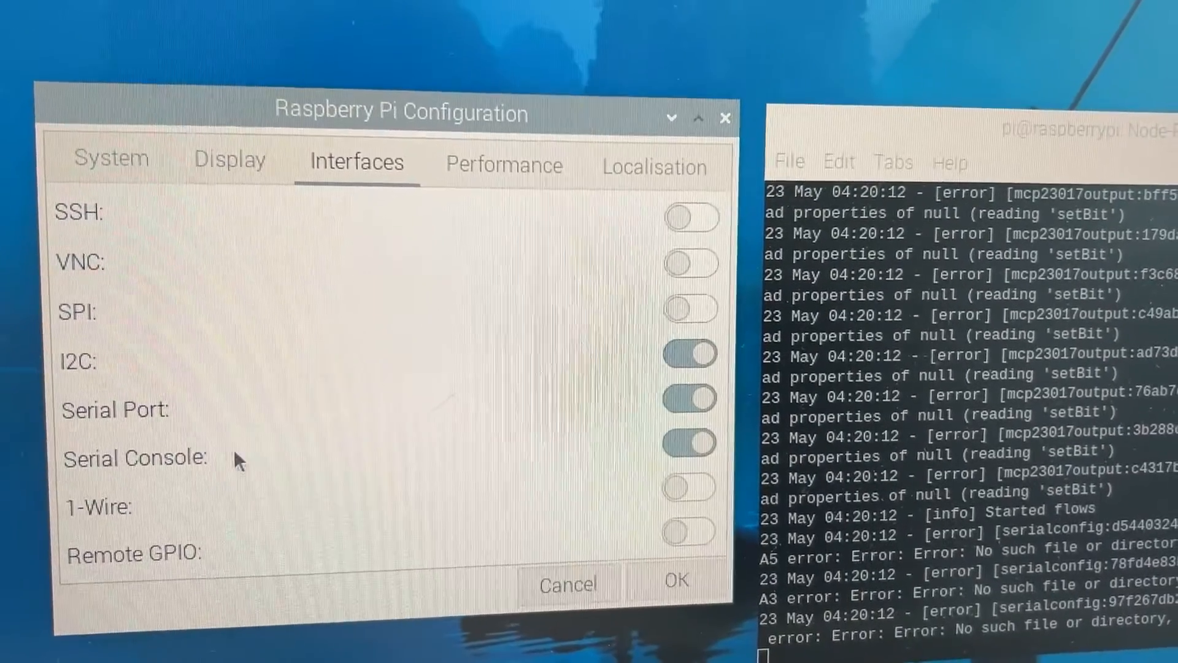
{"action": "left_click", "coordinate": [671, 439]}
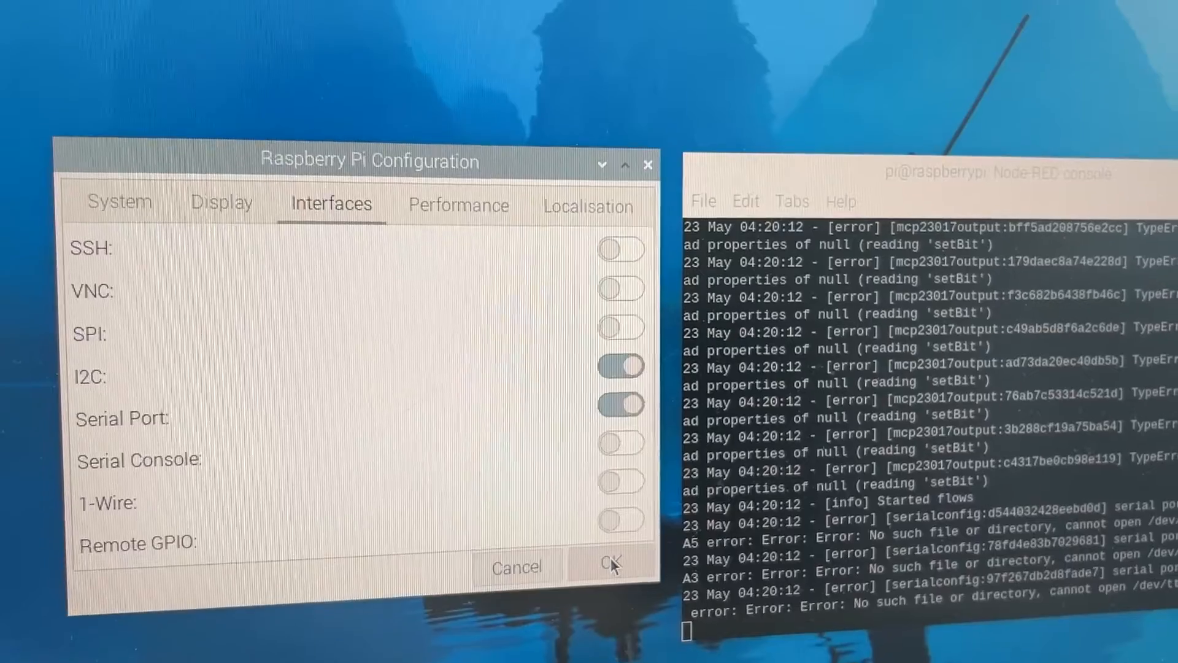
{"action": "left_click", "coordinate": [621, 556]}
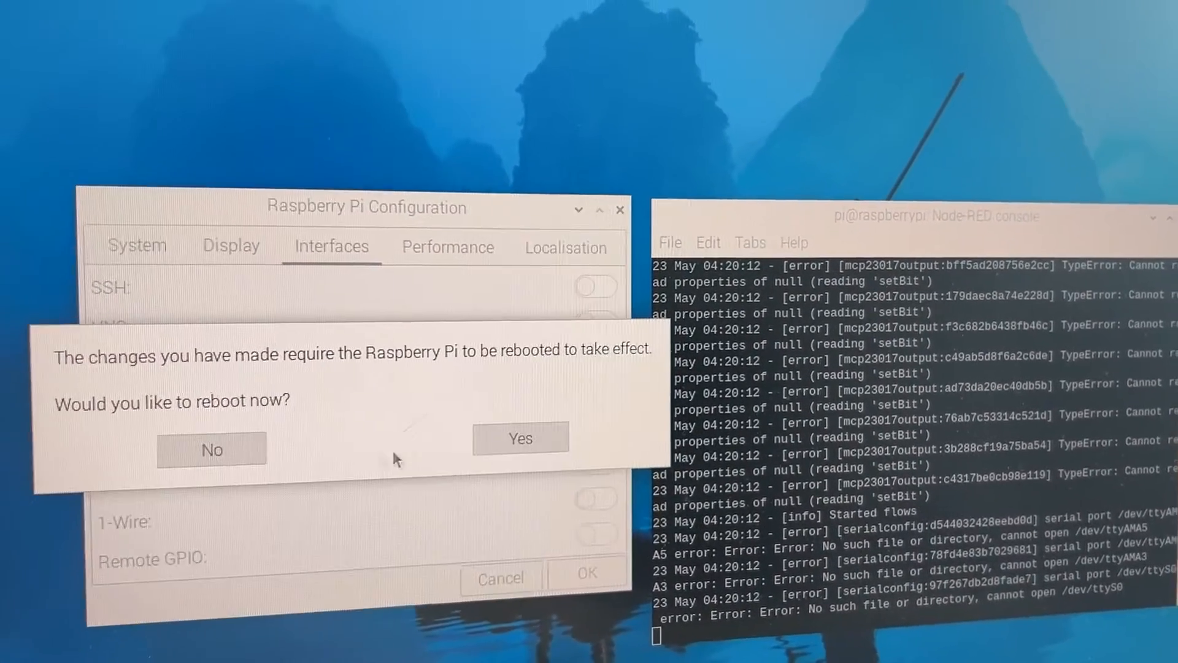
{"action": "left_click", "coordinate": [552, 441]}
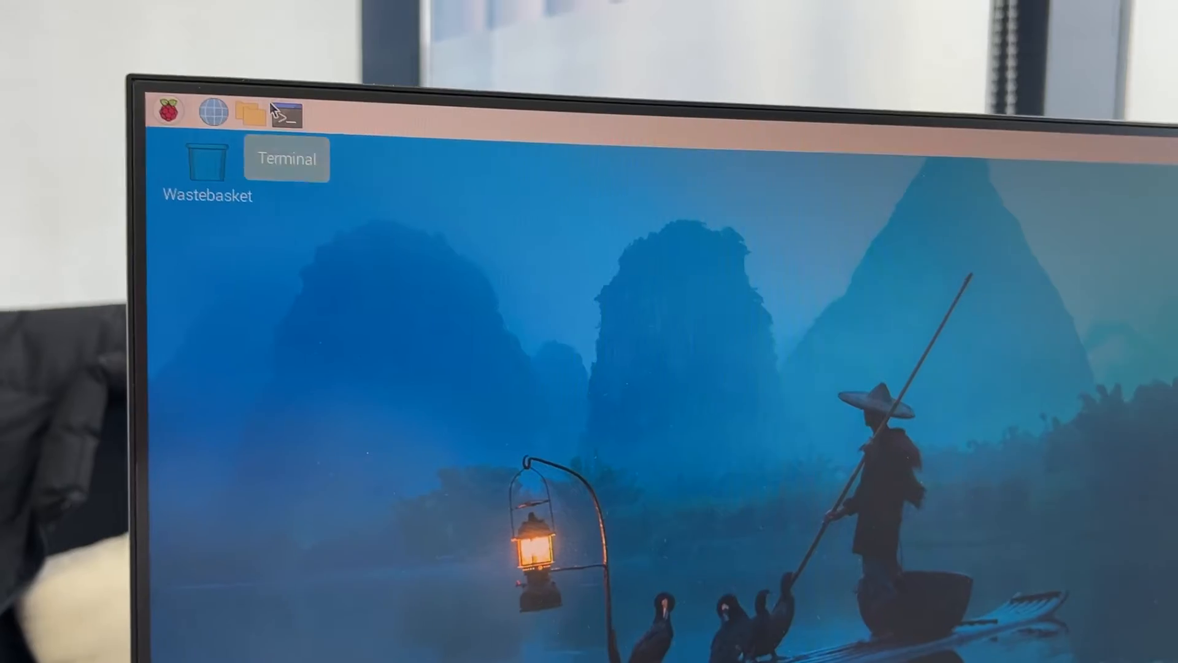
- Launch Node-RED from the Raspberry Pi desktop's Programming applications and reload the Flow 1 editor page in the browser
{"action": "left_click", "coordinate": [114, 85]}
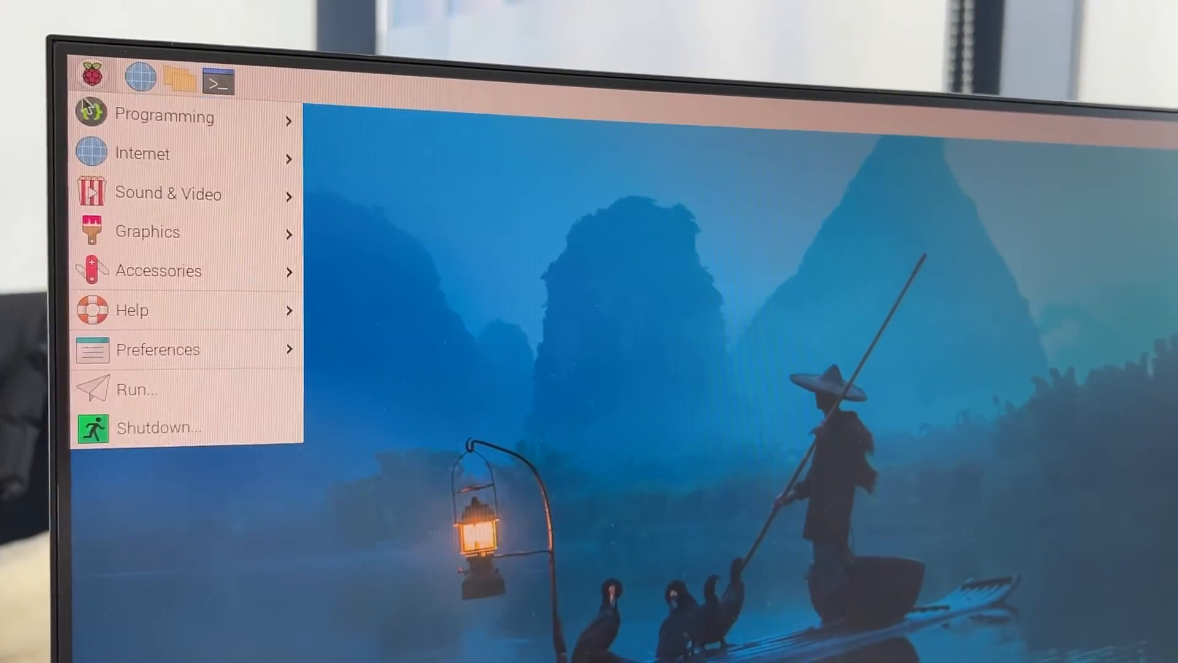
{"action": "mouse_move", "coordinate": [200, 128]}
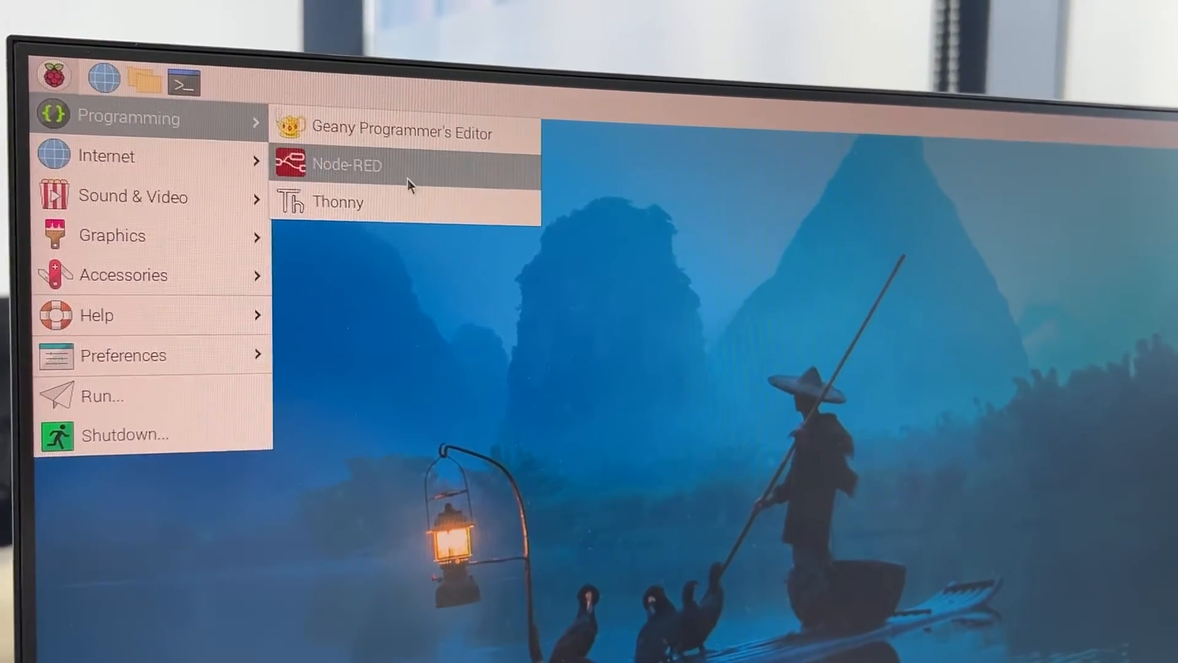
{"action": "left_click", "coordinate": [410, 157]}
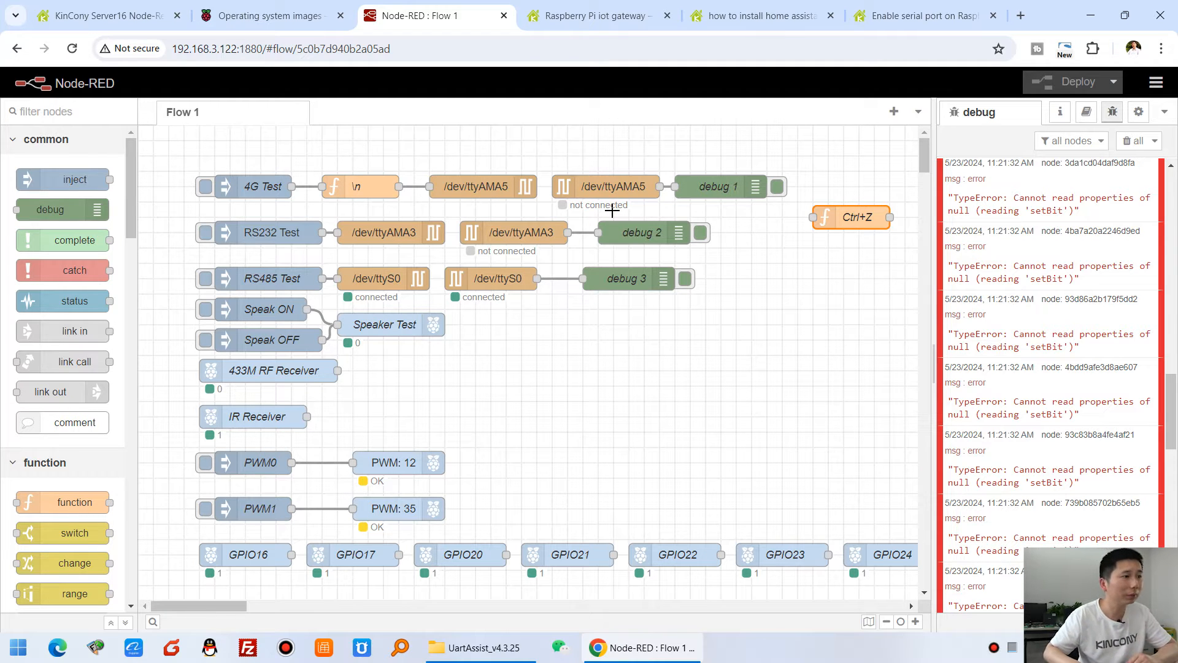
{"action": "scroll", "coordinate": [647, 336], "scroll_direction": "down", "scroll_amount": 10}
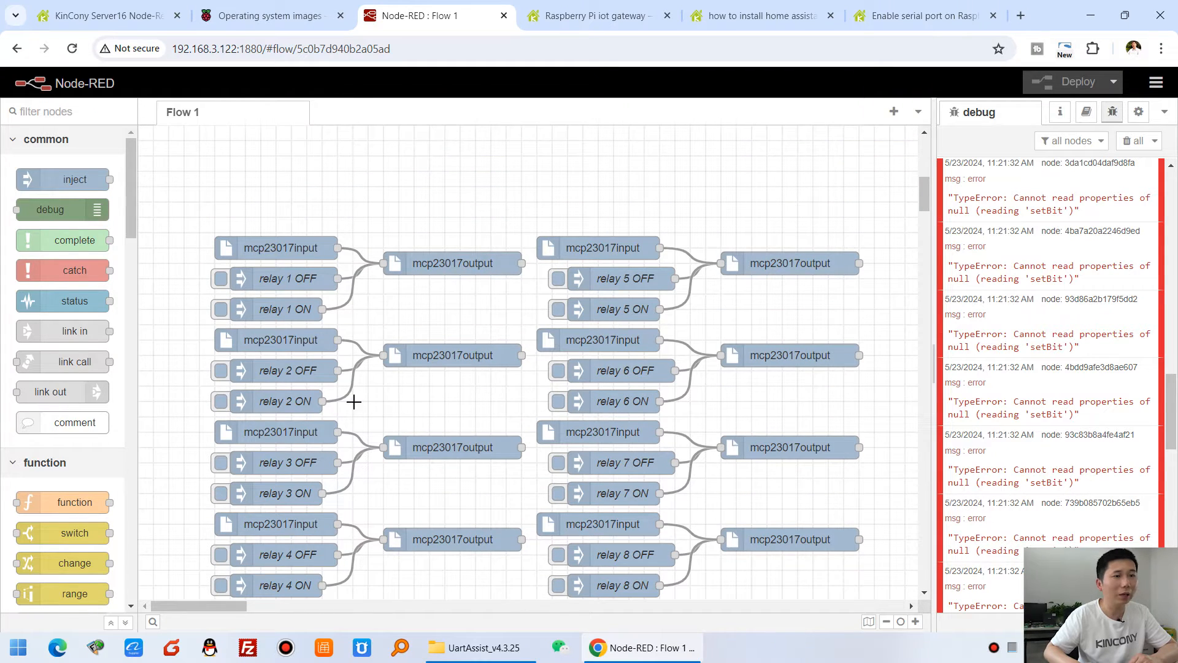
{"action": "left_click", "coordinate": [72, 49]}
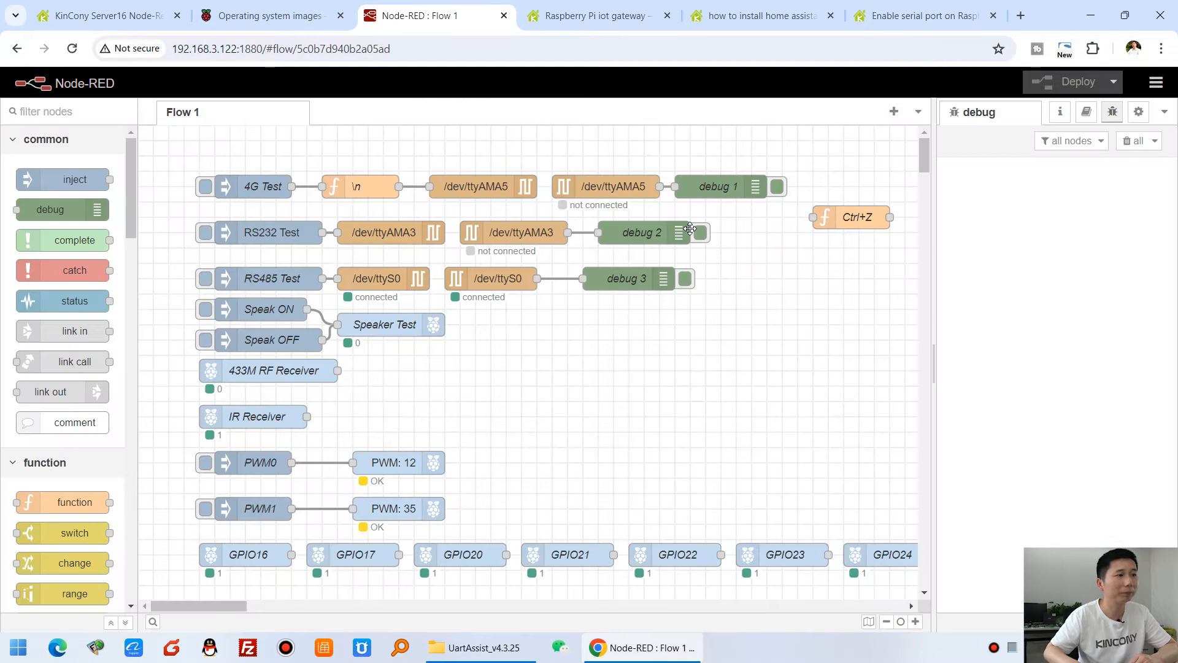
- Test relay 1 by alternately injecting relay 1 ON and relay 1 OFF, finishing with ON
{"action": "scroll", "coordinate": [688, 232], "scroll_direction": "down", "scroll_amount": 10}
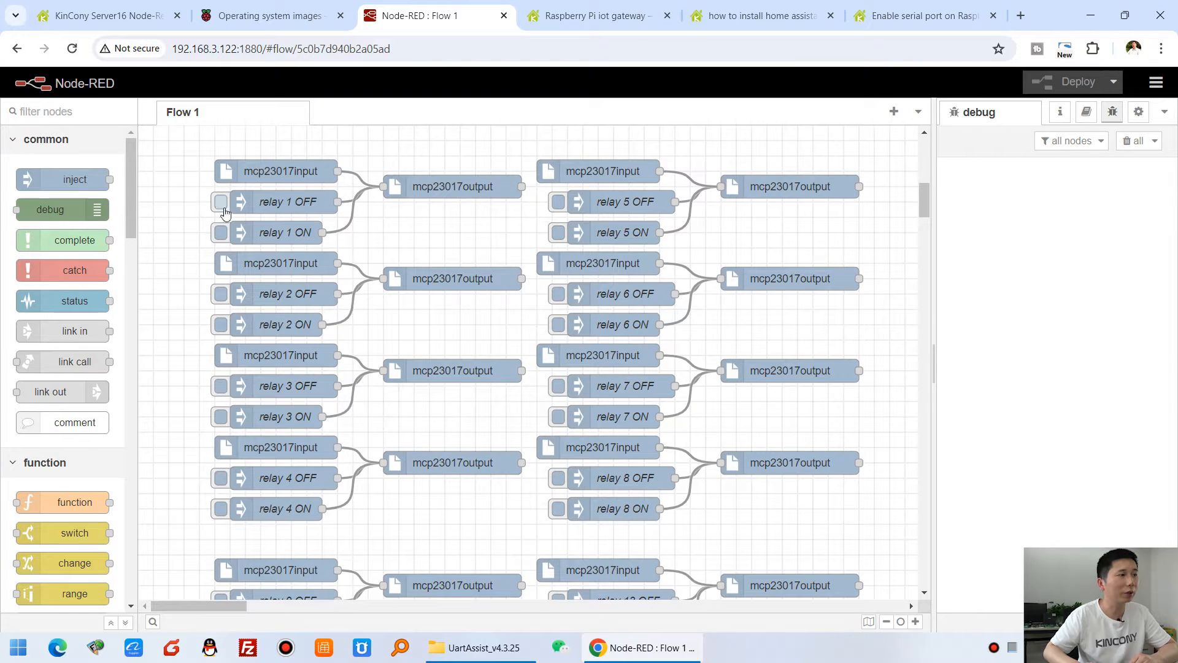
{"action": "left_click", "coordinate": [221, 233]}
{"action": "left_click", "coordinate": [221, 202]}
{"action": "left_click", "coordinate": [221, 233]}
{"action": "left_click", "coordinate": [222, 208]}
{"action": "left_click", "coordinate": [220, 233]}
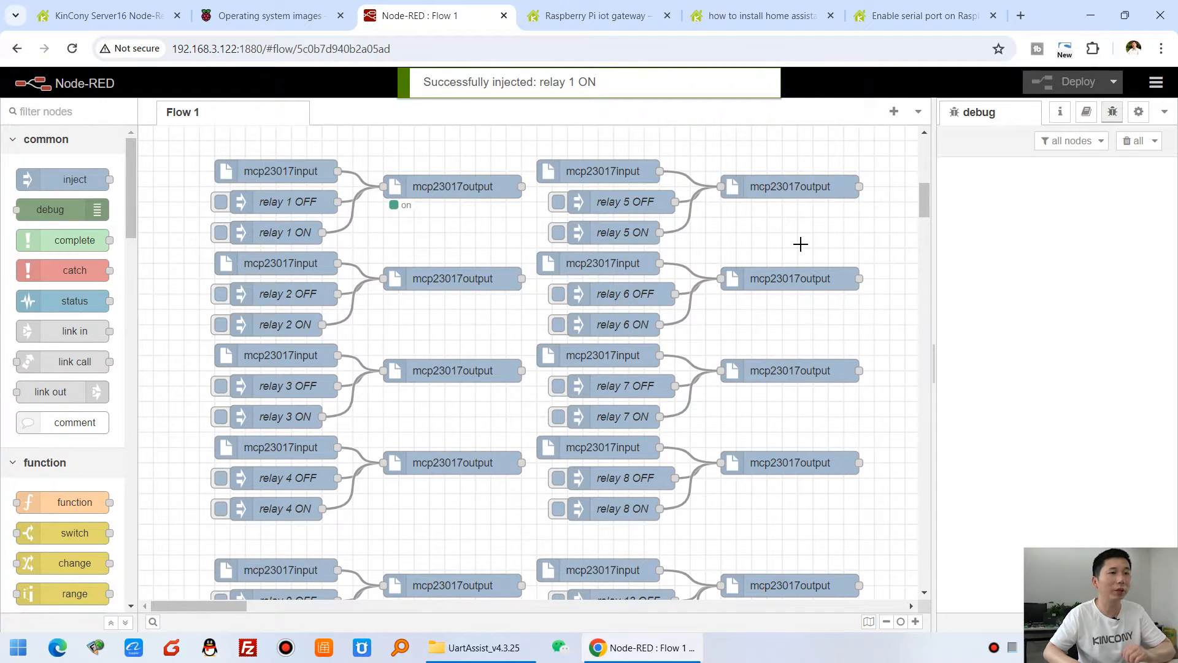
- Switch to the forum thread on enabling additional CM4 UART serial ports and highlight the dtoverlay=uart2 to dtoverlay=uart5 lines
{"action": "scroll", "coordinate": [800, 244], "scroll_direction": "up", "scroll_amount": 10}
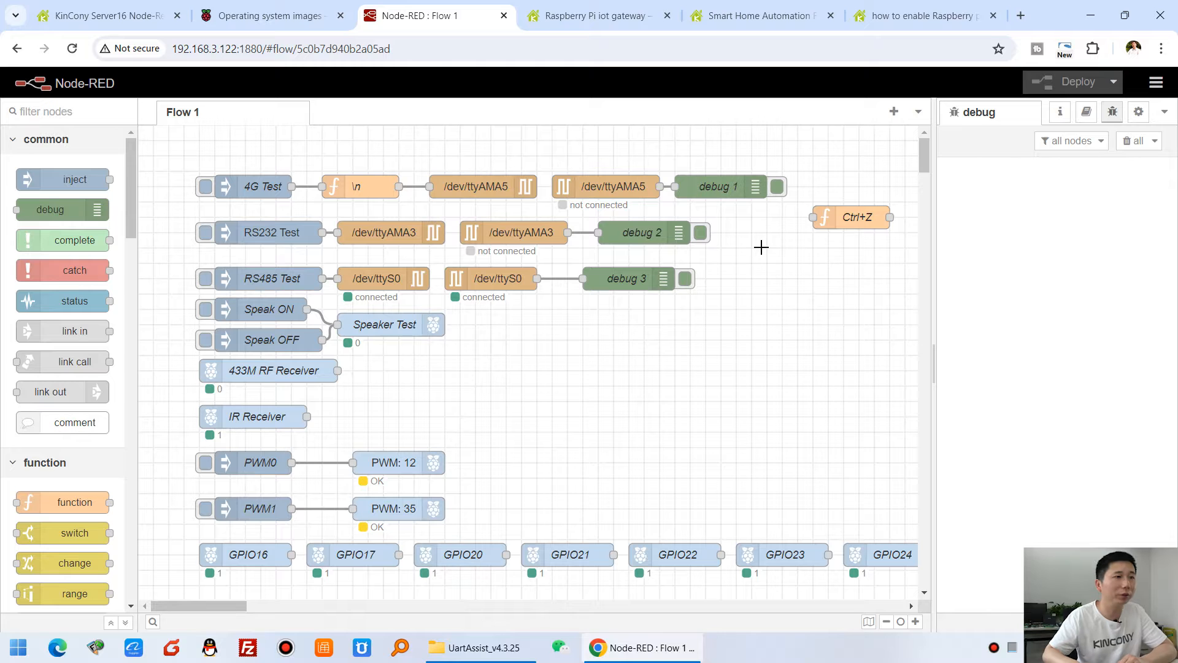
{"action": "left_click", "coordinate": [921, 15]}
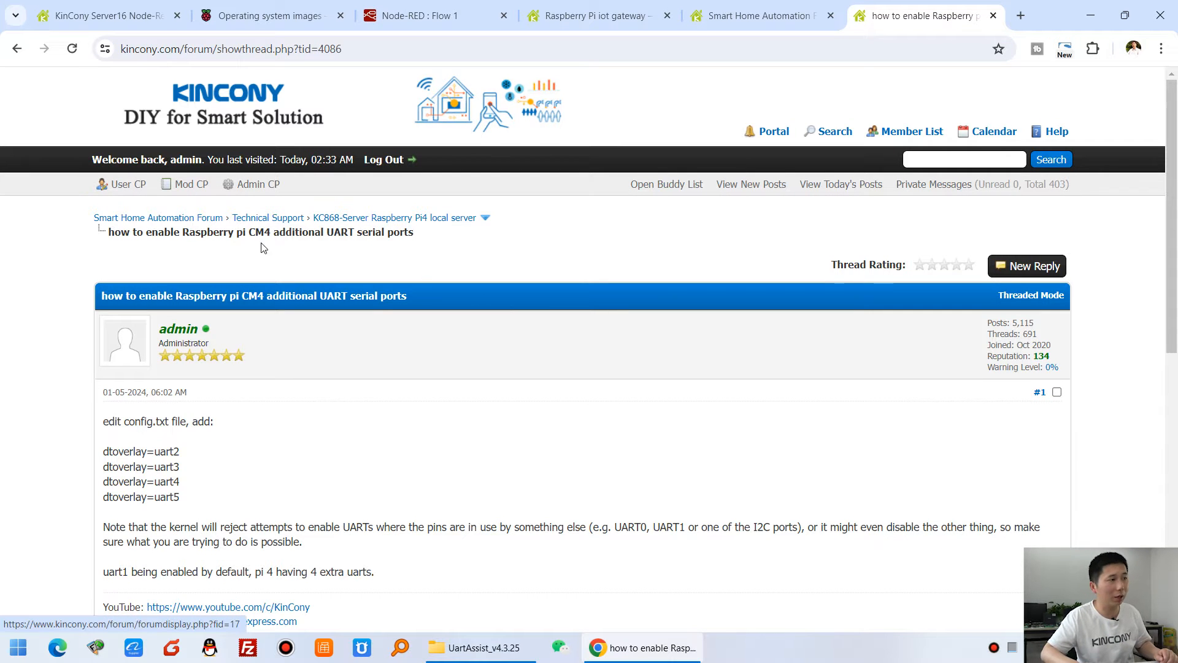
{"action": "left_click_drag", "start_coordinate": [108, 232], "coordinate": [416, 233]}
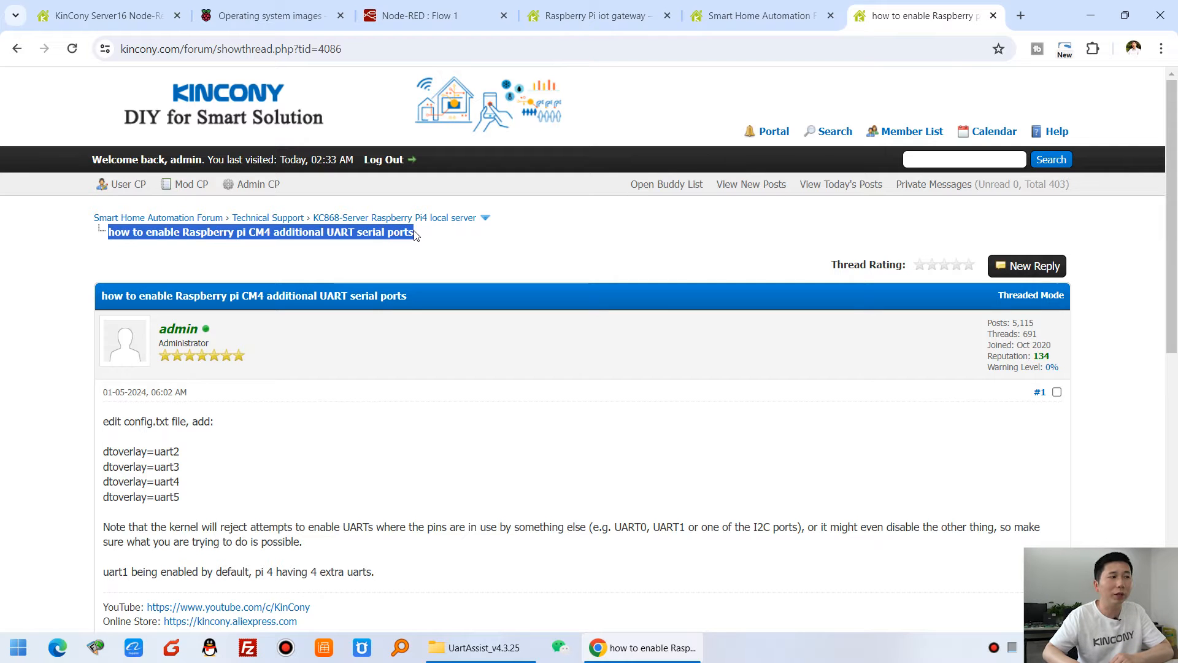
{"action": "scroll", "coordinate": [478, 260], "scroll_direction": "down", "scroll_amount": 3}
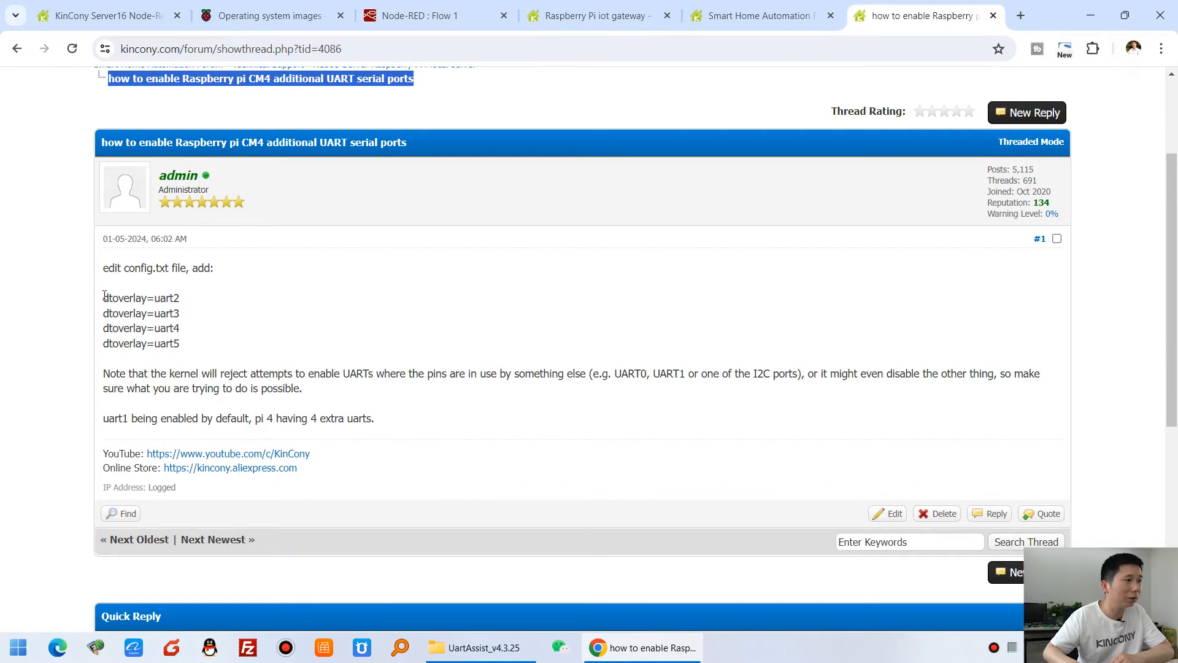
{"action": "left_click_drag", "start_coordinate": [104, 299], "coordinate": [187, 352]}
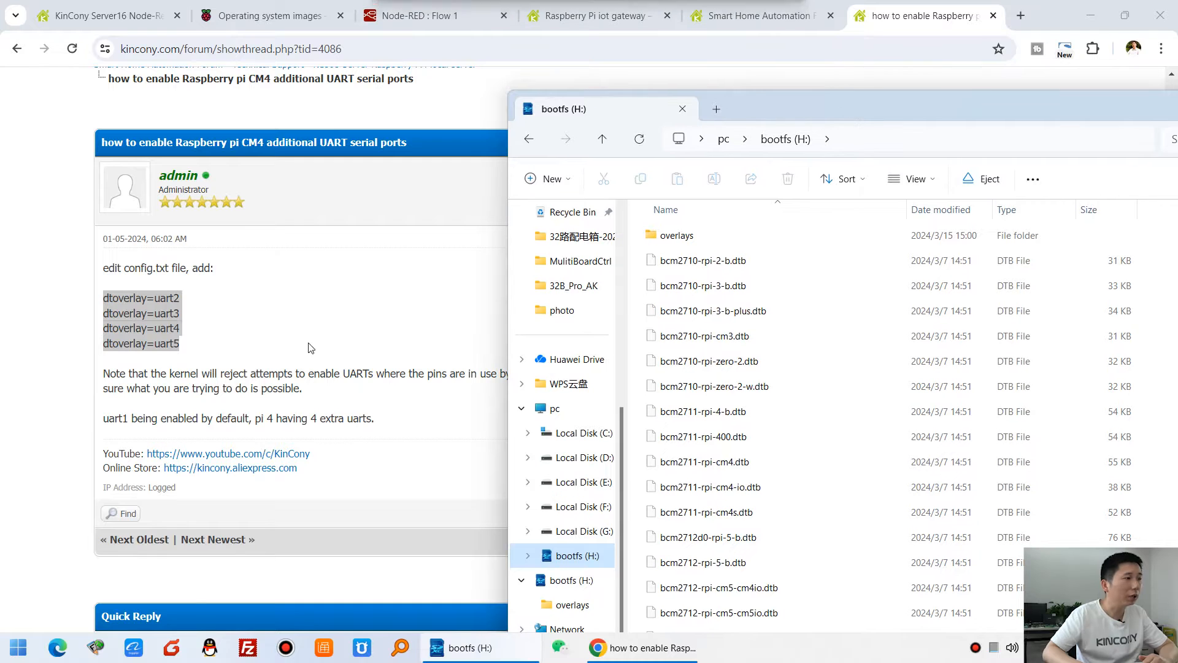
- Open config.txt from the bootfs (H:) drive in Notepad and go to the end of the file
{"action": "left_click_drag", "start_coordinate": [814, 102], "coordinate": [761, 48]}
{"action": "scroll", "coordinate": [786, 351], "scroll_direction": "down", "scroll_amount": 2}
{"action": "scroll", "coordinate": [785, 351], "scroll_direction": "down", "scroll_amount": 2}
{"action": "left_click", "coordinate": [644, 341]}
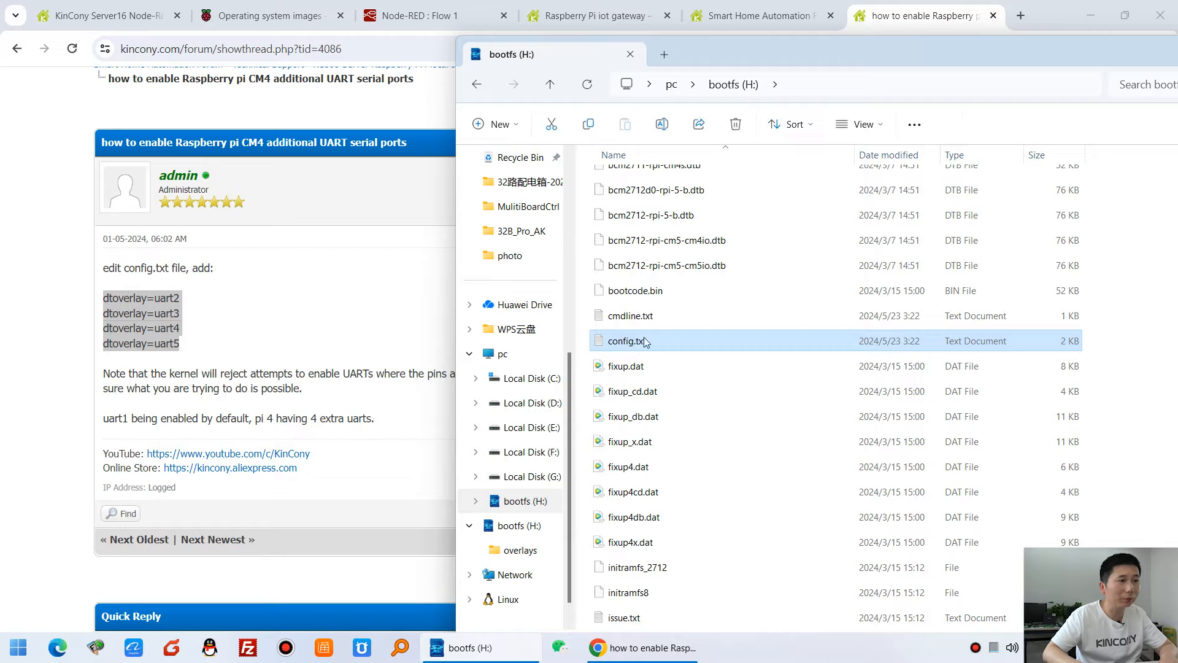
{"action": "double_click", "coordinate": [650, 342]}
{"action": "left_click_drag", "start_coordinate": [318, 120], "coordinate": [676, 104]}
{"action": "scroll", "coordinate": [950, 305], "scroll_direction": "down", "scroll_amount": 7}
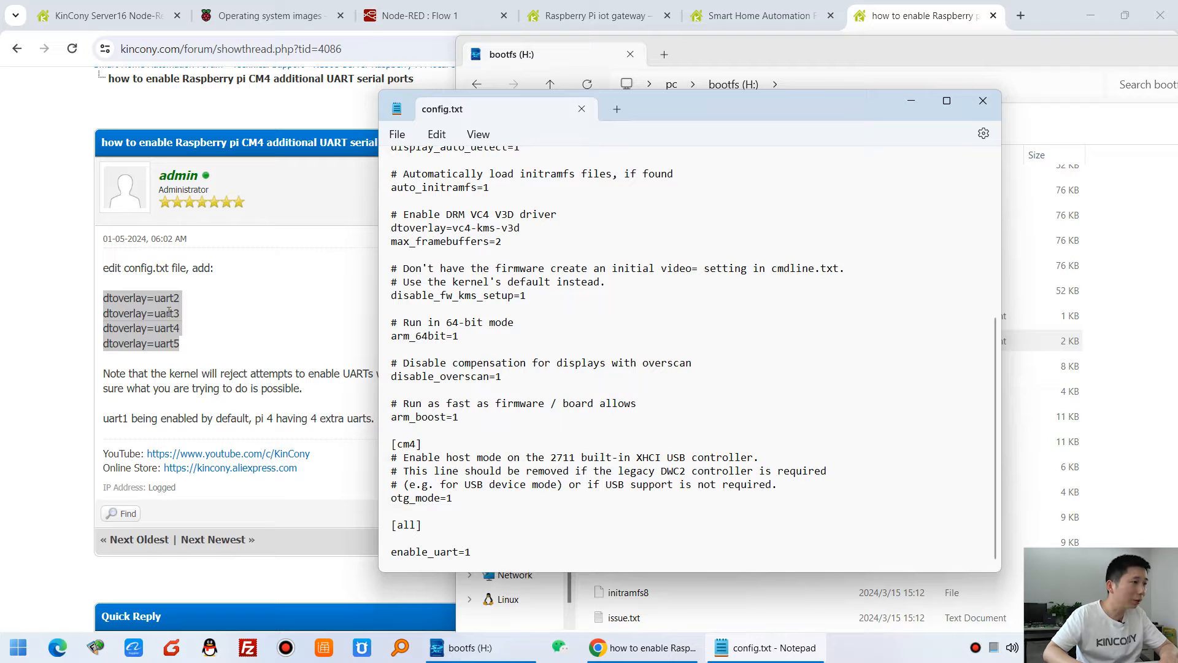
- Copy the dtoverlay=uart2 to dtoverlay=uart5 lines from the forum post and paste them below enable_uart=1 in config.txt
{"action": "left_click", "coordinate": [195, 351]}
{"action": "right_click", "coordinate": [151, 317]}
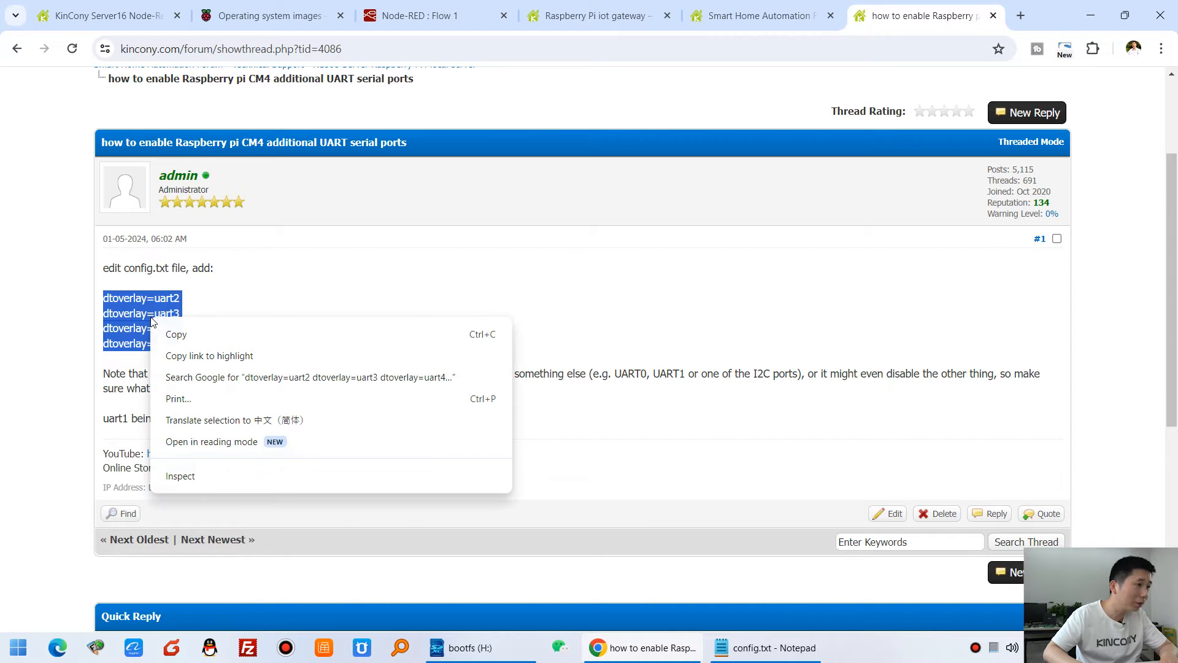
{"action": "left_click", "coordinate": [187, 341]}
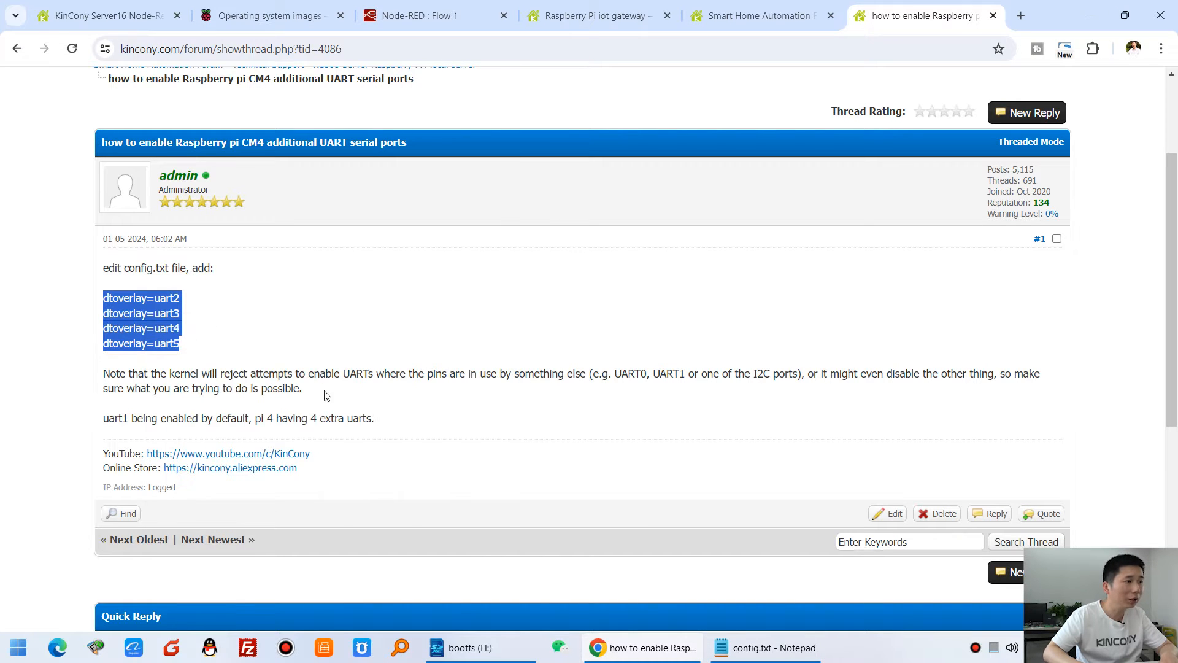
{"action": "left_click", "coordinate": [761, 646]}
{"action": "key", "text": "Return"}
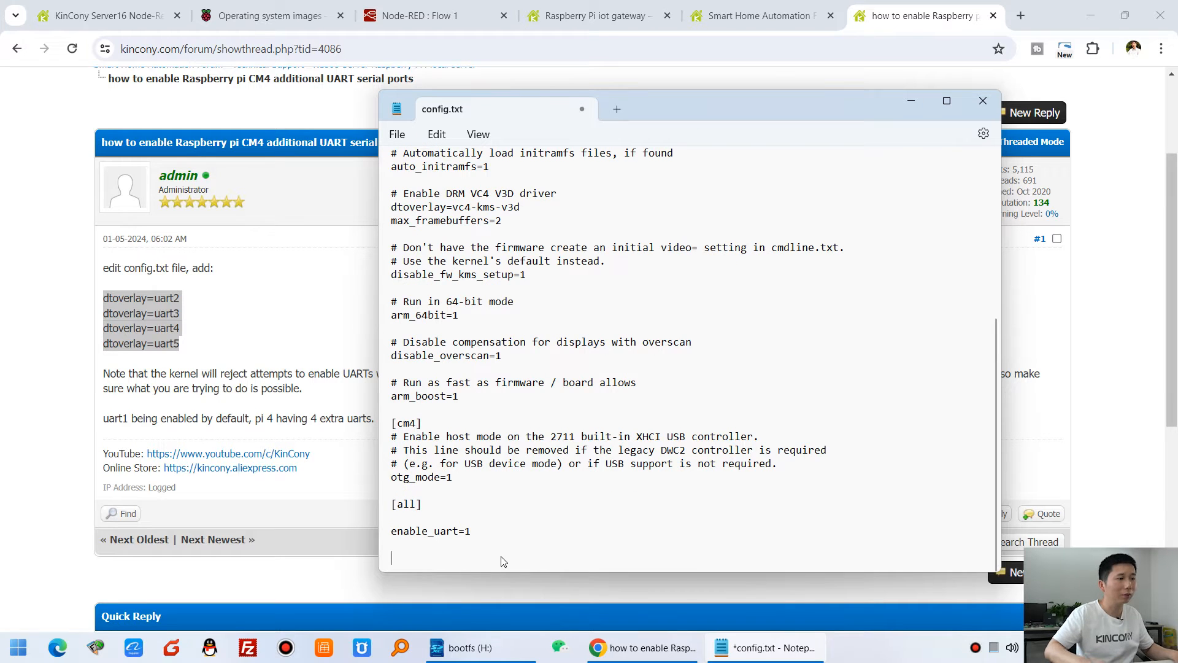
{"action": "key", "text": "ctrl+v"}
- Check the four pasted UART overlay lines, then save config.txt and close it
{"action": "left_click_drag", "start_coordinate": [485, 558], "coordinate": [391, 517]}
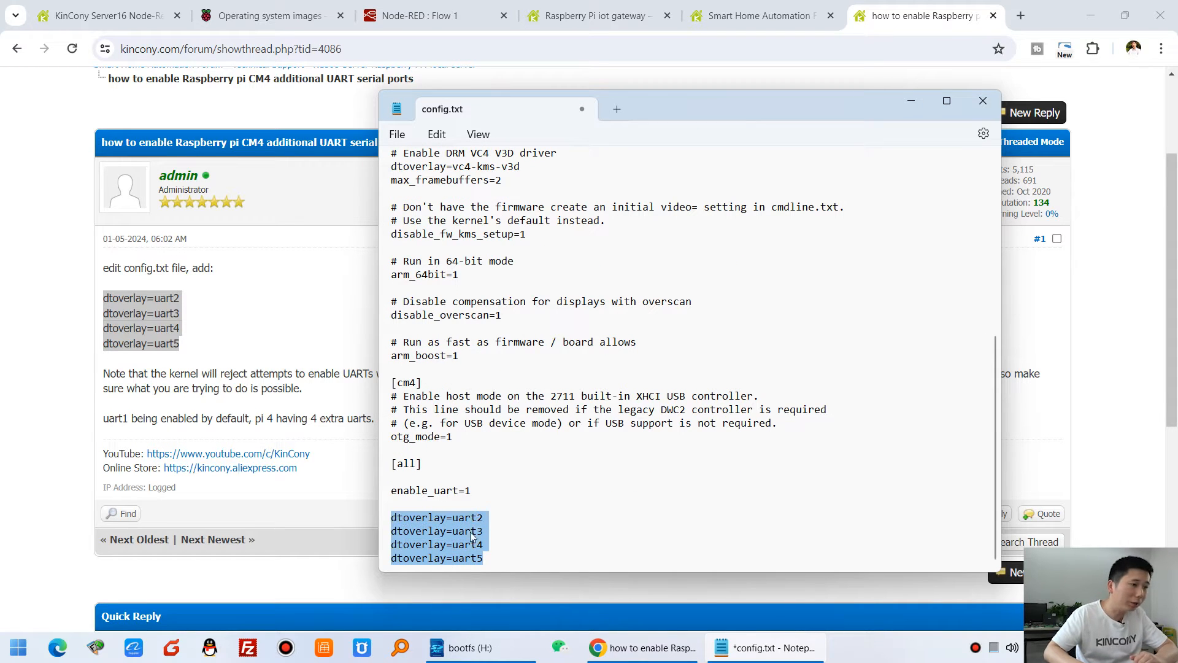
{"action": "left_click", "coordinate": [484, 531]}
{"action": "left_click", "coordinate": [397, 134]}
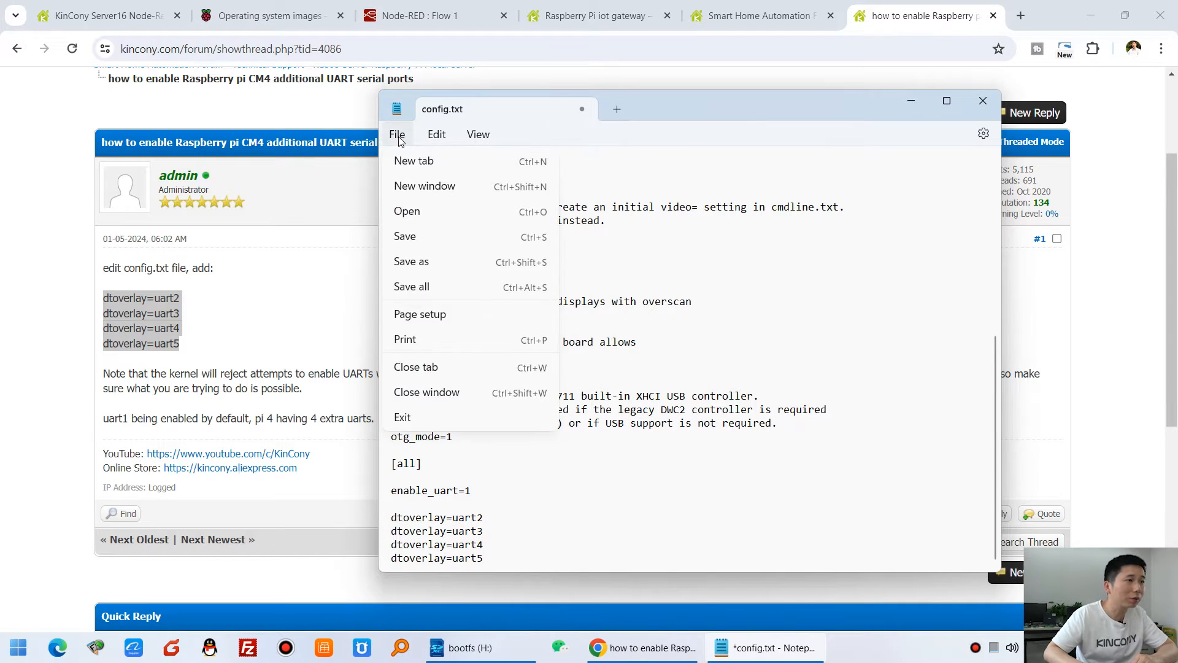
{"action": "left_click", "coordinate": [429, 244]}
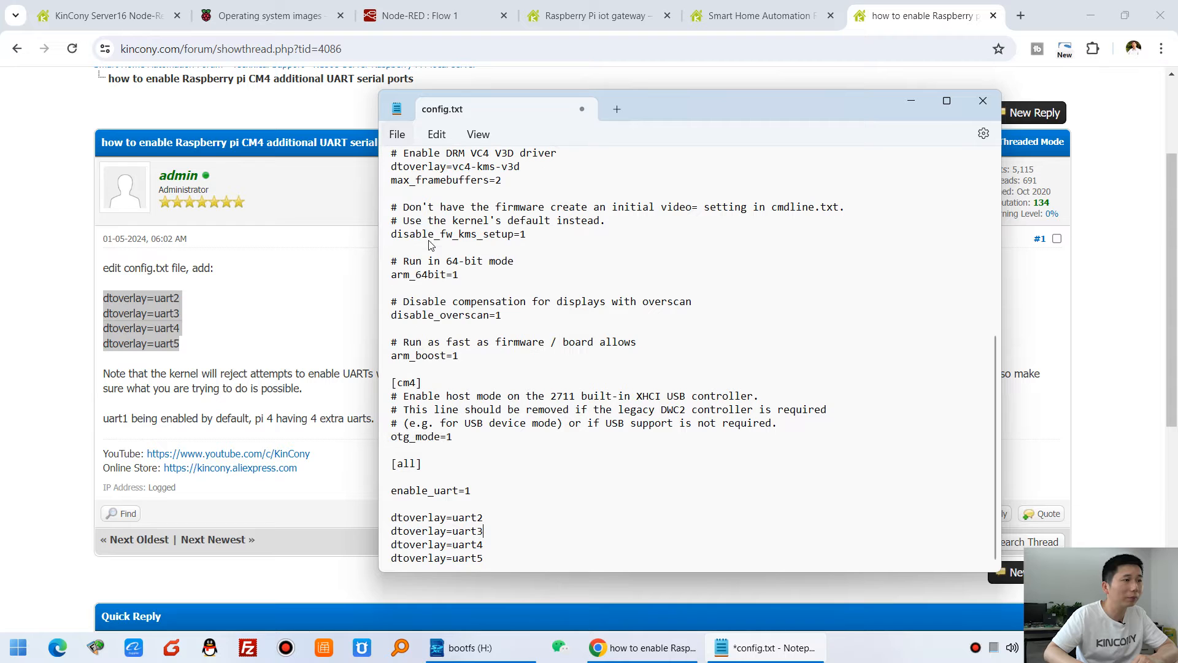
{"action": "left_click", "coordinate": [985, 105]}
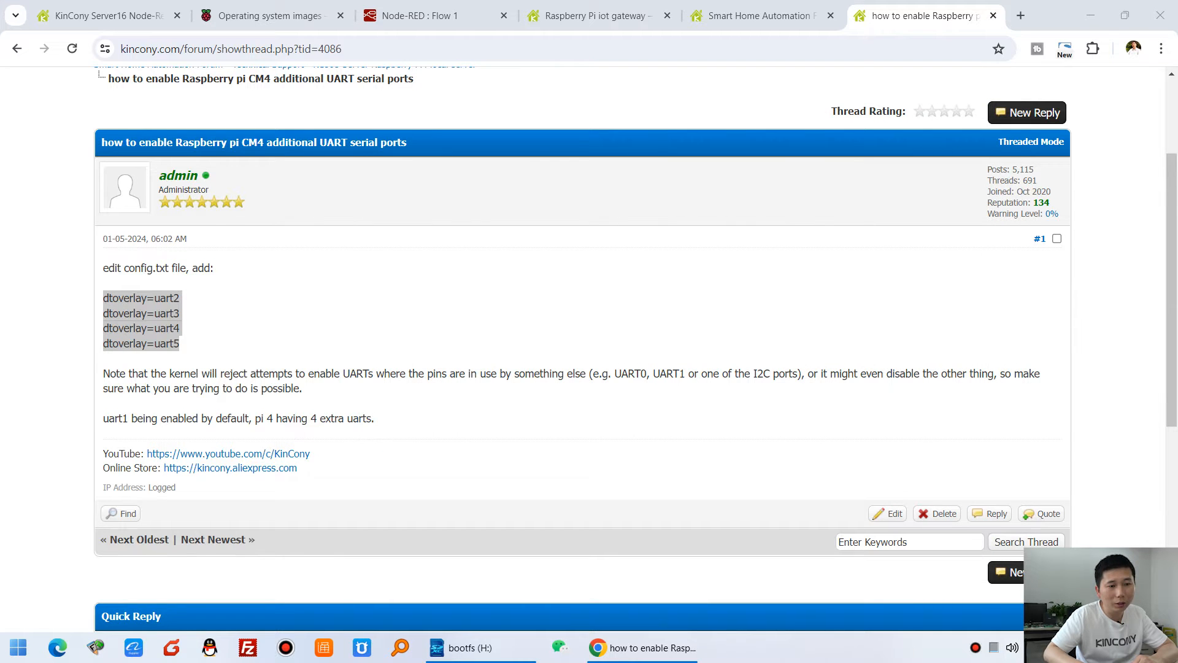
- Safely eject the bootfs (H:) drive from the computer
{"action": "left_click", "coordinate": [1051, 649]}
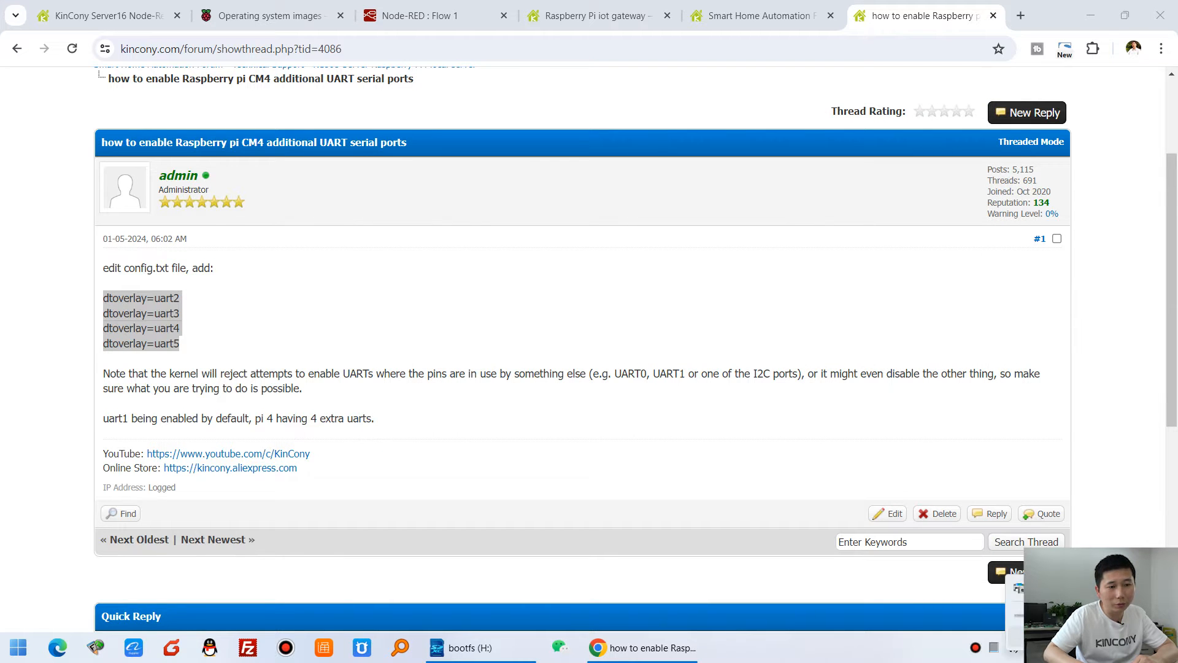
{"action": "left_click", "coordinate": [1019, 589]}
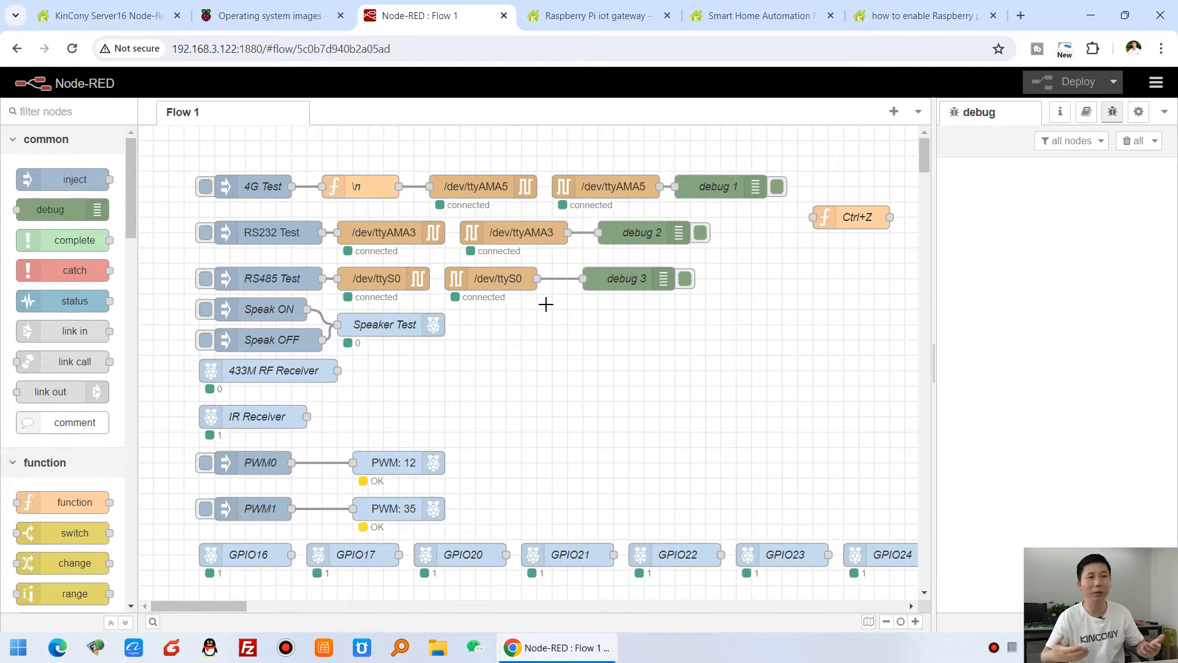
- Move the unconnected Ctrl+Z function node closer to the debug 2 node and deploy the flow
{"action": "left_click_drag", "start_coordinate": [848, 223], "coordinate": [801, 237]}
{"action": "left_click", "coordinate": [1077, 86]}
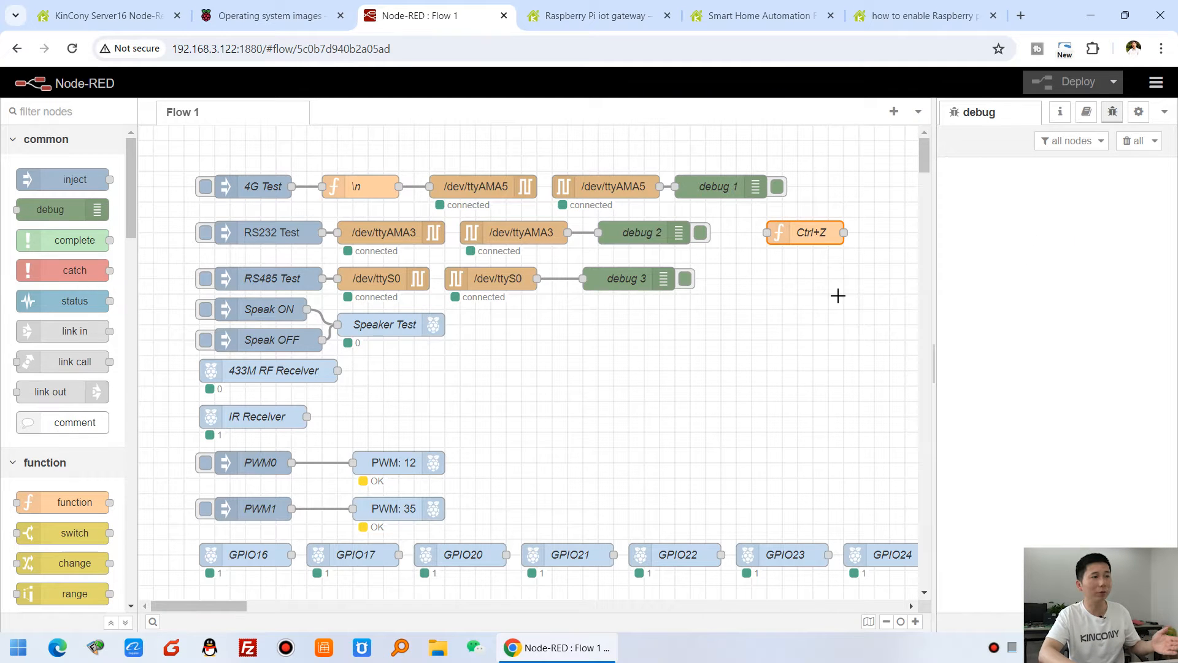
{"action": "scroll", "coordinate": [760, 290], "scroll_direction": "down", "scroll_amount": 15}
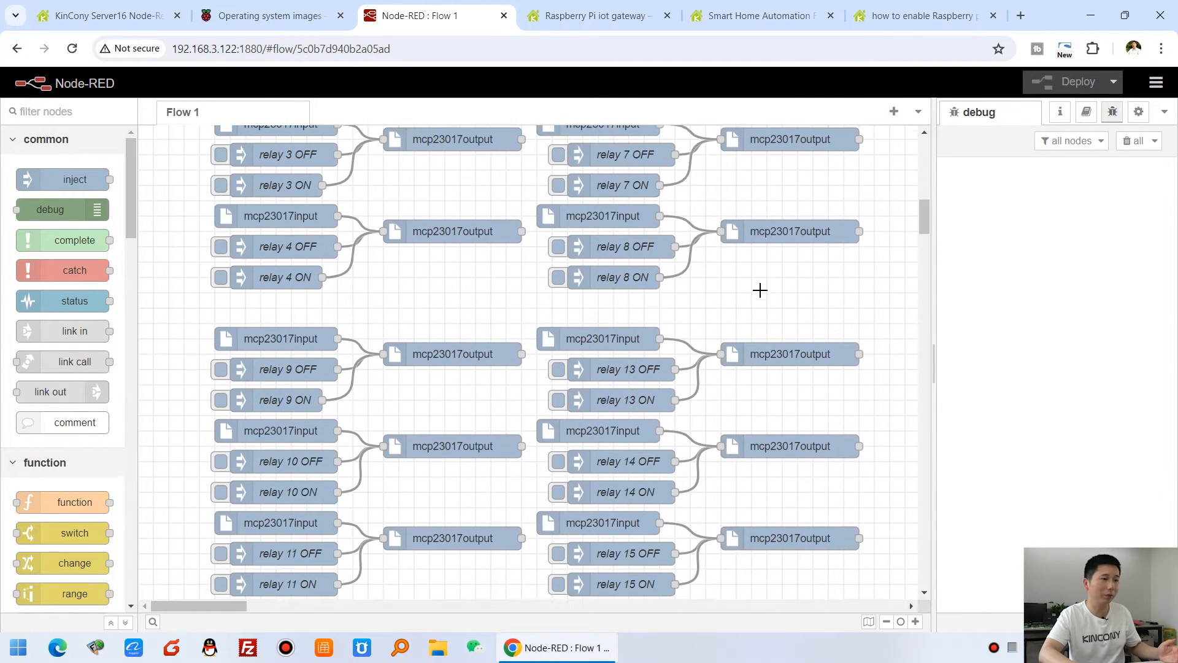
{"action": "scroll", "coordinate": [760, 291], "scroll_direction": "up", "scroll_amount": 15}
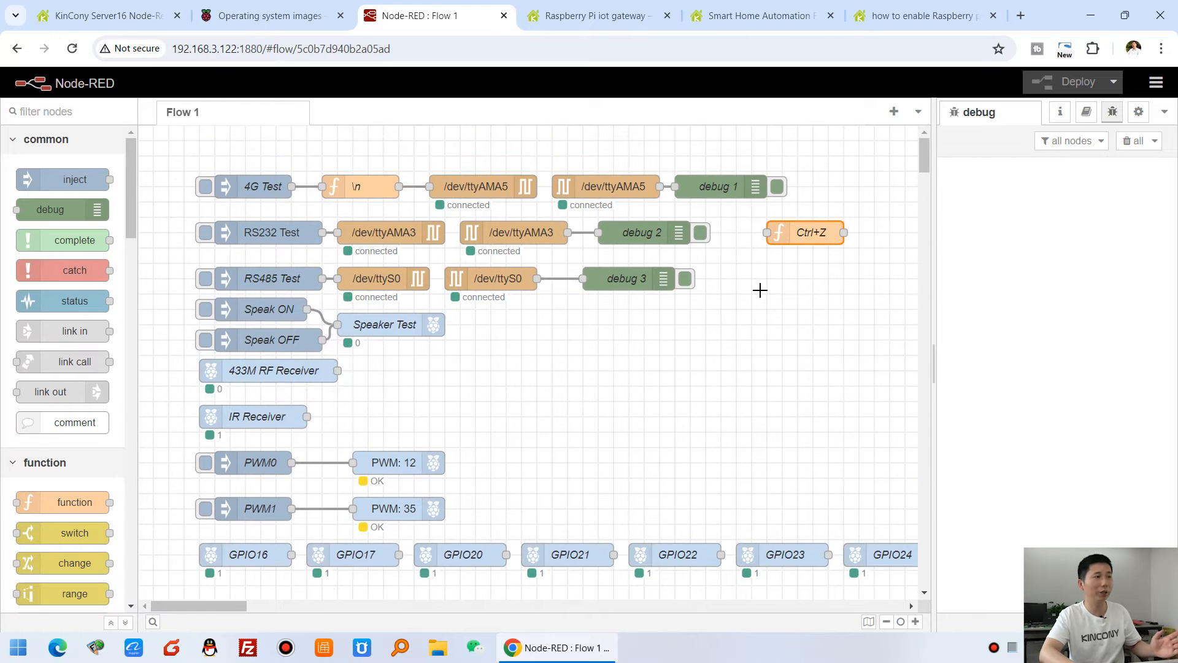
{"action": "scroll", "coordinate": [759, 290], "scroll_direction": "up", "scroll_amount": 2}
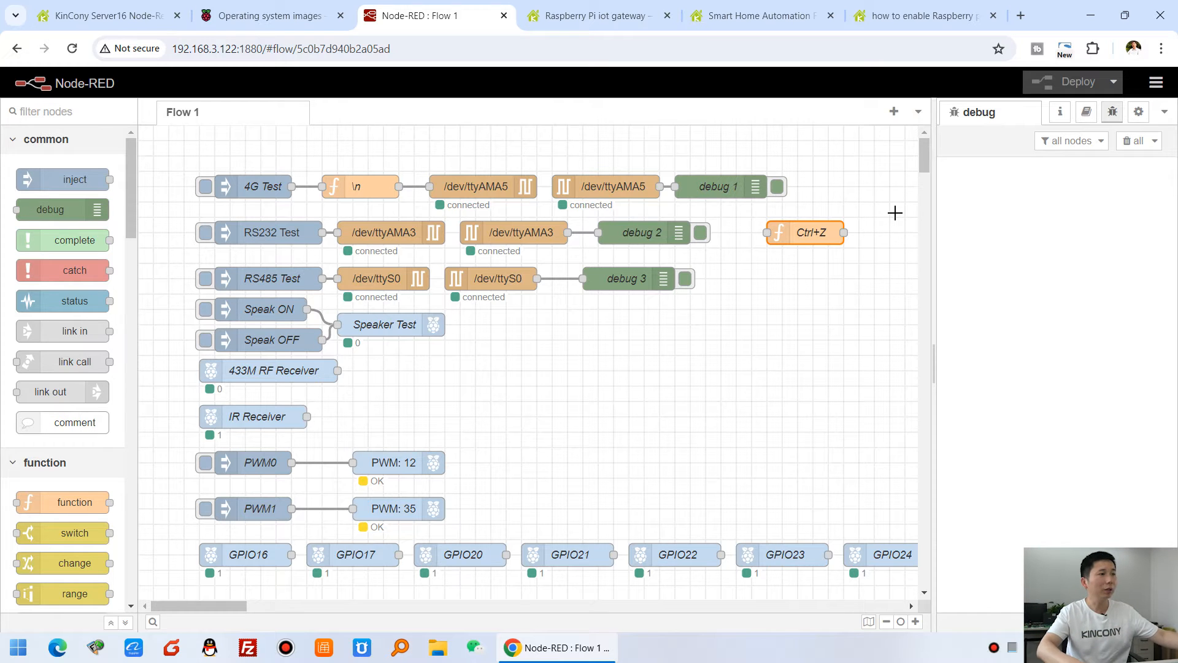
- Check the message payload of the 4G Test inject node, cancel without changes, and trigger the node
{"action": "double_click", "coordinate": [266, 187]}
{"action": "left_click", "coordinate": [766, 257]}
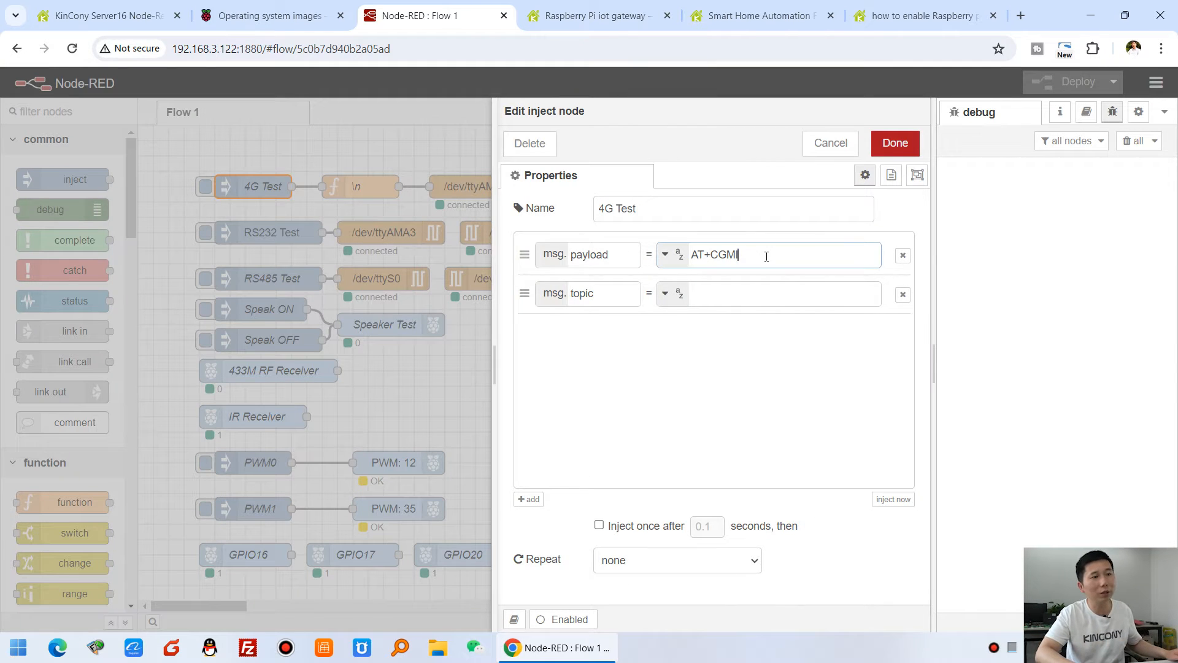
{"action": "left_click_drag", "start_coordinate": [766, 256], "coordinate": [642, 259]}
{"action": "left_click", "coordinate": [831, 143]}
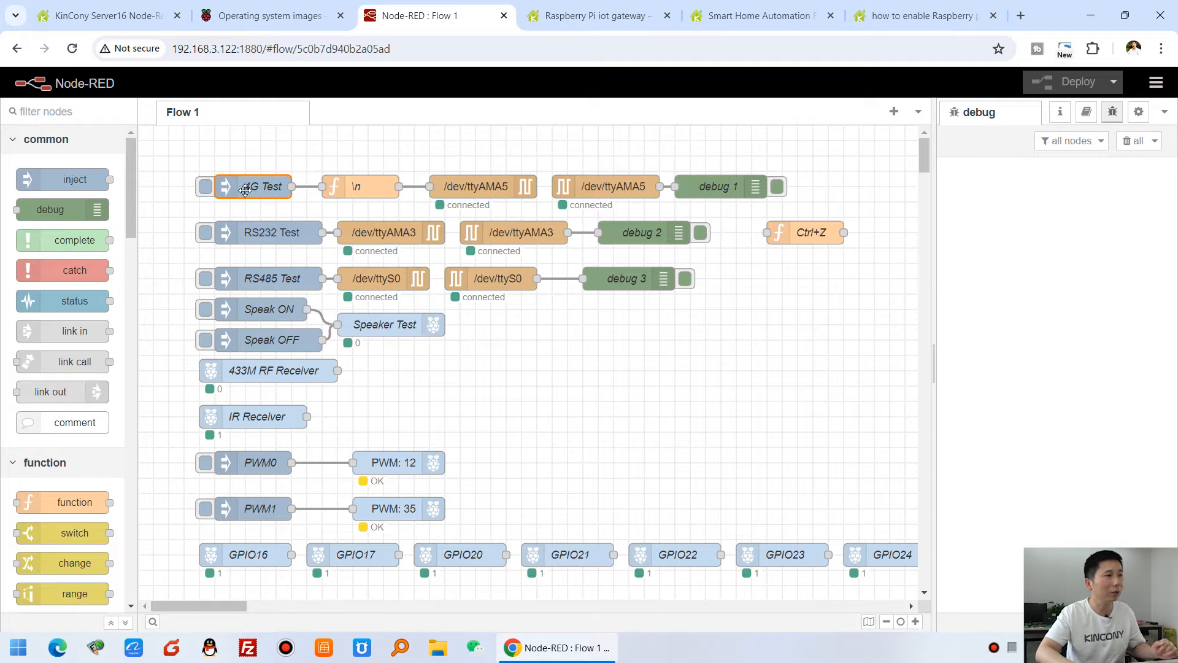
{"action": "left_click", "coordinate": [206, 187]}
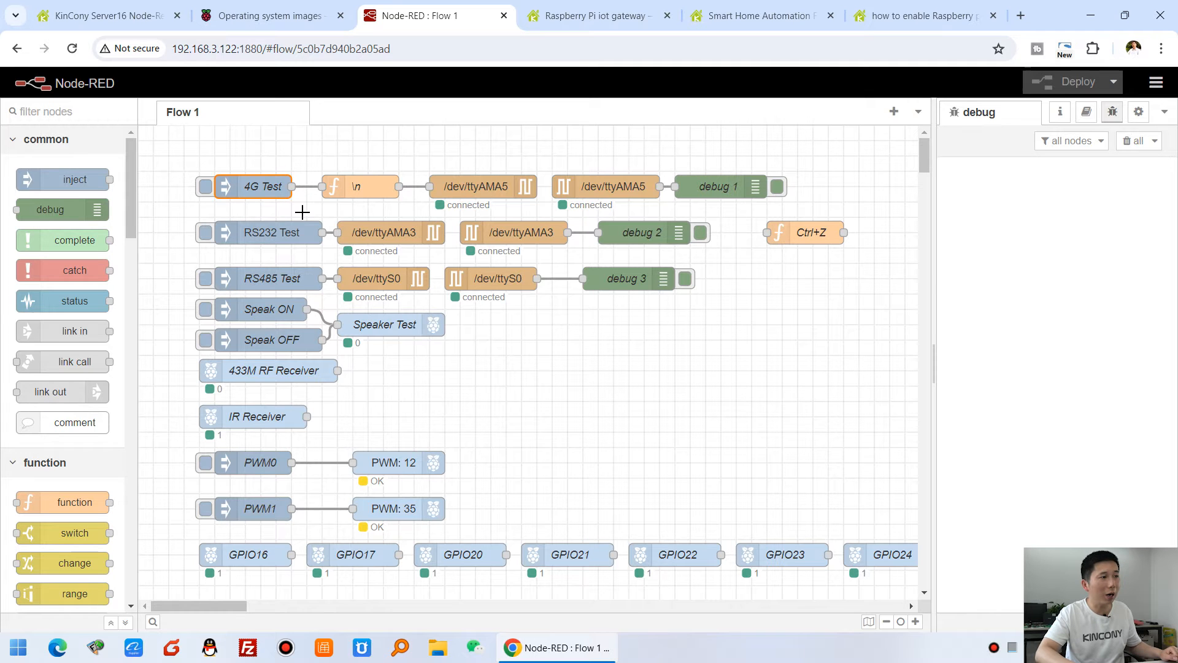
- Check the message payload of the RS232 Test inject node and cancel without changes
{"action": "double_click", "coordinate": [264, 234]}
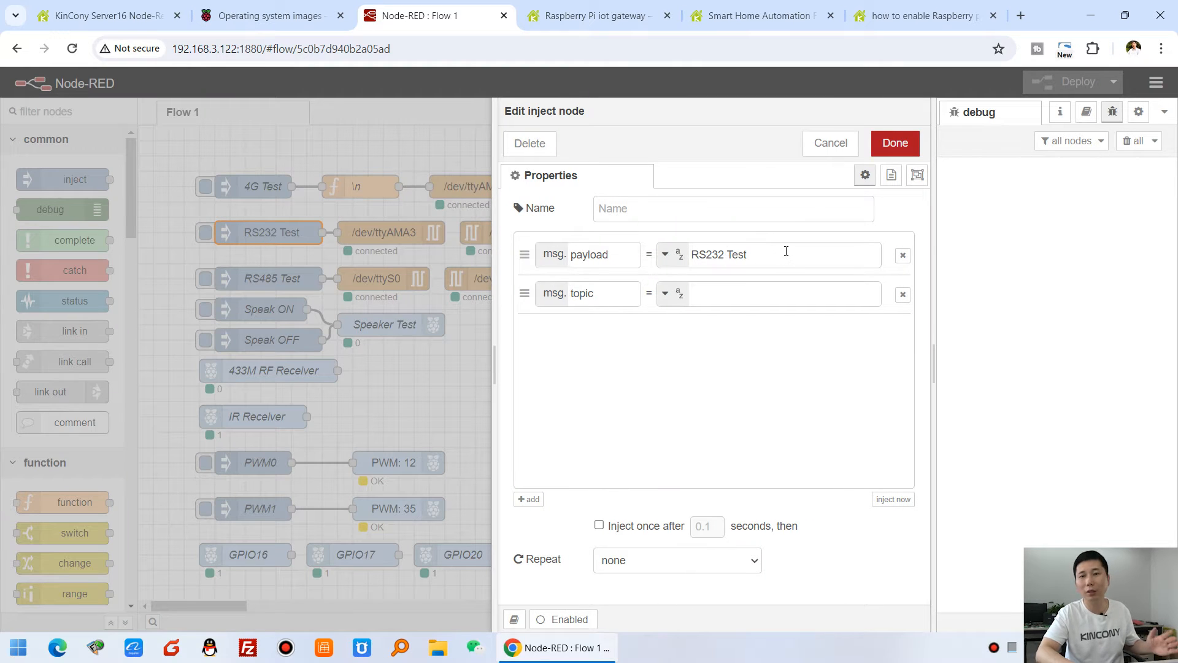
{"action": "left_click_drag", "start_coordinate": [768, 254], "coordinate": [678, 261]}
{"action": "left_click", "coordinate": [831, 143]}
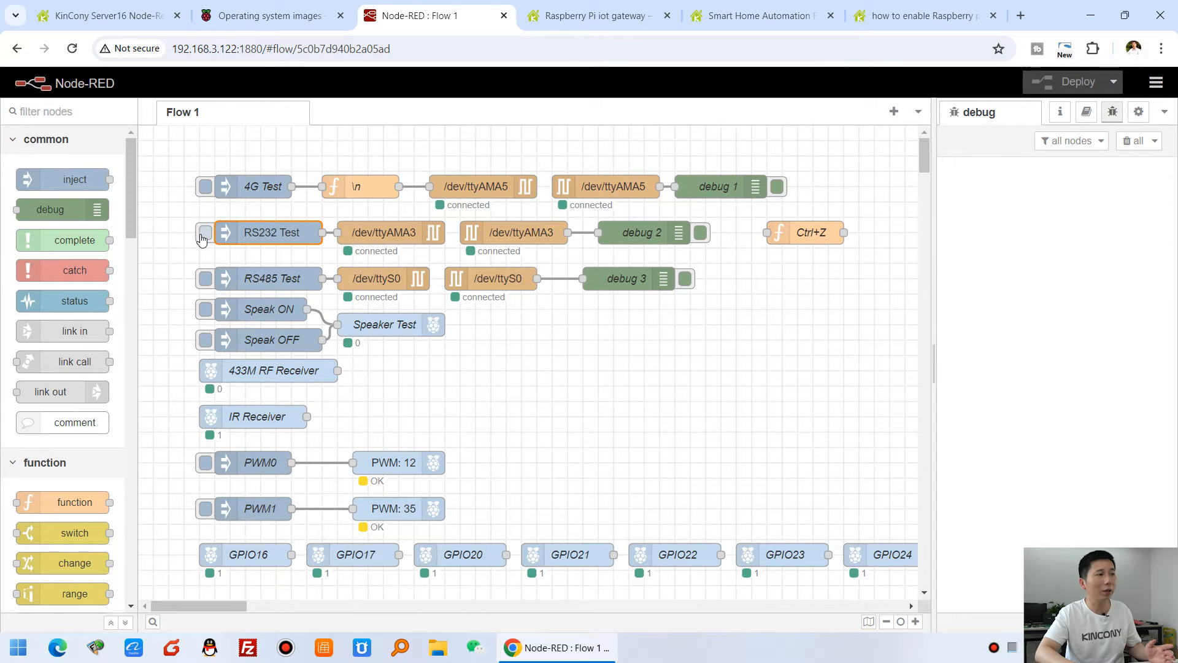
- Inject the RS232 Test message repeatedly to test the /dev/ttyAMA3 serial port
{"action": "left_click", "coordinate": [203, 234]}
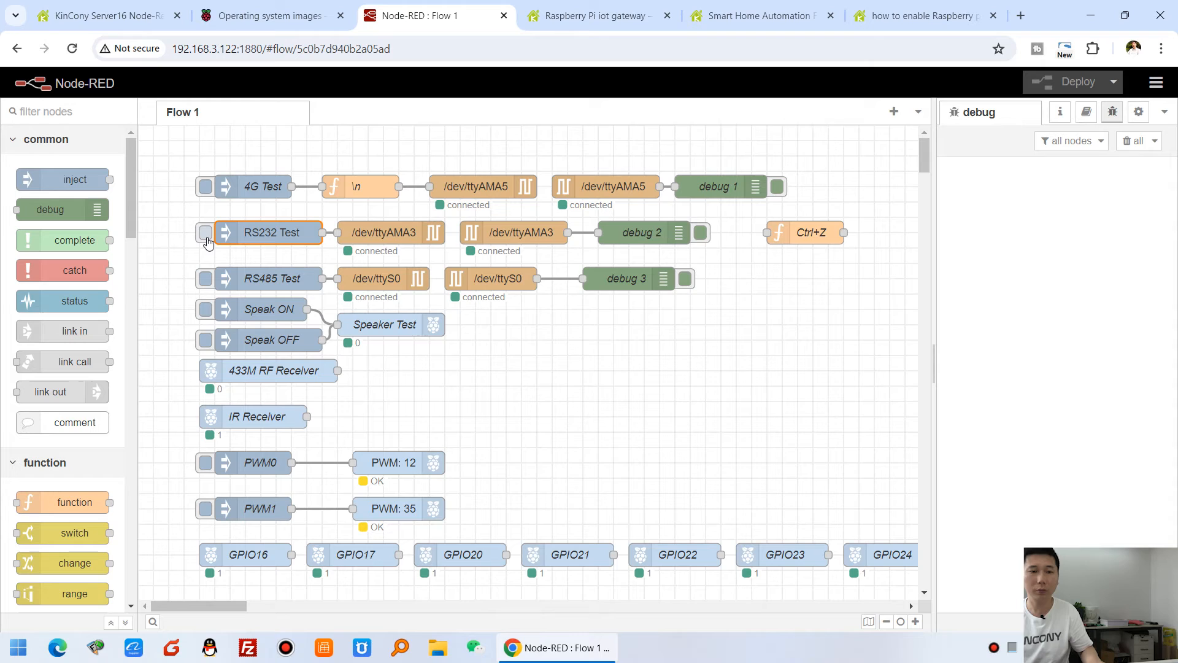
{"action": "left_click", "coordinate": [206, 236]}
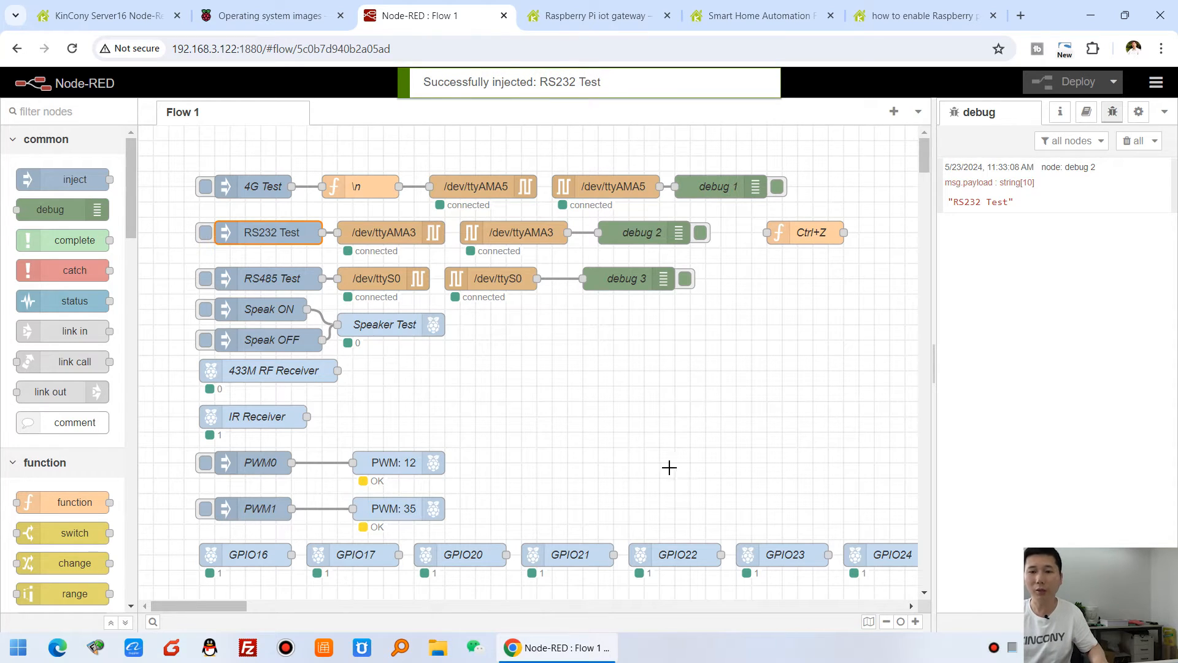
{"action": "left_click", "coordinate": [204, 234]}
{"action": "left_click", "coordinate": [205, 233]}
{"action": "left_click", "coordinate": [205, 233]}
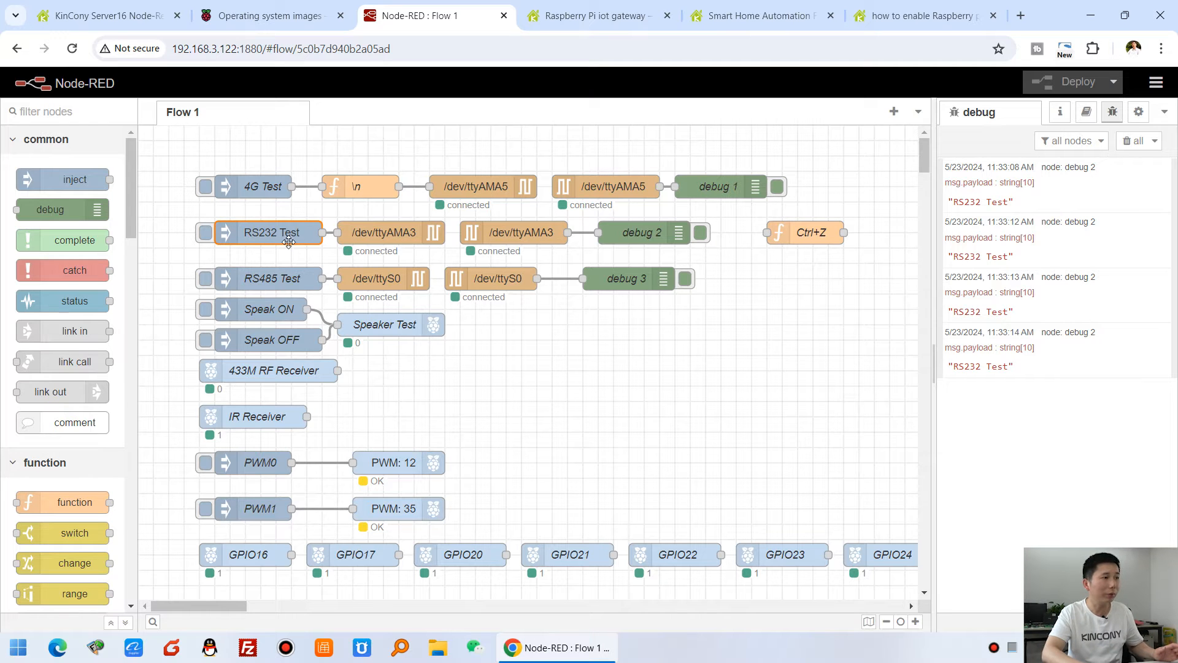
- Launch UartAssist.exe from the UartAssist_v4.3.25 folder, decline its upgrade offer, and minimize the folder window
{"action": "left_click", "coordinate": [261, 282]}
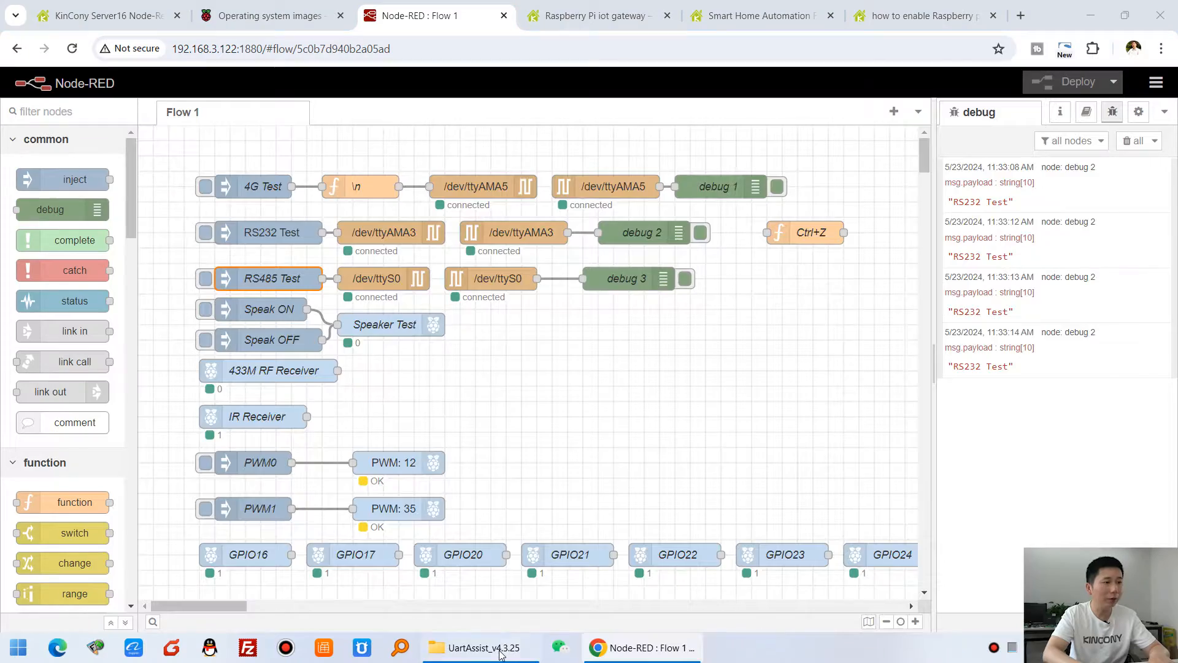
{"action": "left_click", "coordinate": [479, 647]}
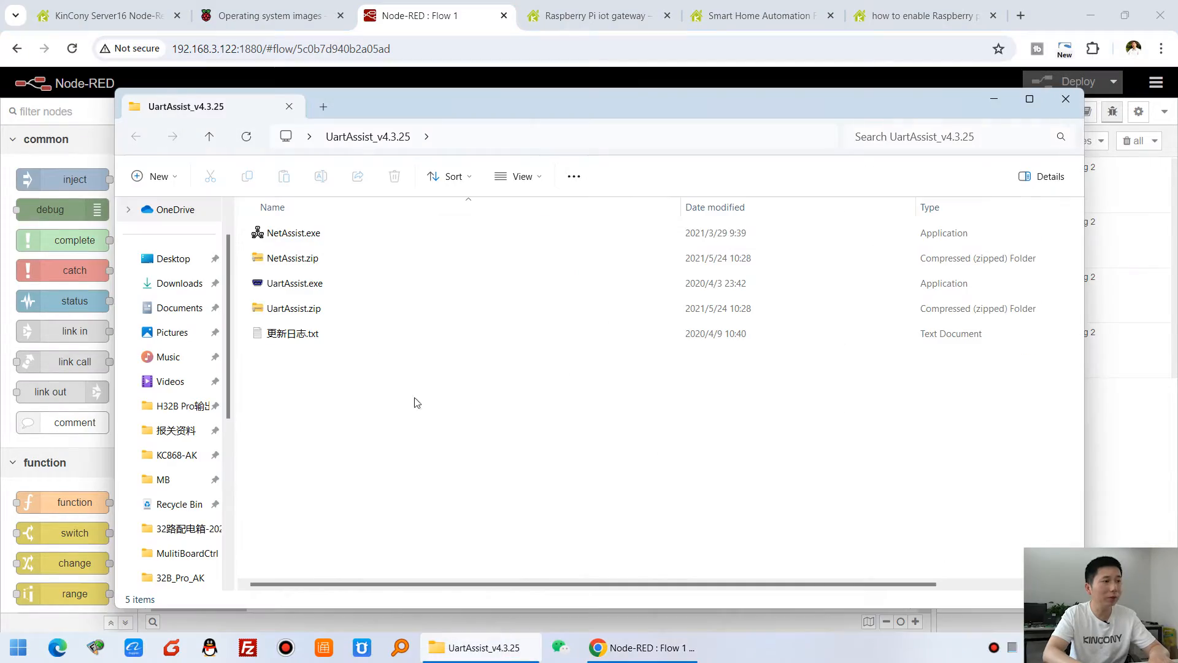
{"action": "double_click", "coordinate": [313, 286]}
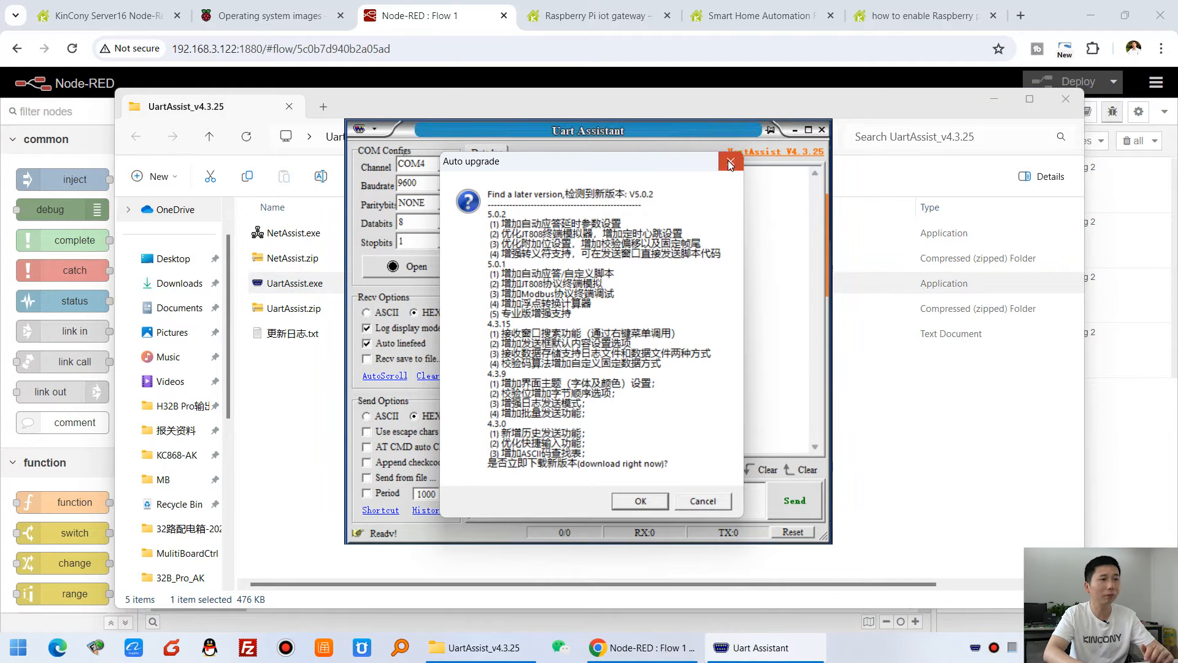
{"action": "left_click", "coordinate": [730, 161]}
{"action": "left_click", "coordinate": [973, 112]}
{"action": "left_click", "coordinate": [994, 98]}
- Choose the COM3 CH340 channel in Uart Assistant and move its window clear of the serial nodes
{"action": "left_click_drag", "start_coordinate": [613, 131], "coordinate": [898, 188]}
{"action": "left_click", "coordinate": [728, 223]}
{"action": "left_click", "coordinate": [731, 237]}
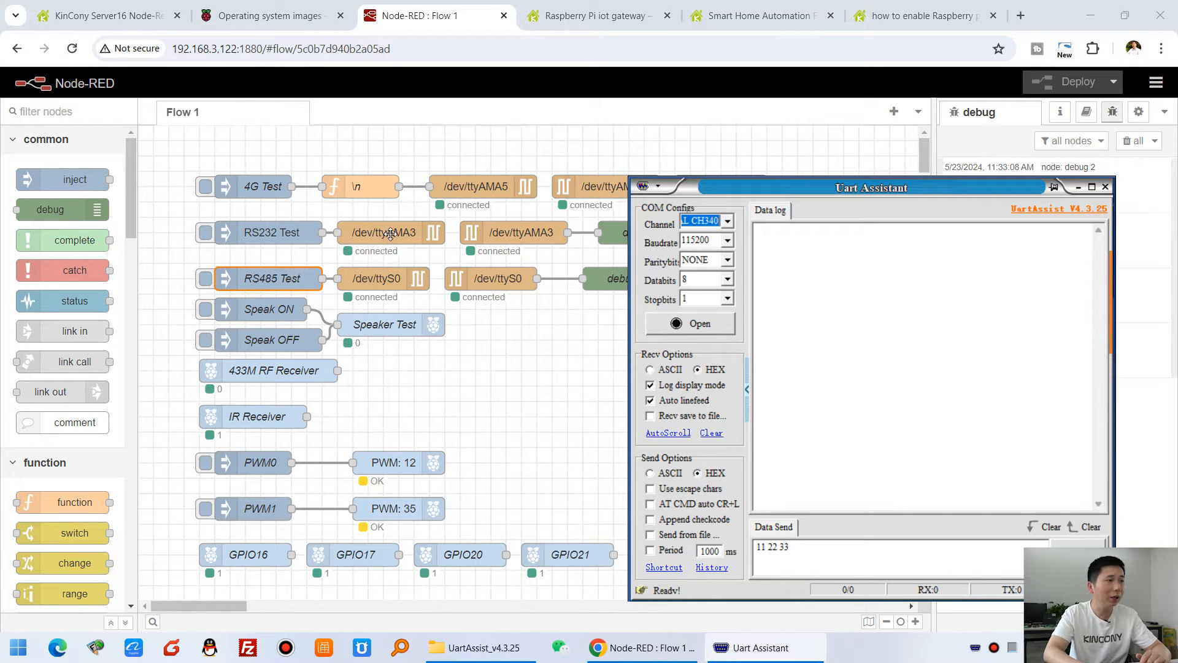
{"action": "left_click_drag", "start_coordinate": [736, 187], "coordinate": [771, 263]}
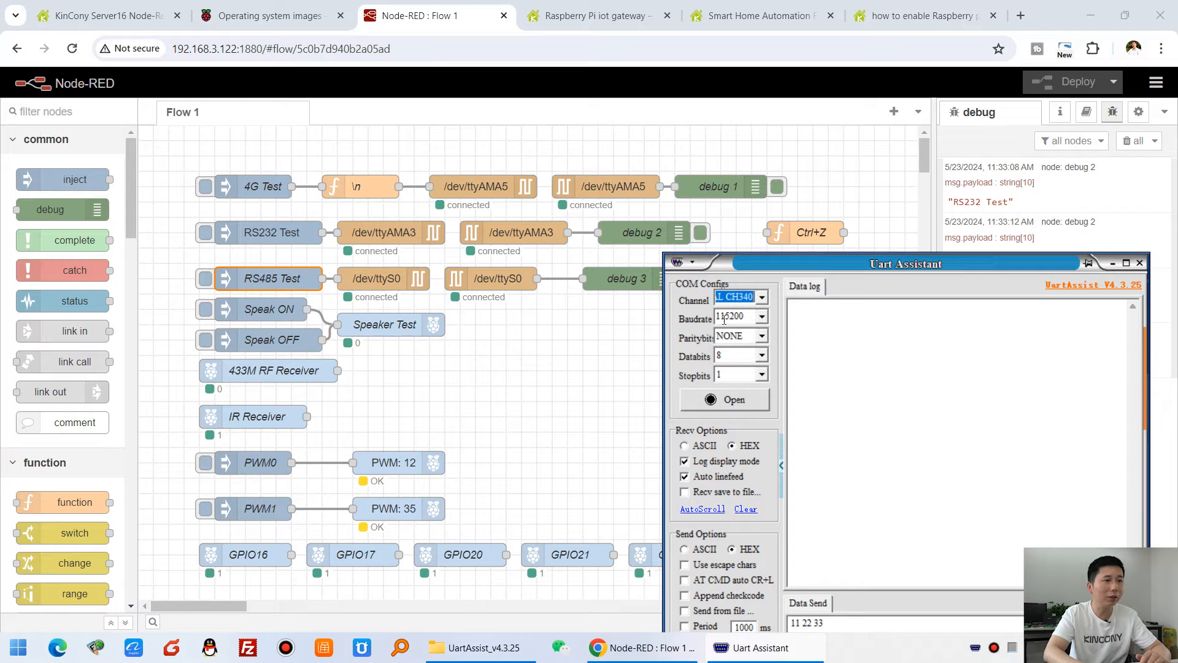
- Check the serial port settings of the /dev/ttyS0 serial out node, cancel, and return to Uart Assistant
{"action": "double_click", "coordinate": [388, 284]}
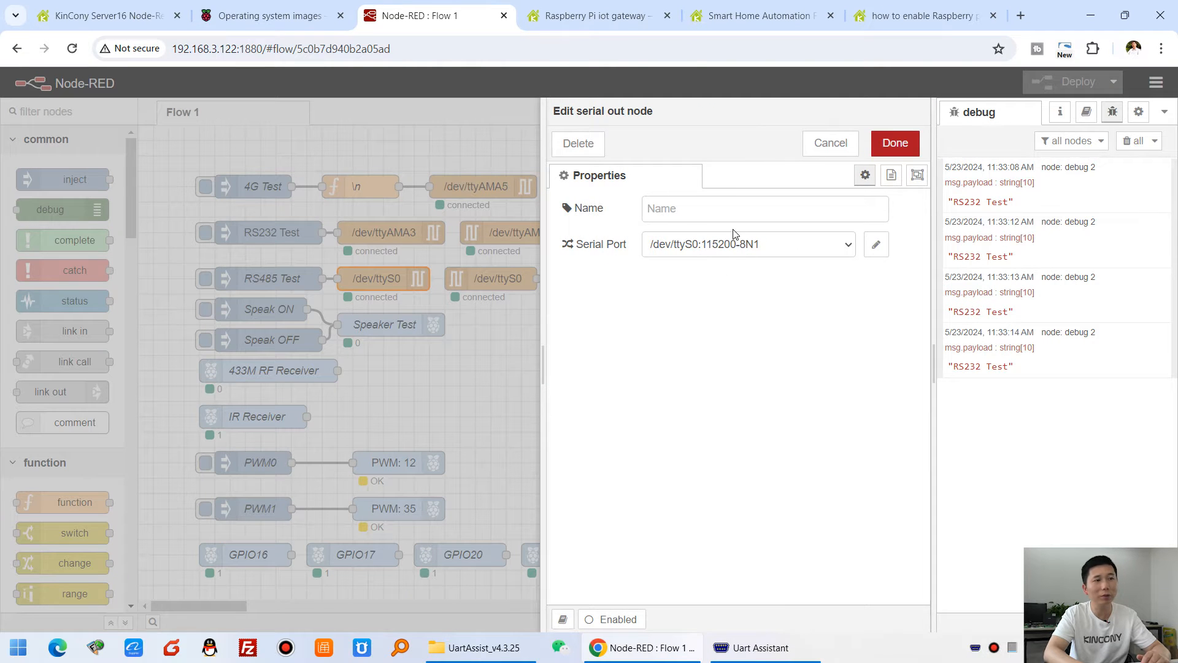
{"action": "left_click", "coordinate": [845, 146]}
{"action": "key", "text": "alt+Tab"}
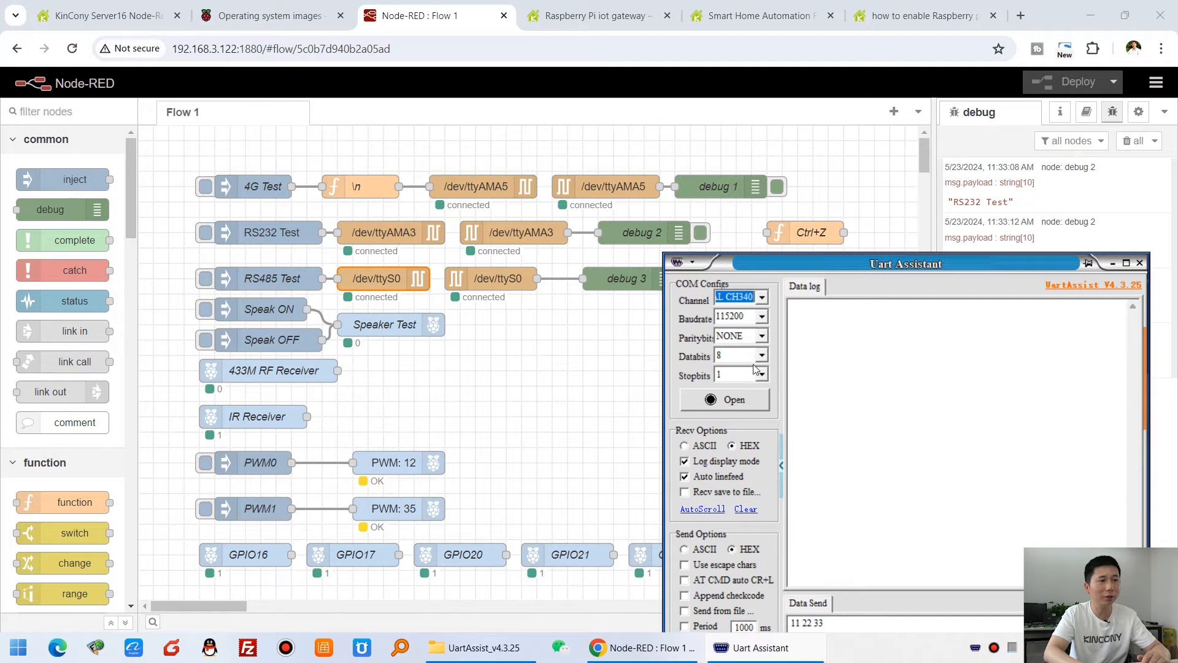
- Open the COM3 port in Uart Assistant and send 11 22 33 as HEX, keeping the Node-RED debug messages uncovered
{"action": "left_click", "coordinate": [745, 409]}
{"action": "left_click_drag", "start_coordinate": [801, 270], "coordinate": [195, 199]}
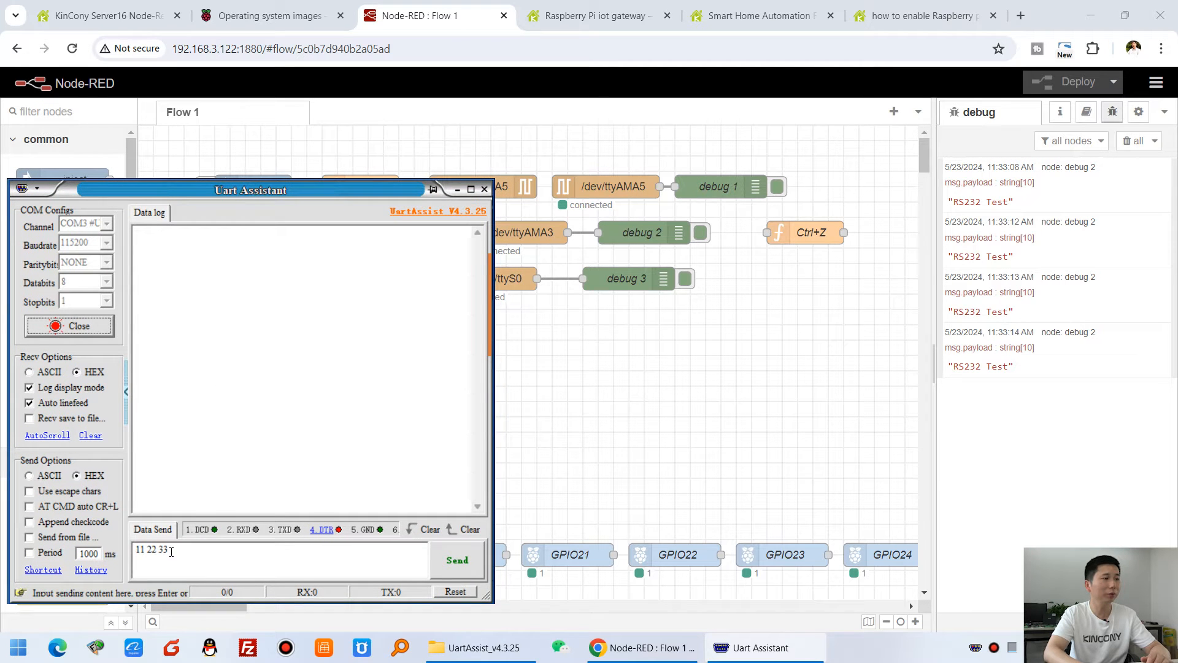
{"action": "left_click", "coordinate": [461, 566]}
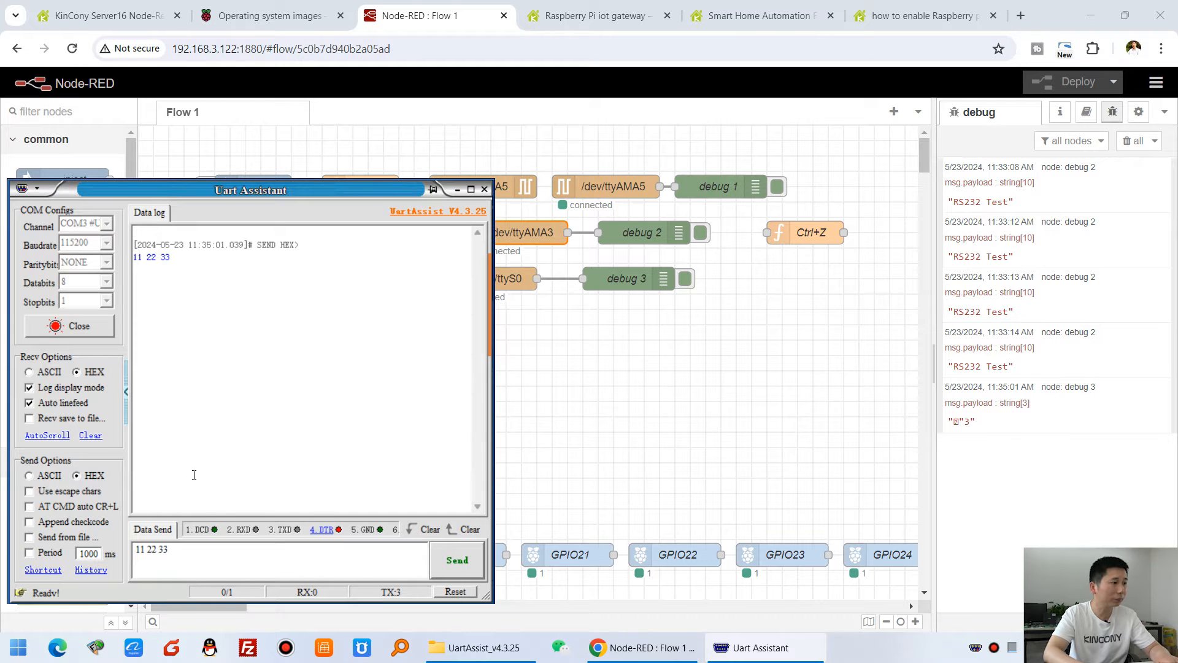
- Set Uart Assistant to send and receive ASCII, clear the data log, and enter 11 22 33 as the data to send
{"action": "left_click", "coordinate": [44, 476]}
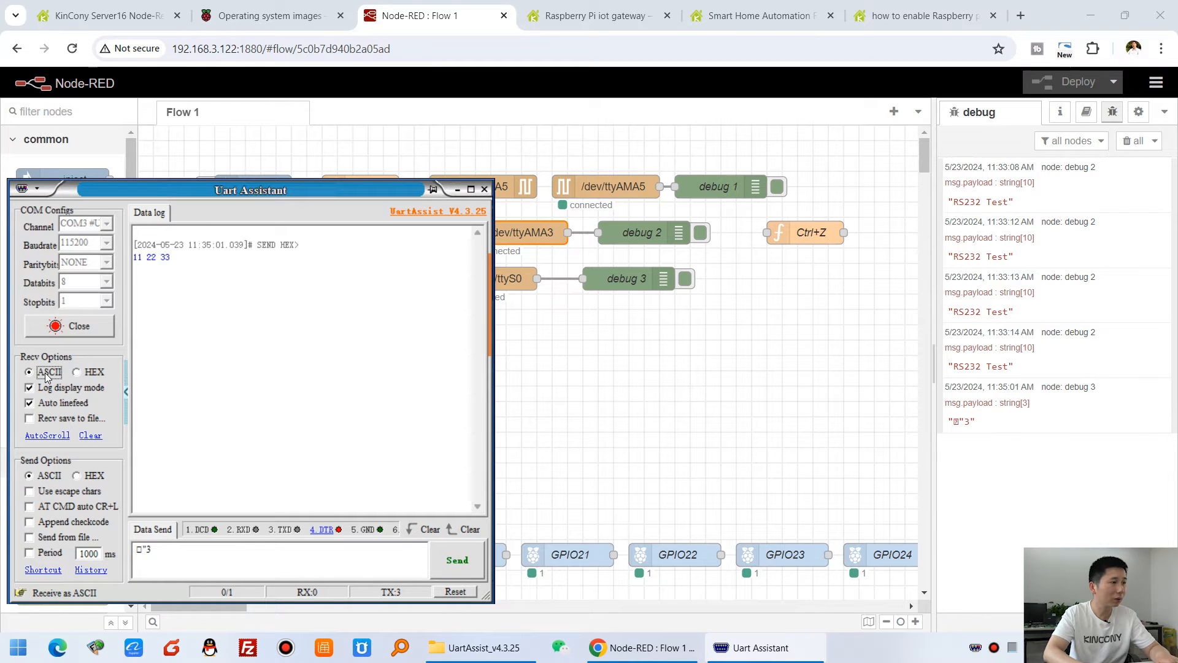
{"action": "left_click", "coordinate": [90, 435]}
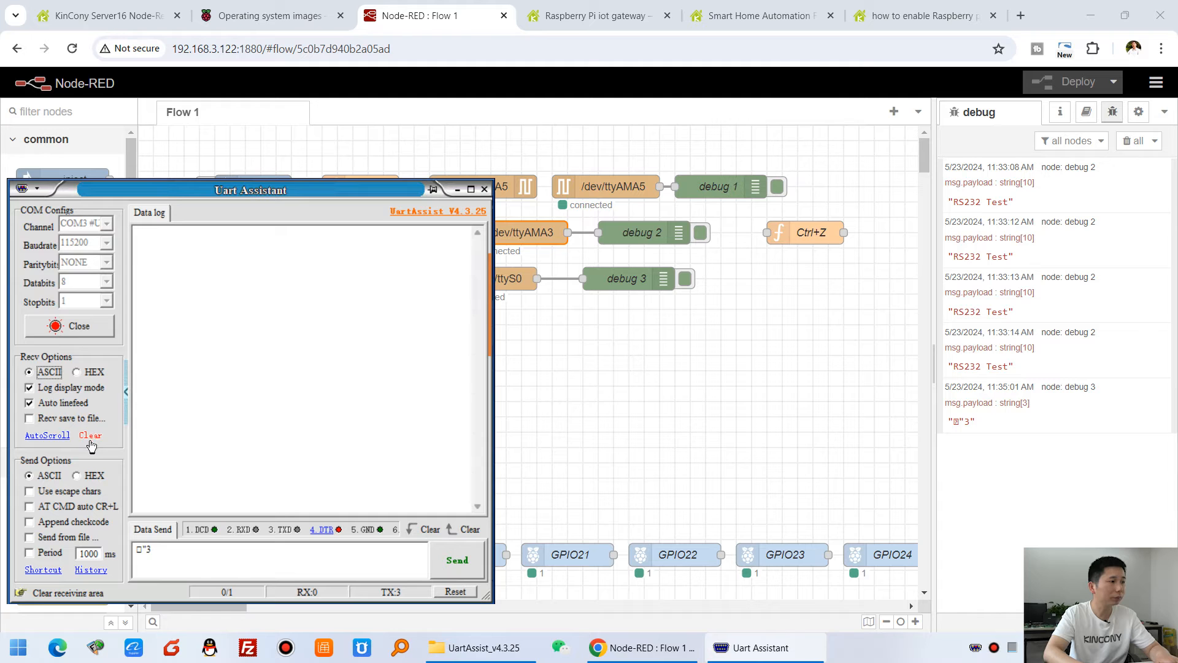
{"action": "left_click_drag", "start_coordinate": [175, 556], "coordinate": [60, 539]}
{"action": "type", "text": "11"}
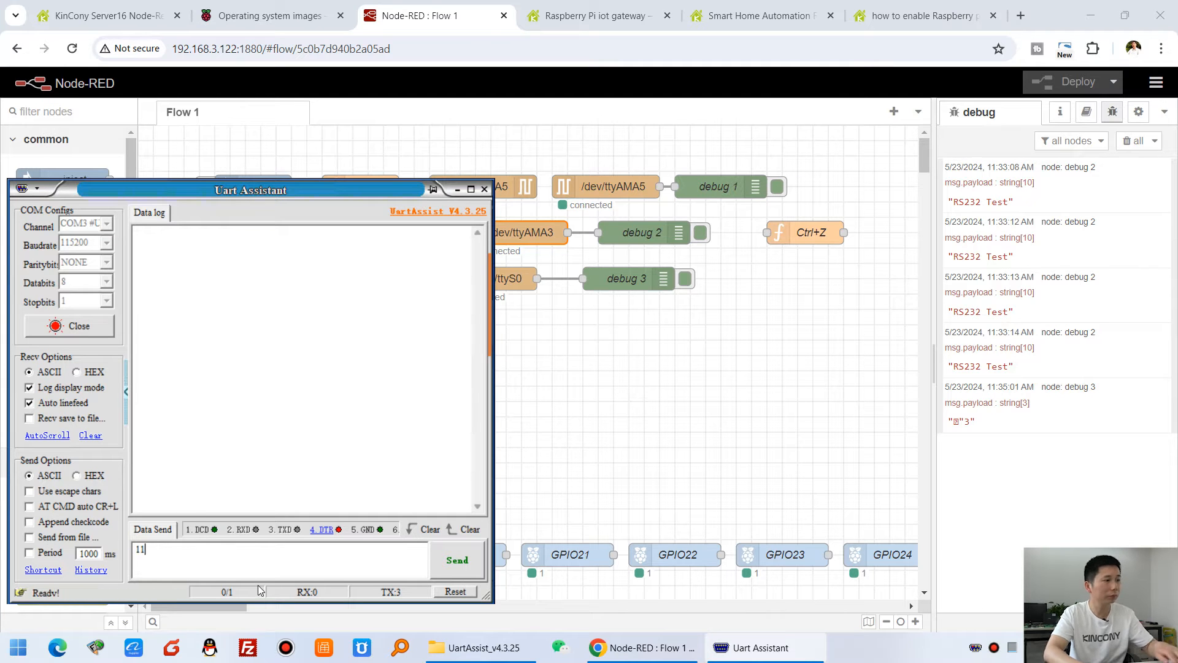
{"action": "type", "text": " 22 33"}
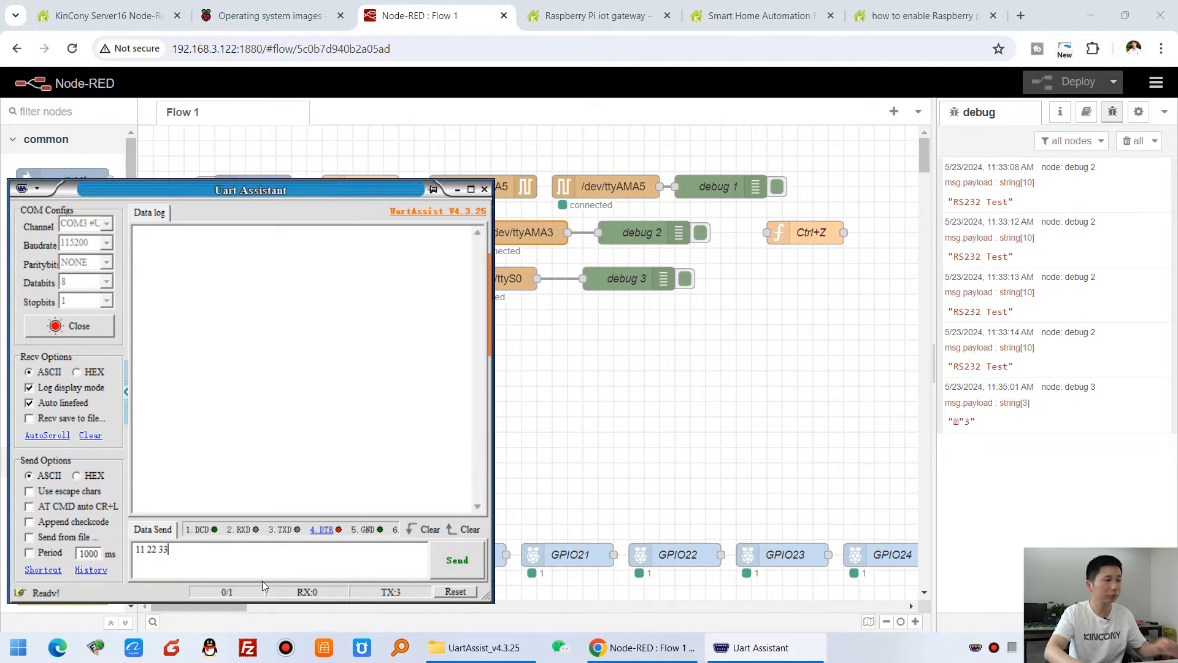
- Send 11 22 33 as ASCII with the Uart Assistant window placed clear of the debug messages
{"action": "left_click_drag", "start_coordinate": [276, 191], "coordinate": [612, 197]}
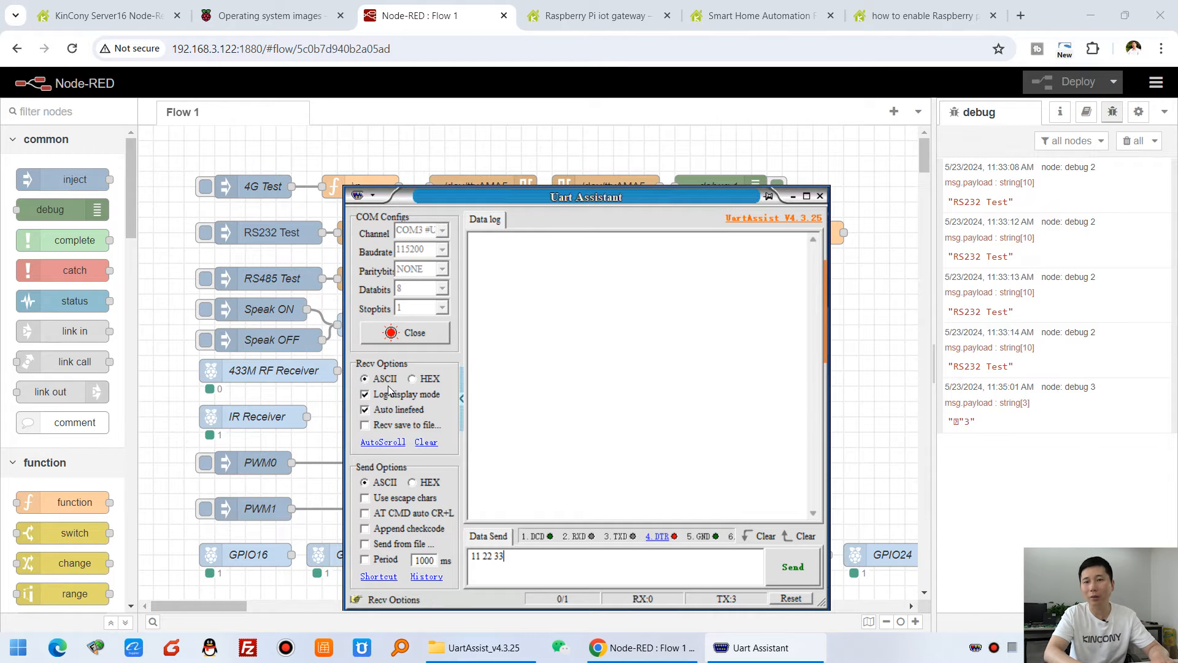
{"action": "left_click_drag", "start_coordinate": [664, 205], "coordinate": [321, 210]}
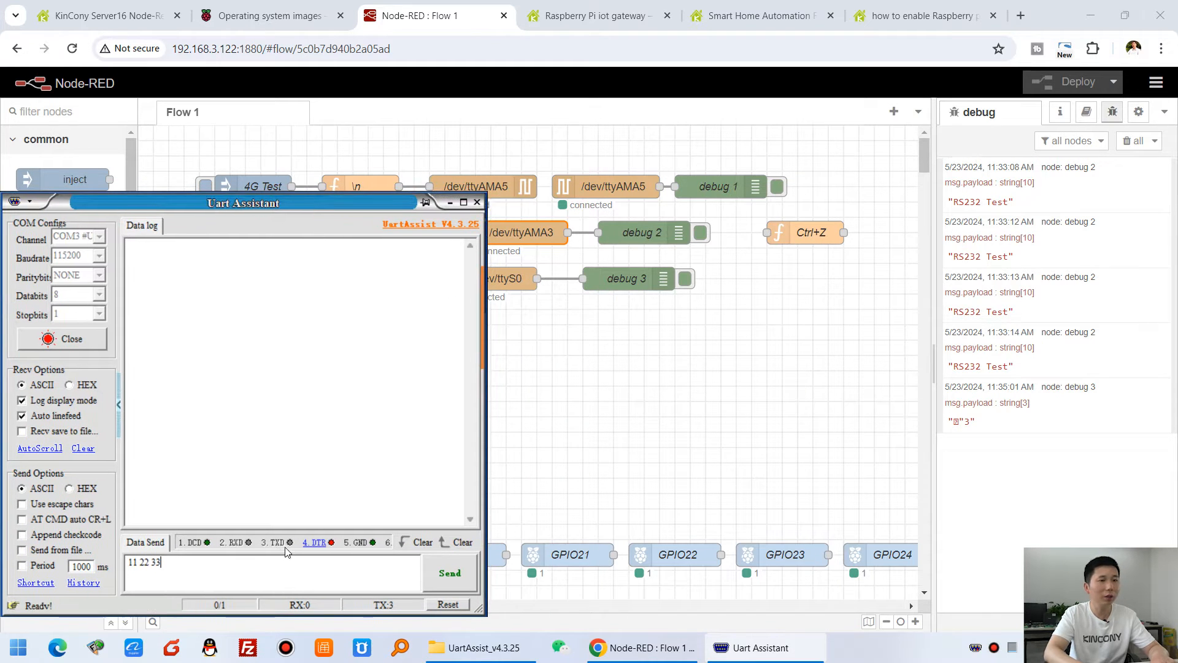
{"action": "left_click", "coordinate": [458, 576]}
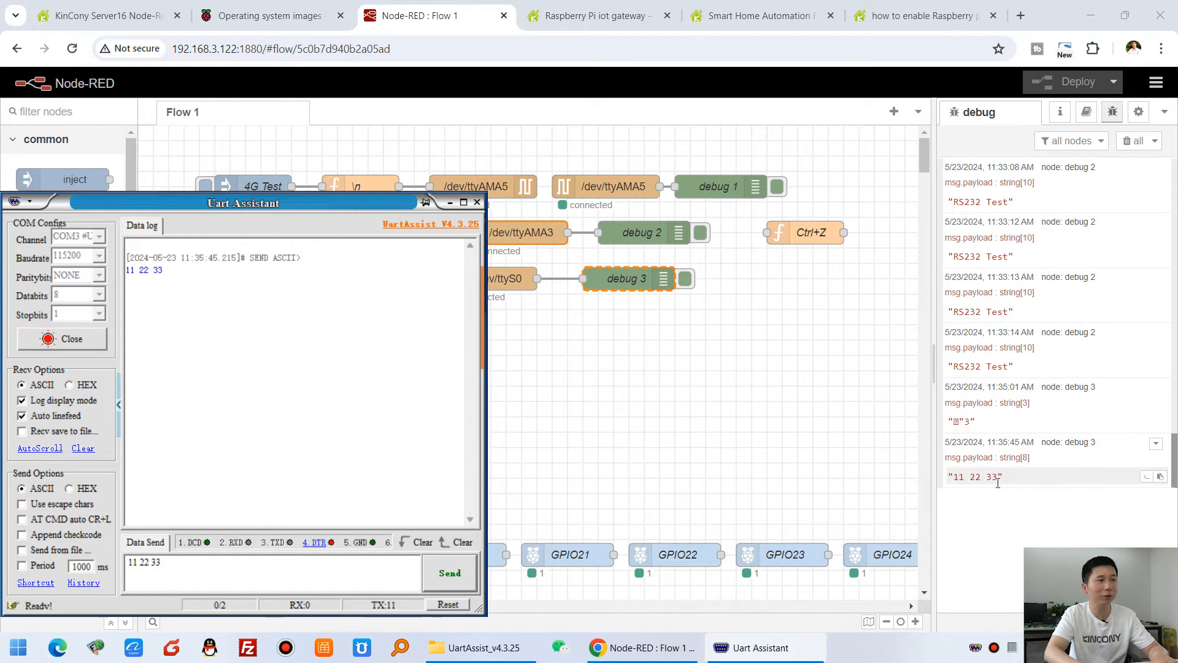
- Inject the RS485 Test message from Node-RED and highlight the received entry in the Uart Assistant data log
{"action": "left_click", "coordinate": [629, 358]}
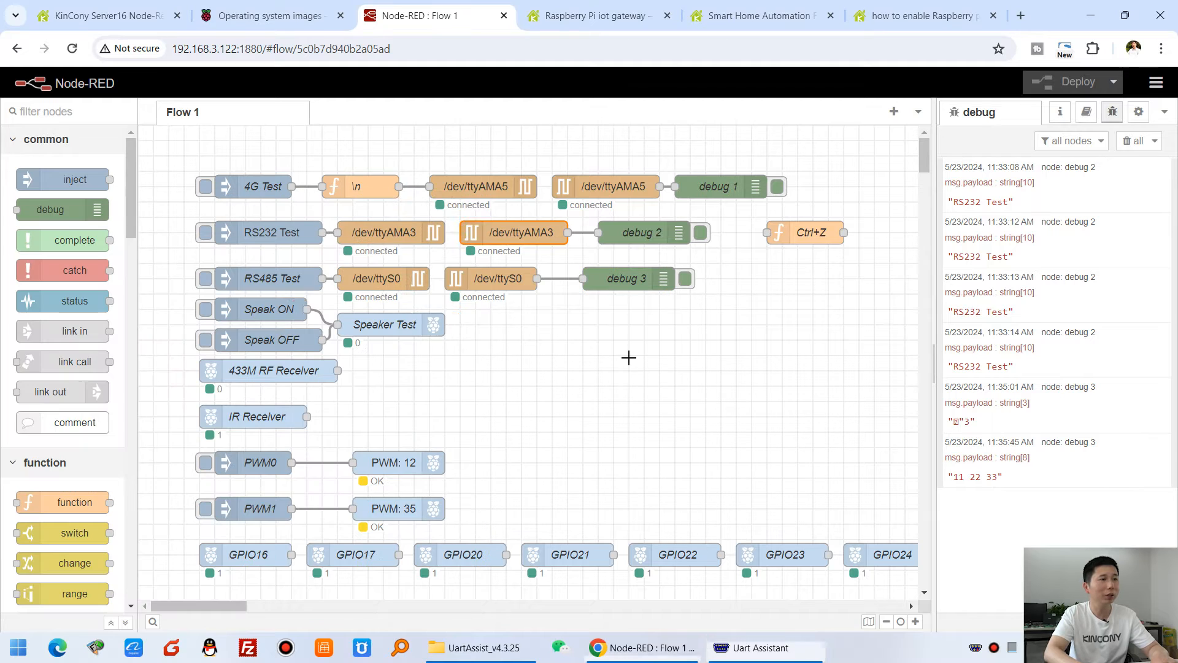
{"action": "left_click", "coordinate": [205, 282]}
{"action": "left_click", "coordinate": [762, 641]}
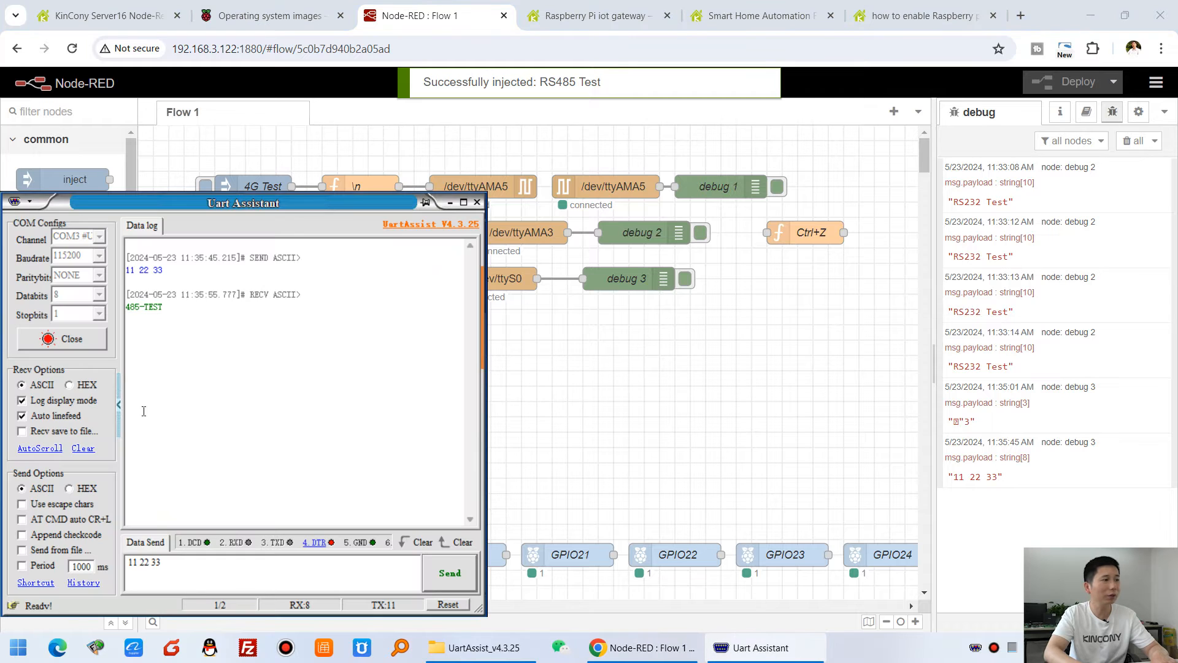
{"action": "left_click_drag", "start_coordinate": [164, 308], "coordinate": [112, 293]}
- Detach the Node-RED tab into its own narrower window and show it beside the Uart Assistant window
{"action": "left_click_drag", "start_coordinate": [160, 204], "coordinate": [832, 204]}
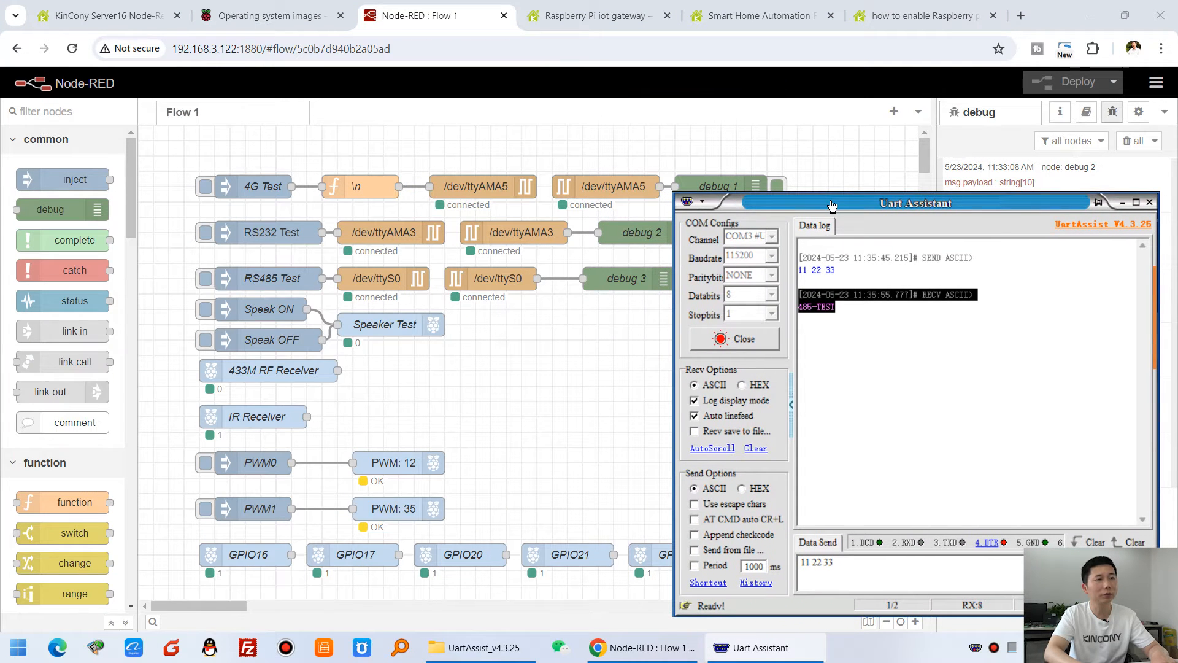
{"action": "left_click_drag", "start_coordinate": [453, 21], "coordinate": [398, 104]}
{"action": "left_click_drag", "start_coordinate": [554, 106], "coordinate": [484, 100]}
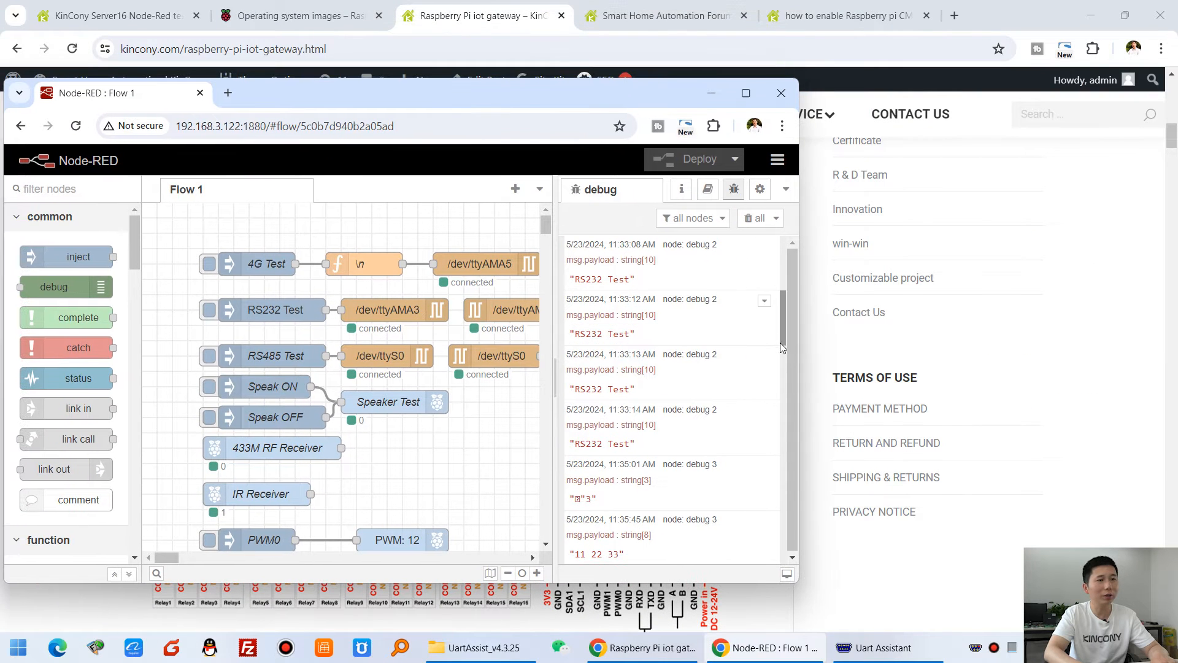
{"action": "left_click_drag", "start_coordinate": [799, 359], "coordinate": [715, 359]}
{"action": "left_click", "coordinate": [899, 649]}
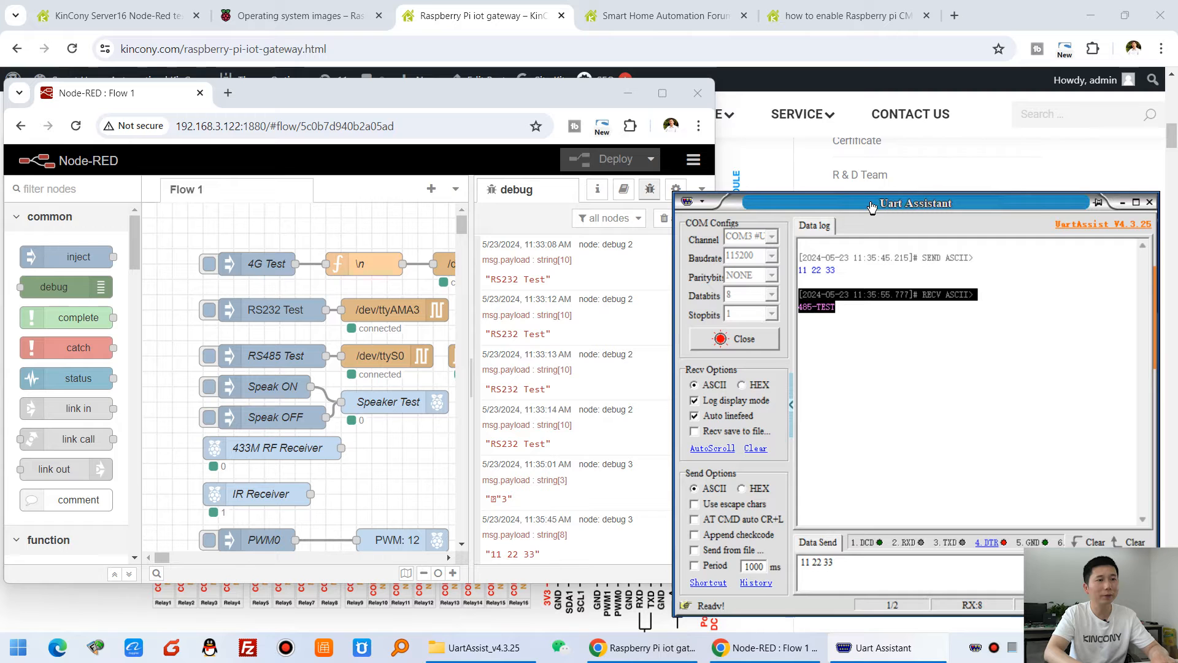
- Inject the RS485 Test message from Node-RED, send 11 22 33 from Uart Assistant, and highlight the received value in the debug messages
{"action": "left_click_drag", "start_coordinate": [872, 208], "coordinate": [911, 206]}
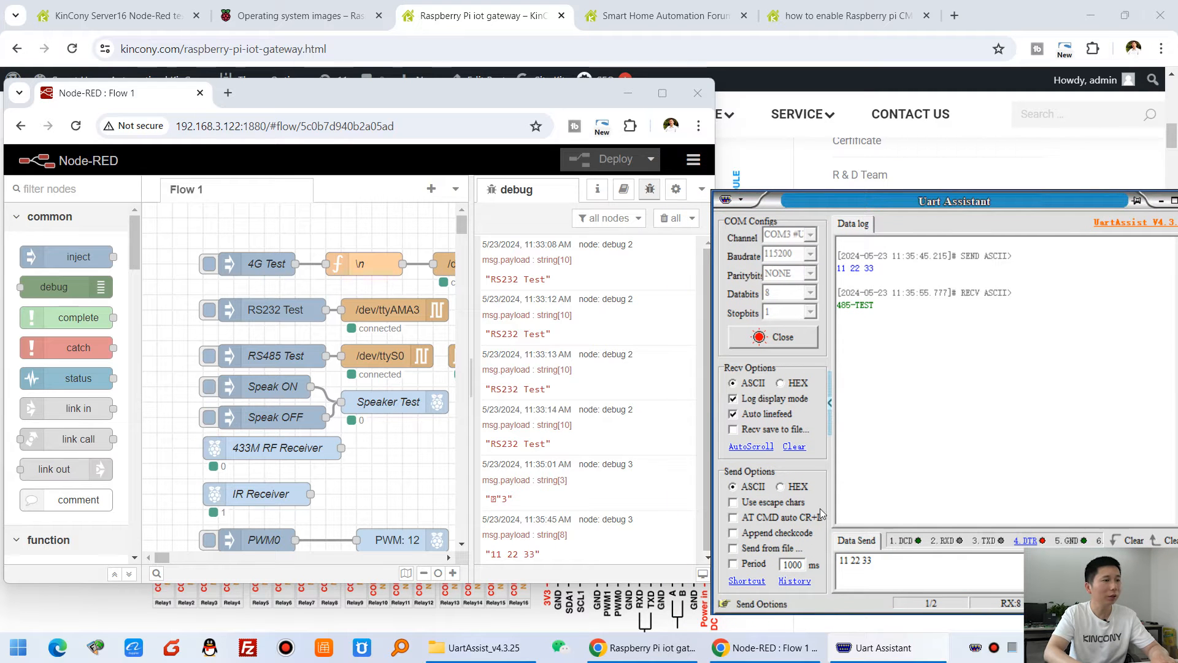
{"action": "left_click", "coordinate": [210, 357]}
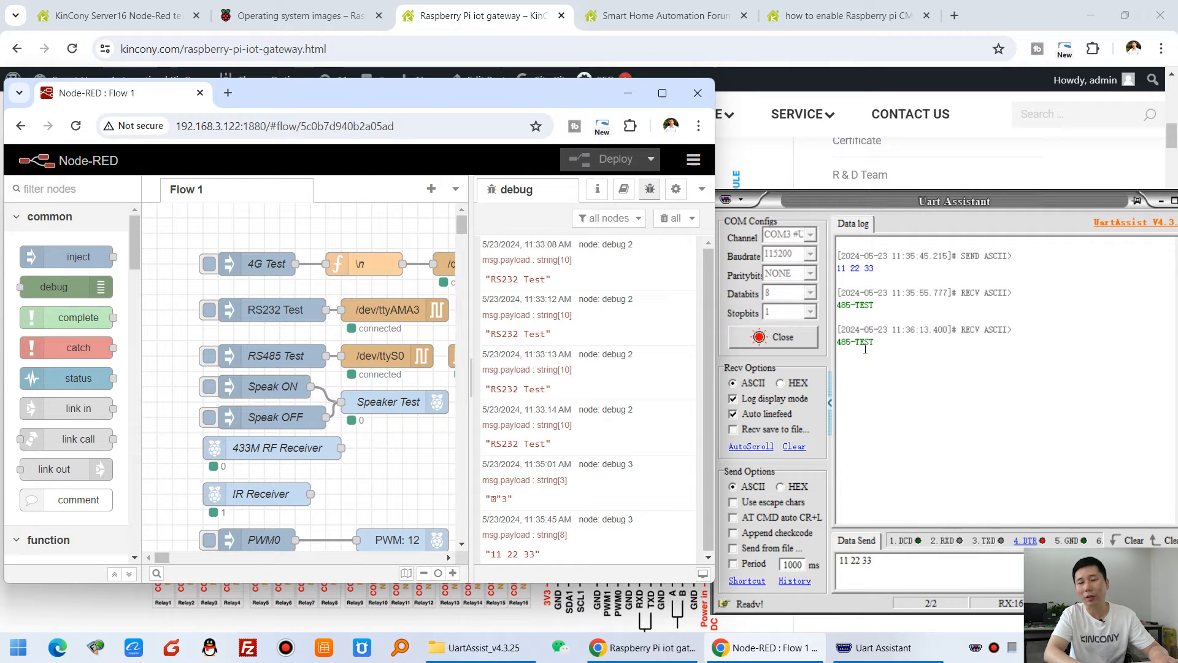
{"action": "left_click", "coordinate": [893, 563]}
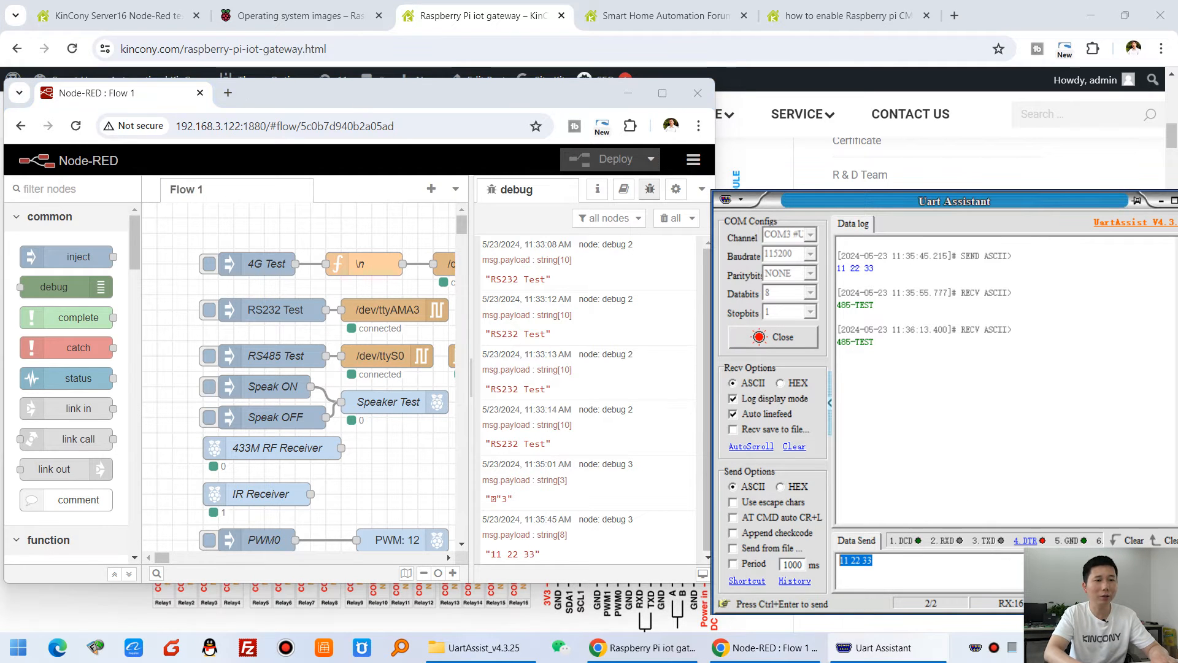
{"action": "key", "text": "ctrl+Return"}
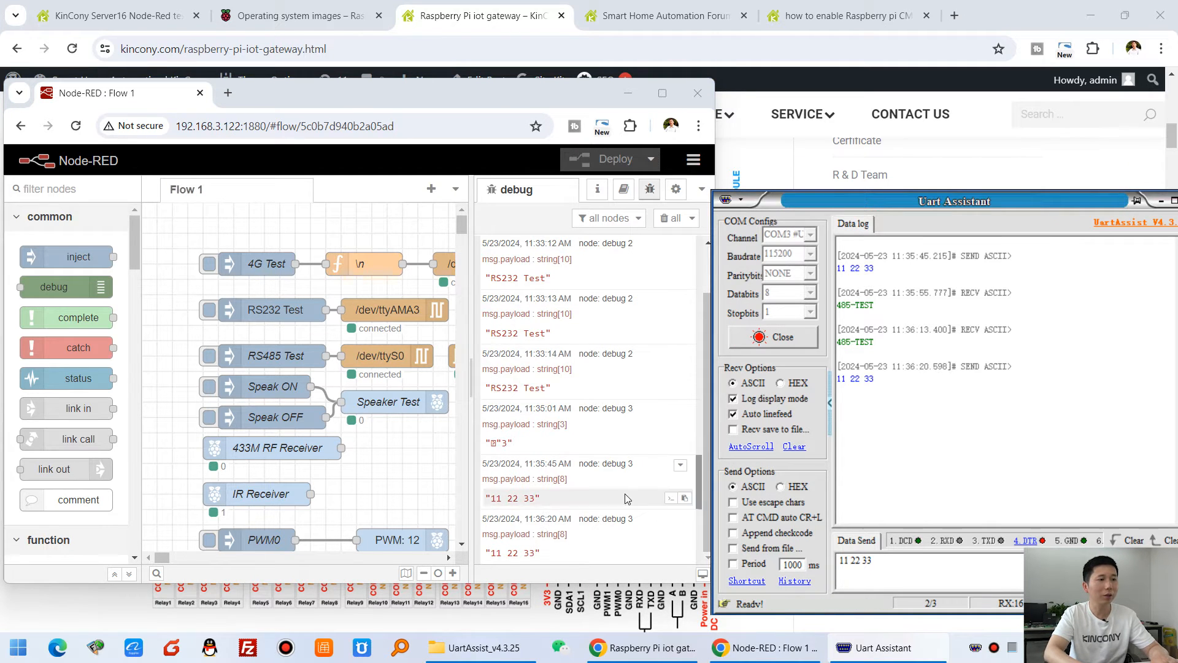
{"action": "left_click_drag", "start_coordinate": [540, 553], "coordinate": [478, 547]}
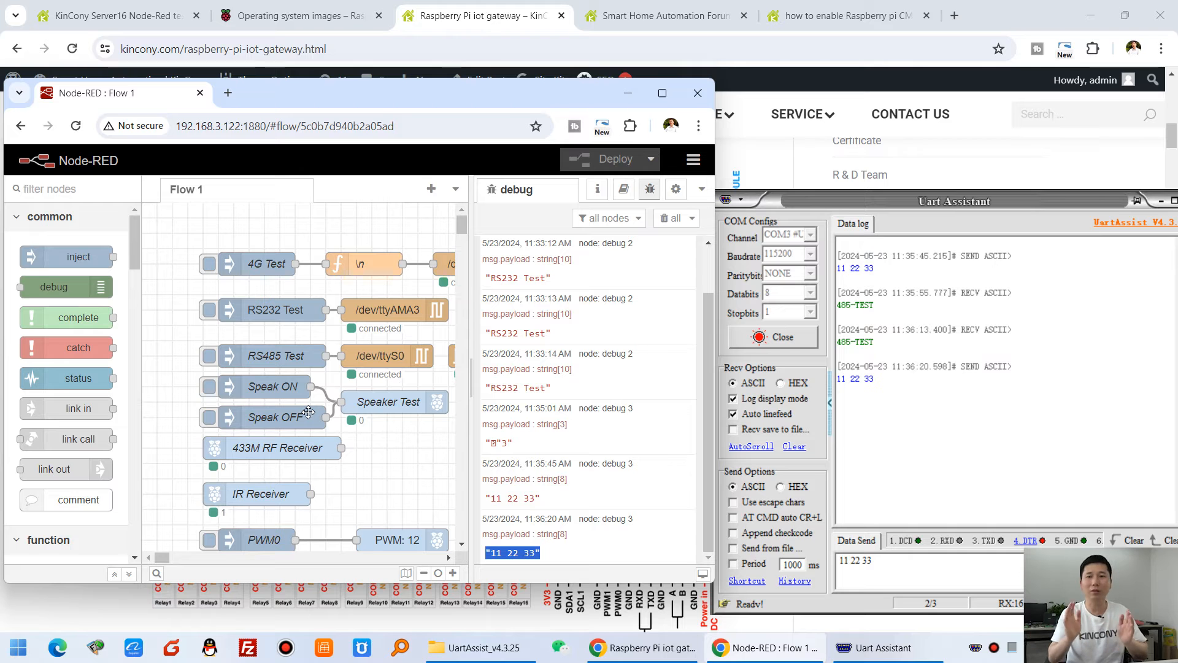
- Put the Uart Assistant window away and maximize the Node-RED window
{"action": "left_click", "coordinate": [804, 341]}
{"action": "left_click", "coordinate": [1160, 202]}
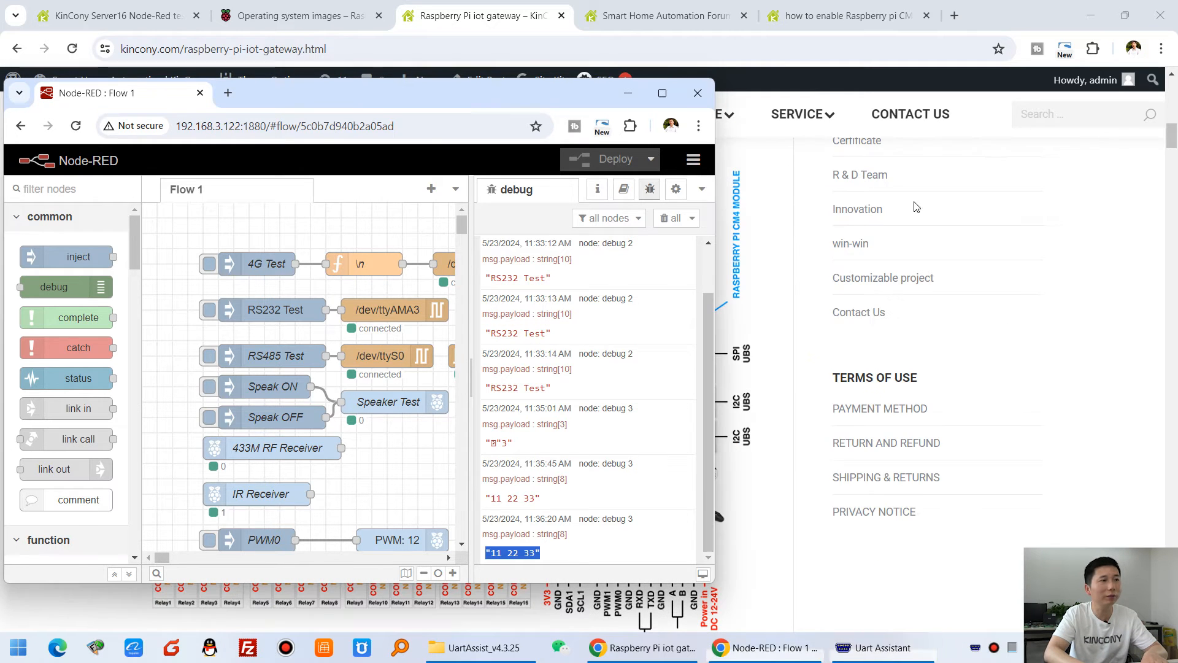
{"action": "left_click", "coordinate": [667, 98]}
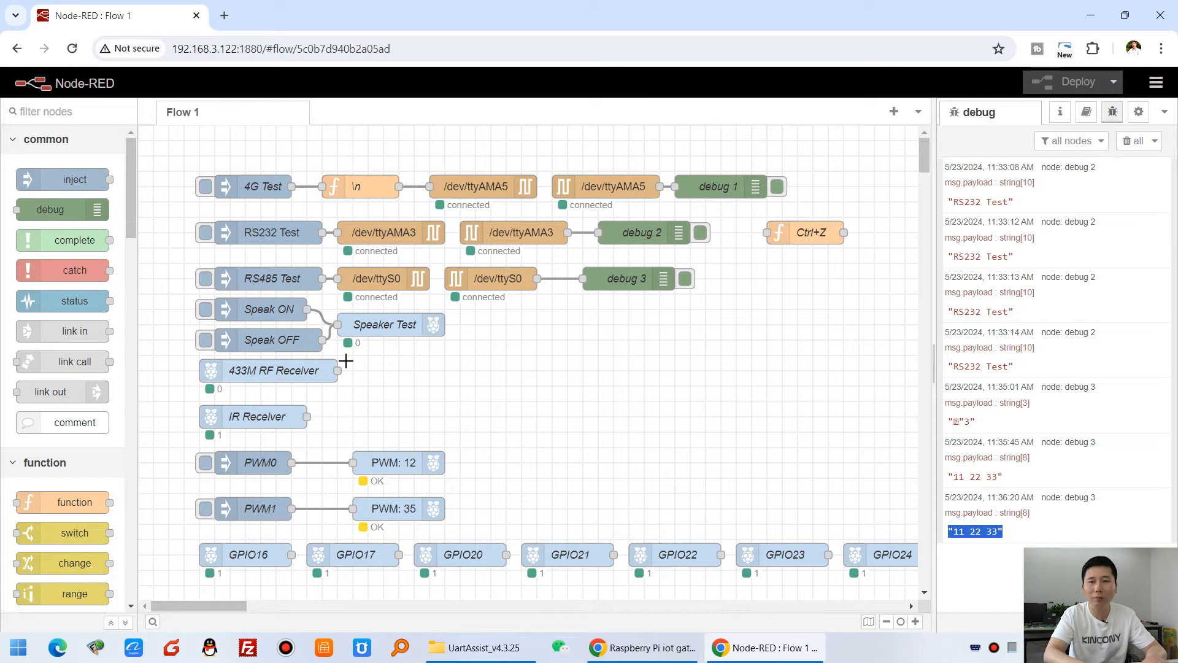
- Trigger the Speak ON and Speak OFF inject nodes repeatedly to test the speaker output
{"action": "left_click", "coordinate": [205, 310]}
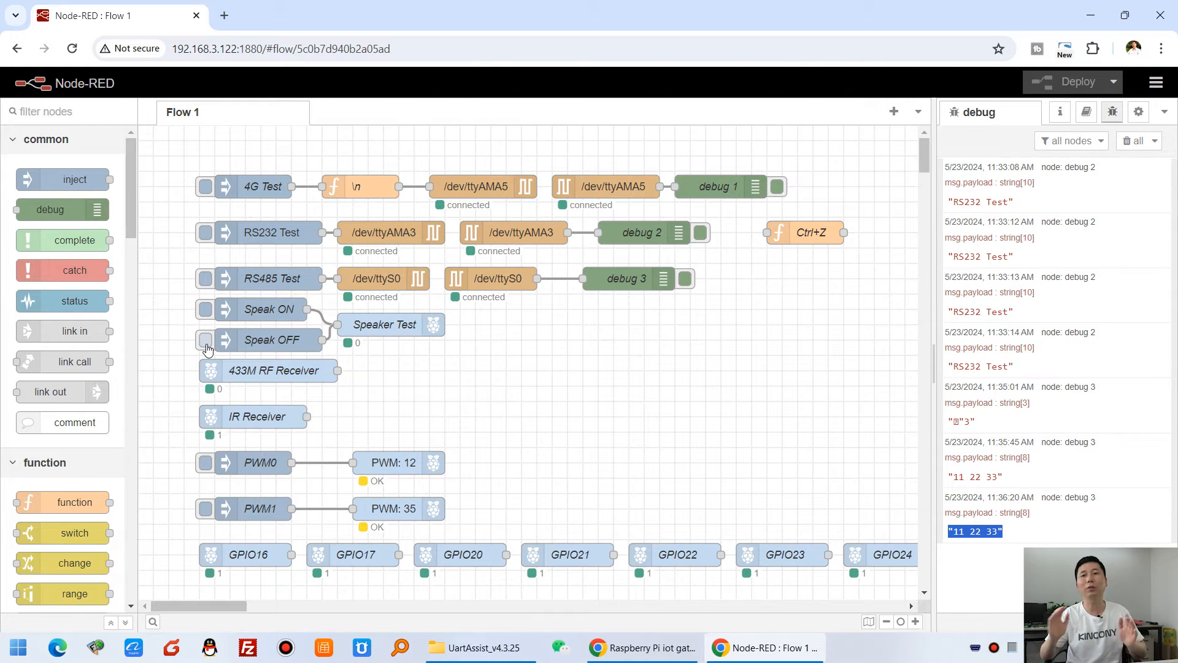
{"action": "left_click", "coordinate": [206, 310]}
{"action": "left_click", "coordinate": [206, 339]}
{"action": "left_click", "coordinate": [206, 311]}
{"action": "left_click", "coordinate": [207, 340]}
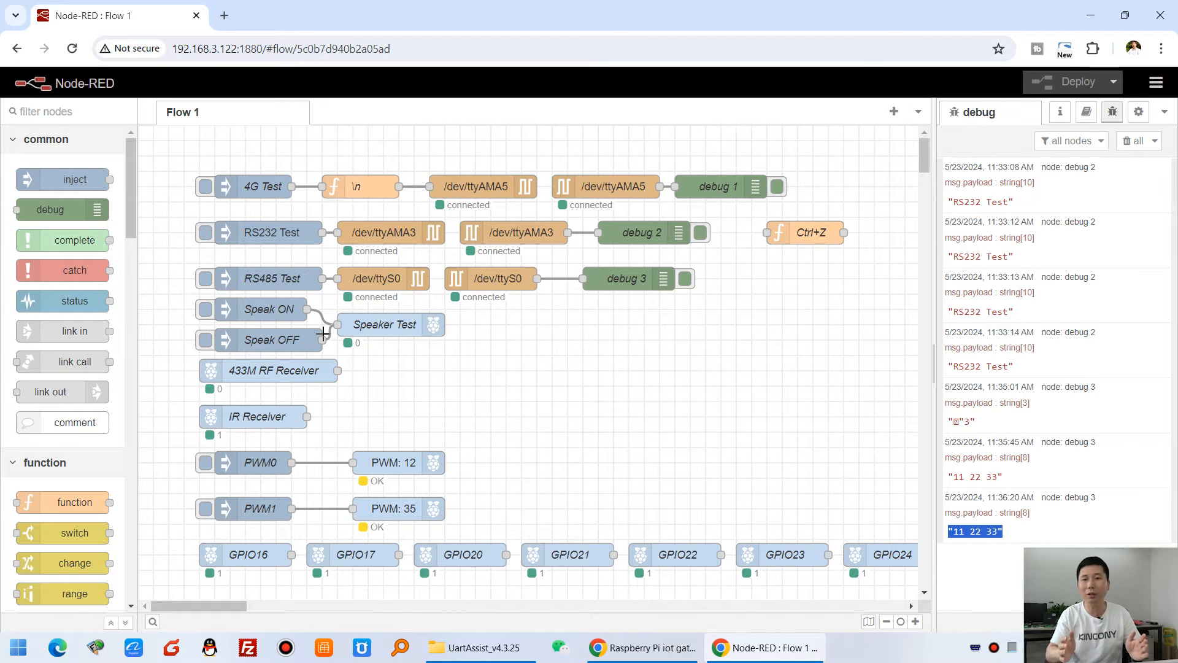
- Examine the 433M RF Receiver and IR Receiver nodes and the PWM0 and PWM1 test rows in the flow, leaving them deselected
{"action": "left_click_drag", "start_coordinate": [175, 354], "coordinate": [350, 435]}
{"action": "left_click", "coordinate": [340, 394]}
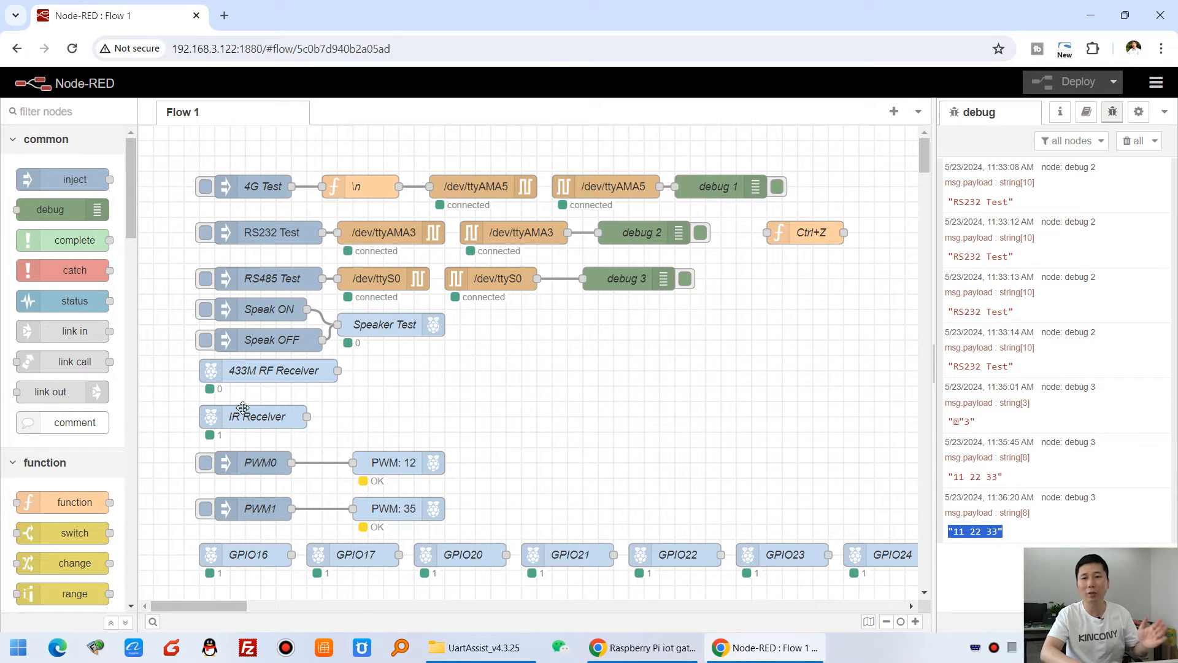
{"action": "scroll", "coordinate": [307, 408], "scroll_direction": "down", "scroll_amount": 3}
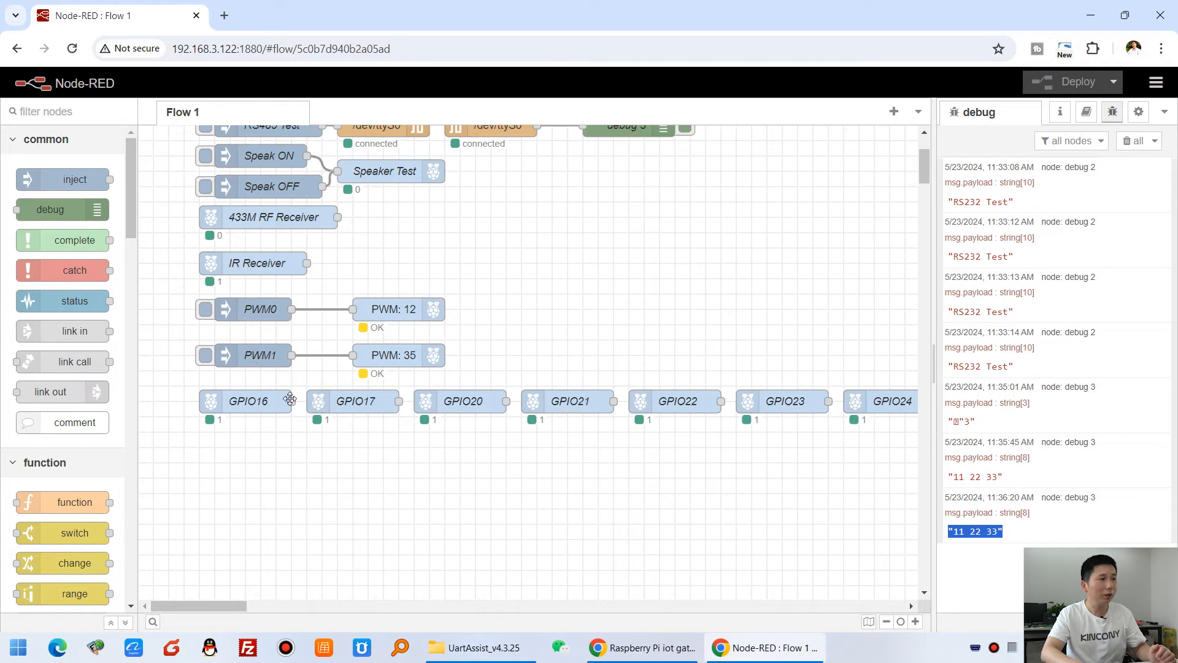
{"action": "left_click_drag", "start_coordinate": [170, 288], "coordinate": [476, 380]}
{"action": "left_click", "coordinate": [481, 333]}
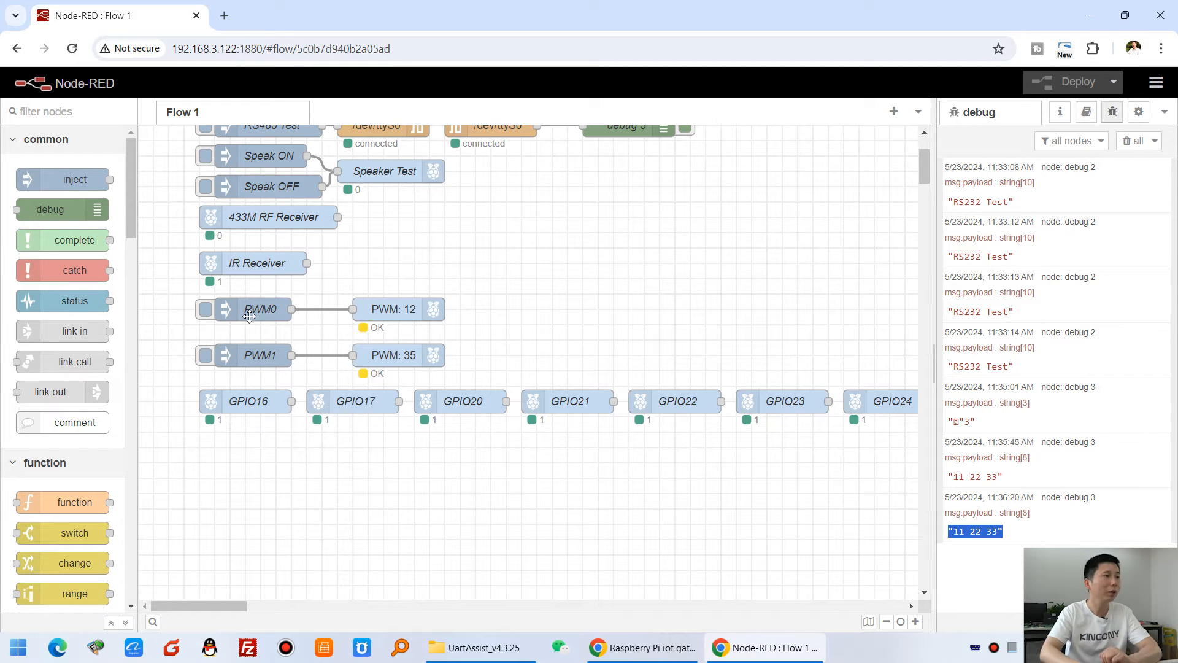
- Review the pin, output type and frequency settings of the PWM: 12 output node and close its editor
{"action": "double_click", "coordinate": [400, 310]}
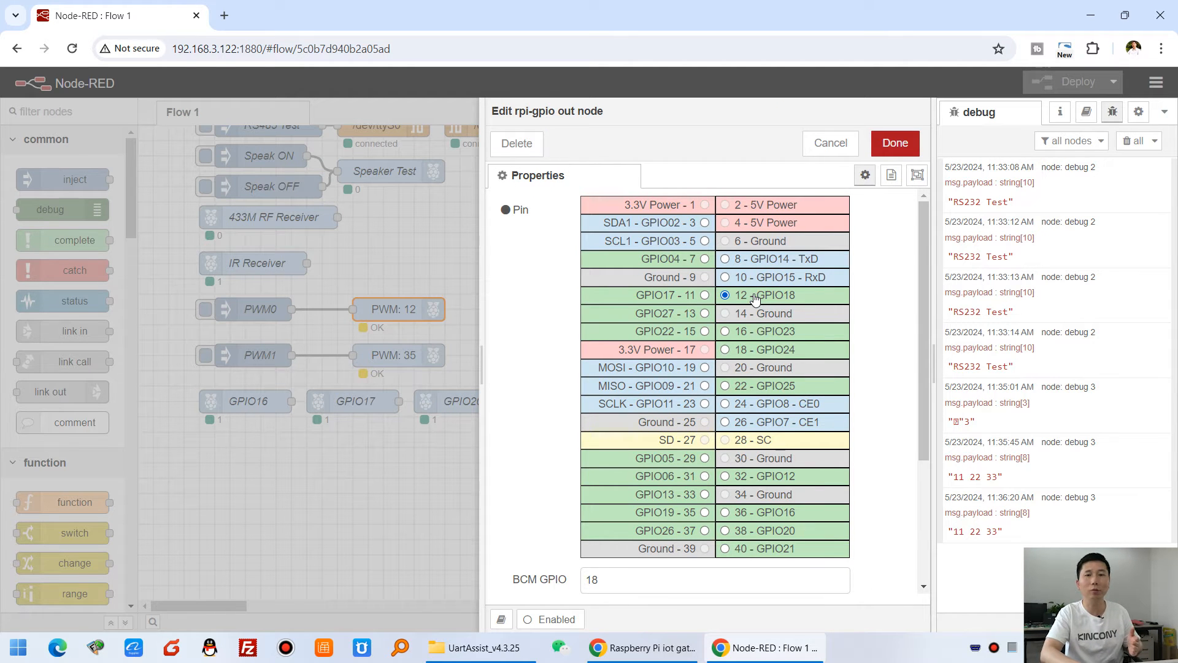
{"action": "scroll", "coordinate": [863, 321], "scroll_direction": "down", "scroll_amount": 3}
{"action": "left_click", "coordinate": [665, 461]}
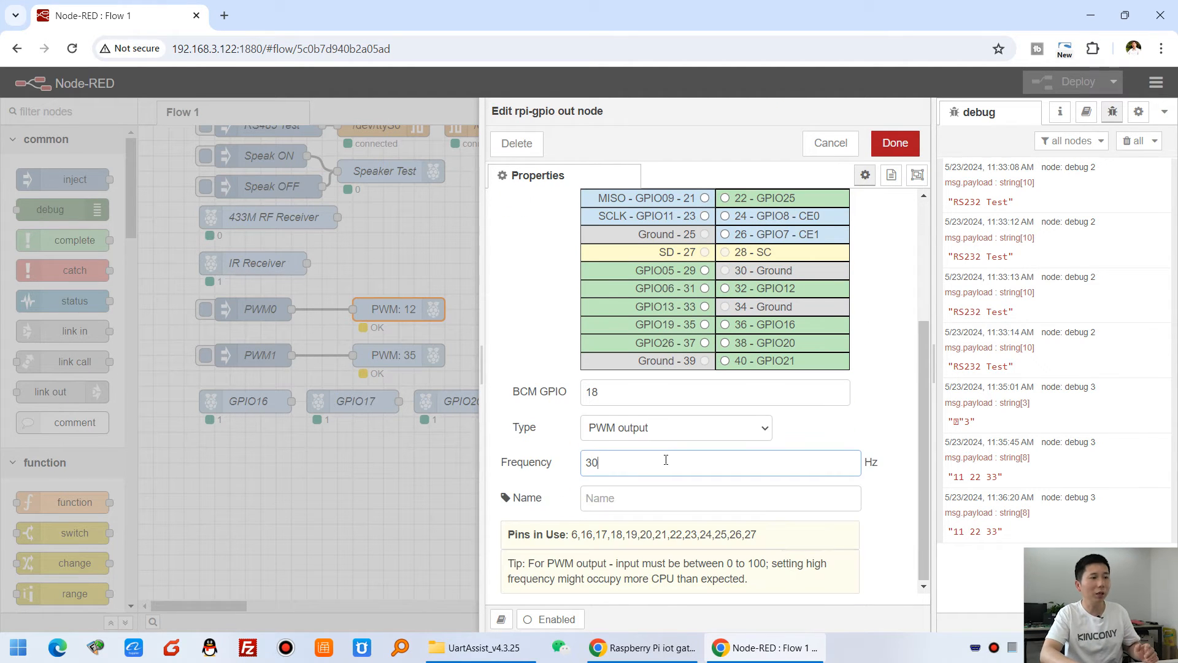
{"action": "left_click_drag", "start_coordinate": [643, 461], "coordinate": [557, 468]}
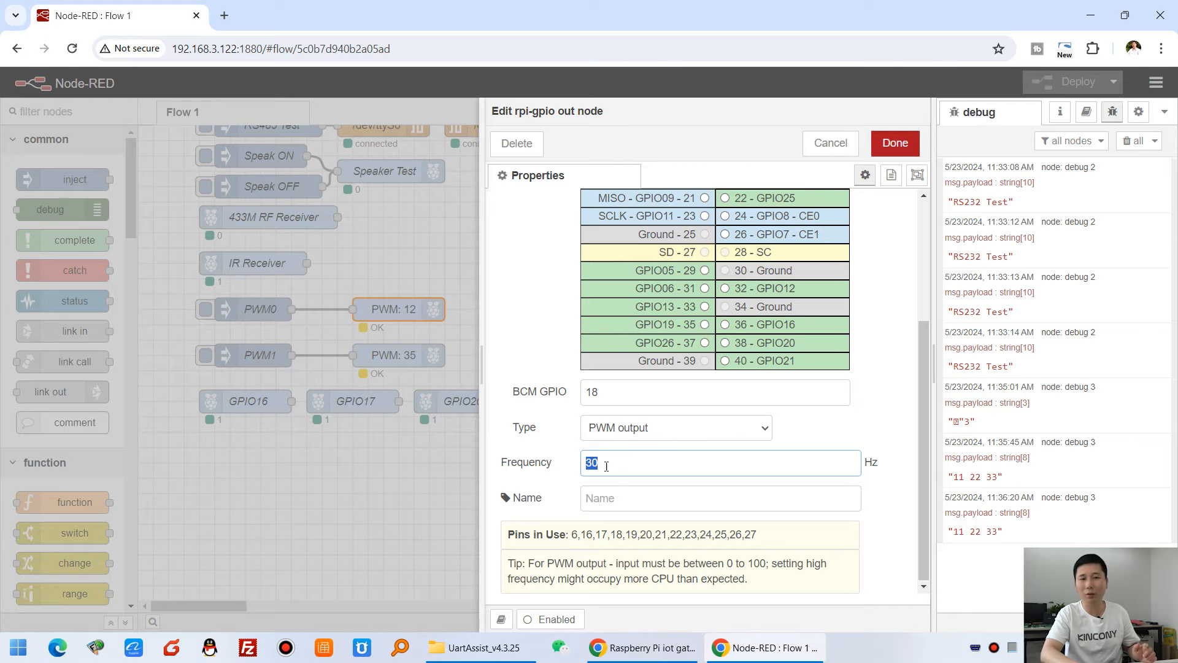
{"action": "left_click", "coordinate": [880, 148]}
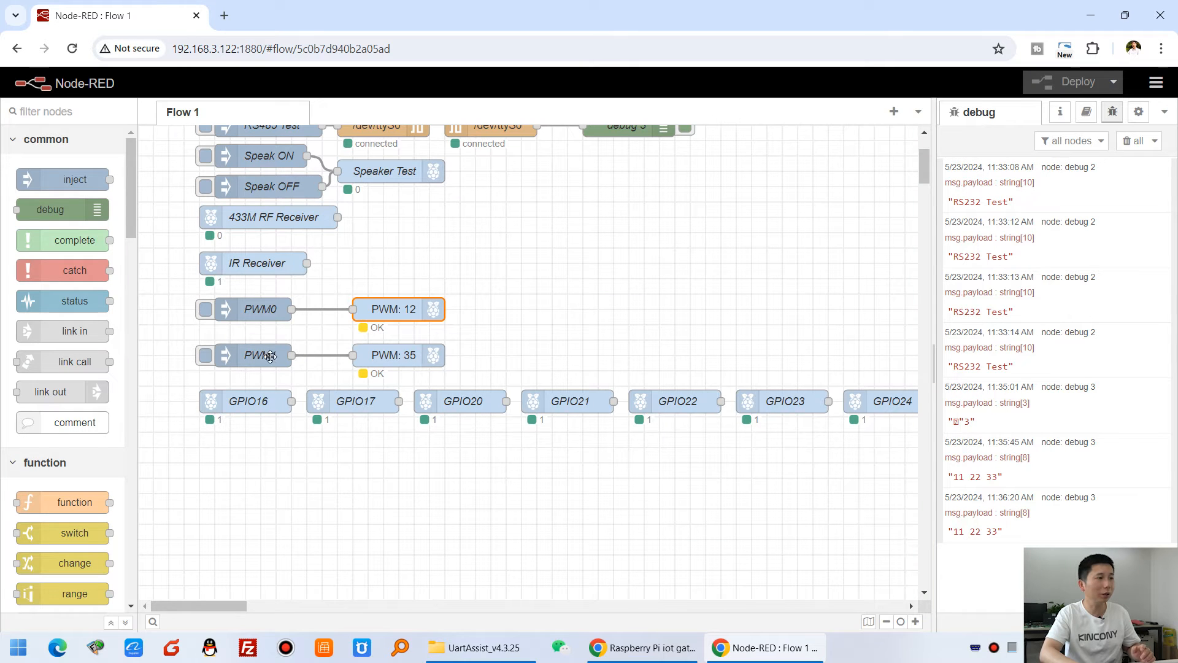
- Review the pin and frequency settings of the PWM: 35 output node and leave its editor without changes
{"action": "double_click", "coordinate": [390, 353]}
{"action": "scroll", "coordinate": [814, 448], "scroll_direction": "down", "scroll_amount": 6}
{"action": "double_click", "coordinate": [594, 465]}
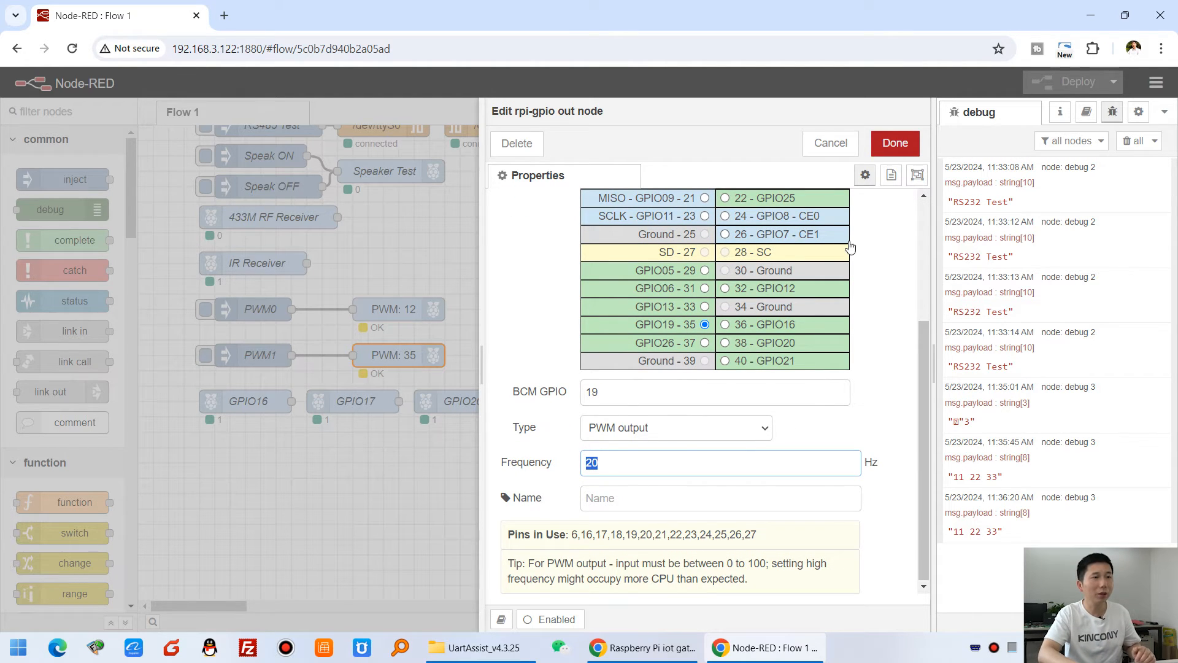
{"action": "left_click", "coordinate": [831, 143]}
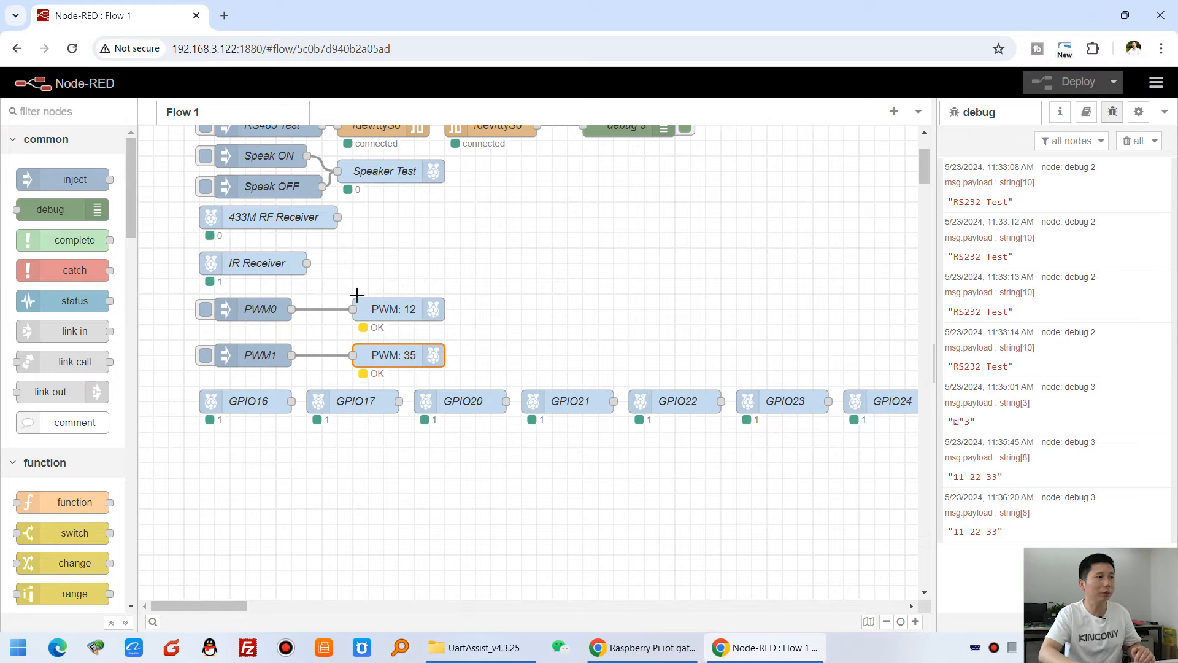